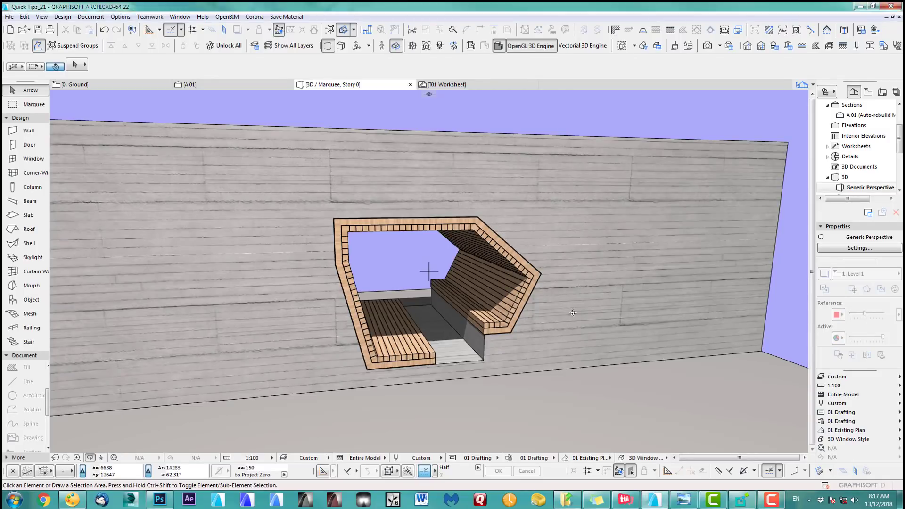
- Examine the finished timber-slatted seating nook in the concrete wall from several angles and up close in the 3D view
{"action": "middle_click_drag", "start_coordinate": [450, 313], "coordinate": [451, 282], "text": "shift"}
{"action": "scroll", "coordinate": [451, 282], "scroll_direction": "up", "scroll_amount": 5}
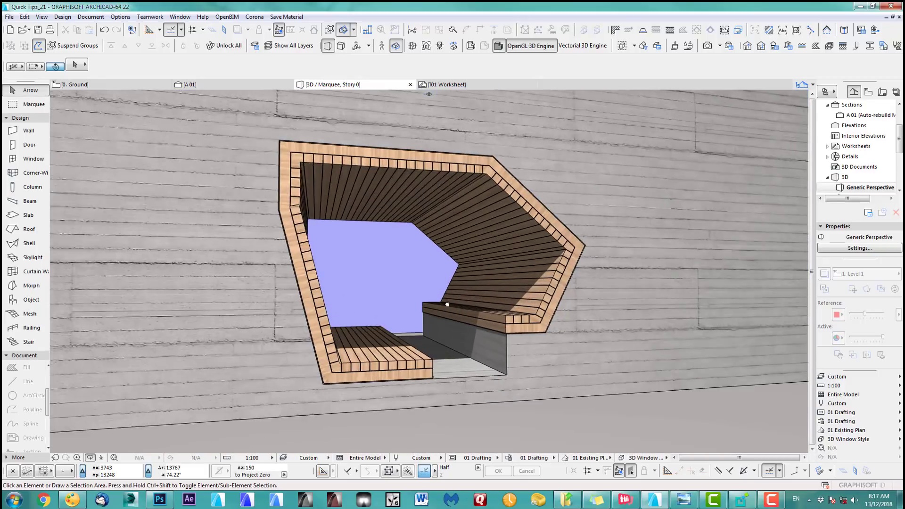
{"action": "scroll", "coordinate": [406, 317], "scroll_direction": "up", "scroll_amount": 5}
{"action": "scroll", "coordinate": [348, 332], "scroll_direction": "down", "scroll_amount": 2}
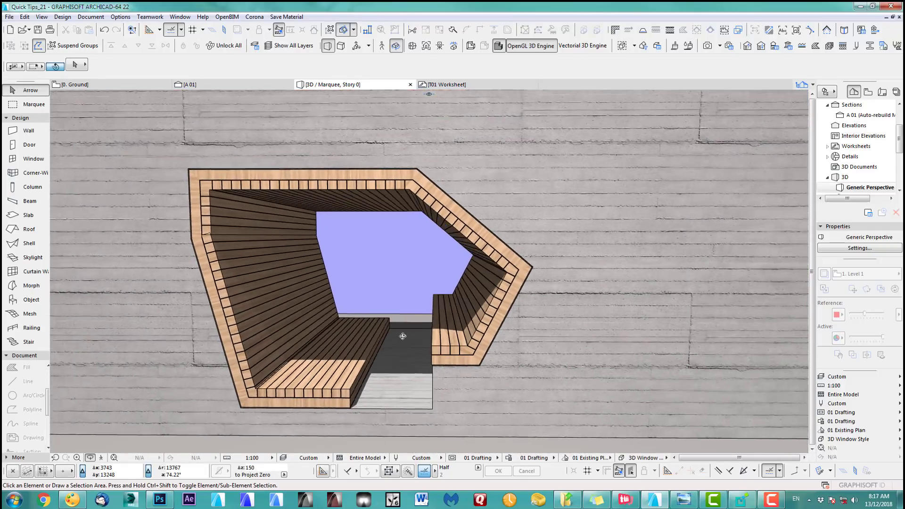
{"action": "scroll", "coordinate": [398, 307], "scroll_direction": "up", "scroll_amount": 6}
{"action": "scroll", "coordinate": [428, 269], "scroll_direction": "down", "scroll_amount": 1}
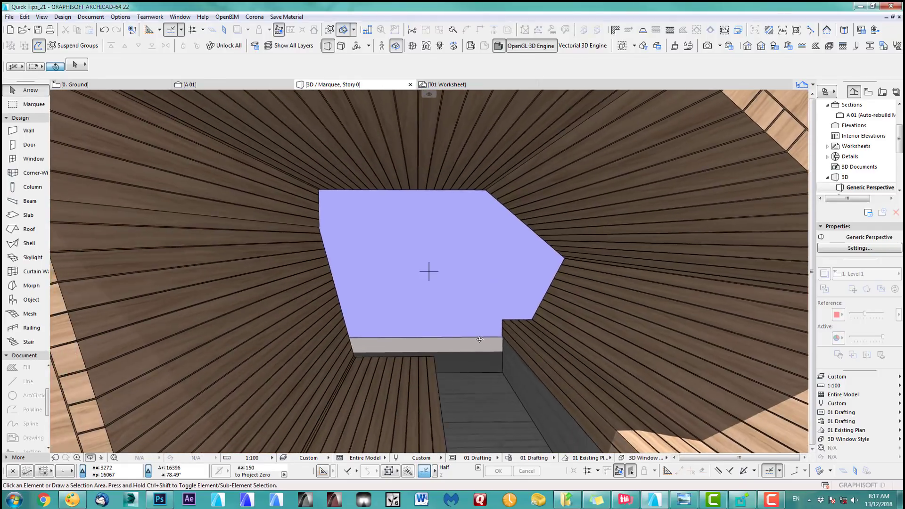
{"action": "scroll", "coordinate": [465, 303], "scroll_direction": "up", "scroll_amount": 4}
{"action": "scroll", "coordinate": [464, 308], "scroll_direction": "down", "scroll_amount": 8}
{"action": "middle_click_drag", "start_coordinate": [450, 303], "coordinate": [448, 283], "text": "shift"}
{"action": "scroll", "coordinate": [441, 349], "scroll_direction": "up", "scroll_amount": 1}
{"action": "middle_click_drag", "start_coordinate": [455, 346], "coordinate": [496, 310]}
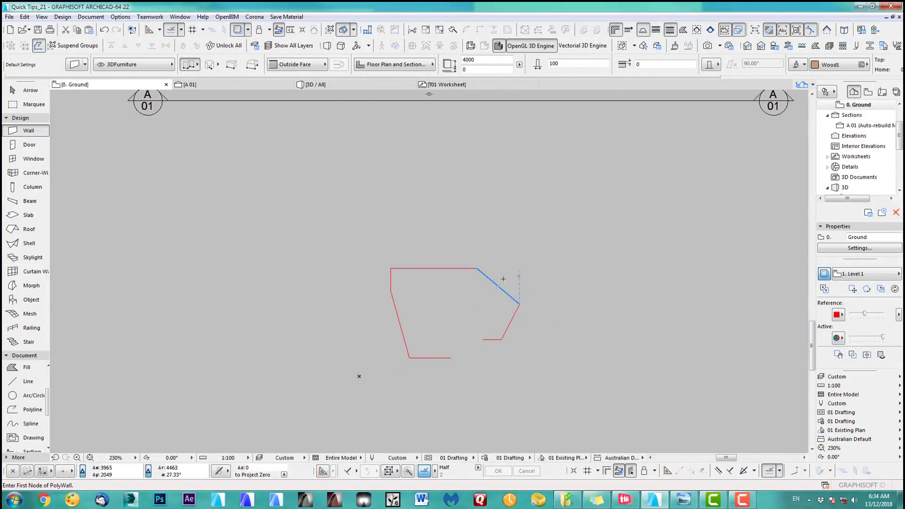
- Trace the open red outline with a chained Wood1 polywall, 4000 high and 100 thick, from its lower bench end to the opposite bench end
{"action": "middle_click_drag", "start_coordinate": [286, 200], "coordinate": [304, 203]}
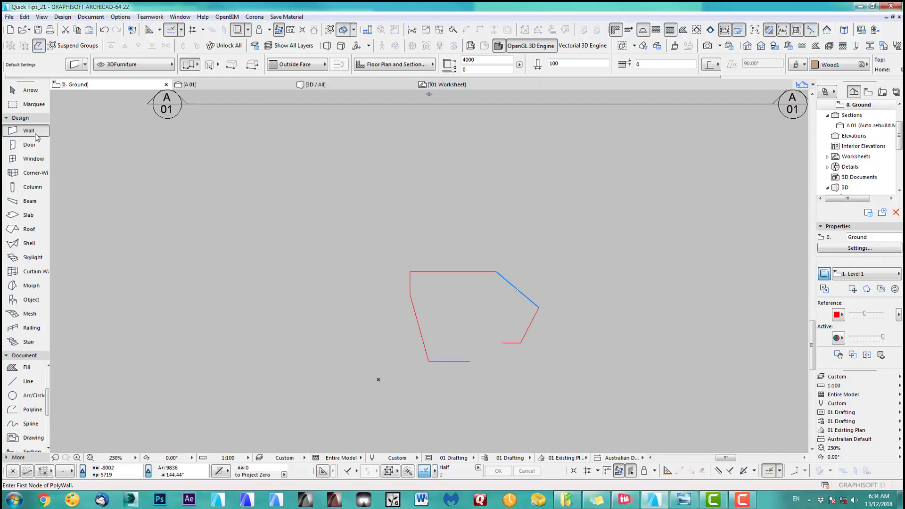
{"action": "double_click", "coordinate": [36, 136]}
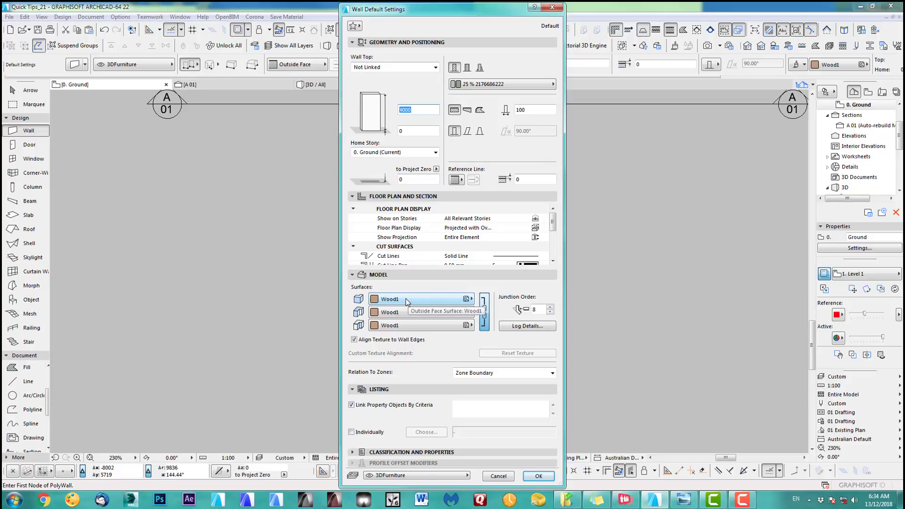
{"action": "left_click", "coordinate": [539, 476]}
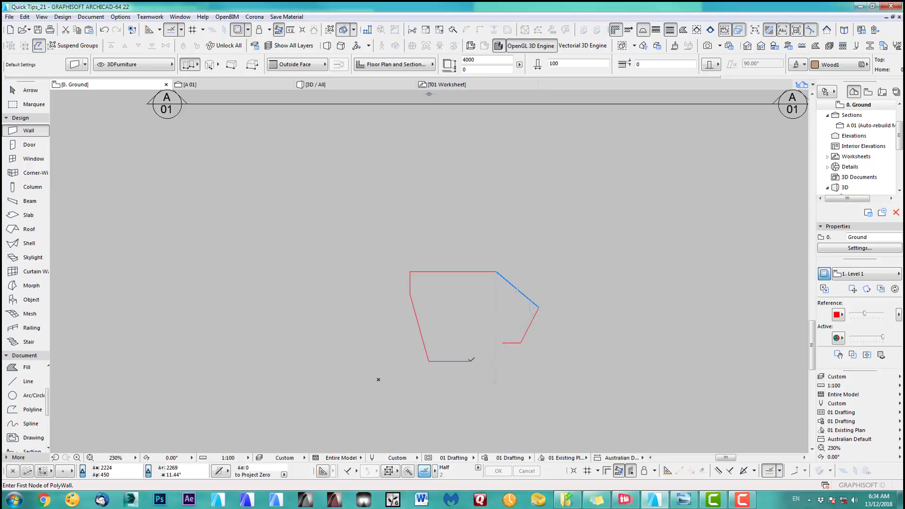
{"action": "left_click", "coordinate": [472, 361]}
{"action": "scroll", "coordinate": [427, 361], "scroll_direction": "up", "scroll_amount": 3}
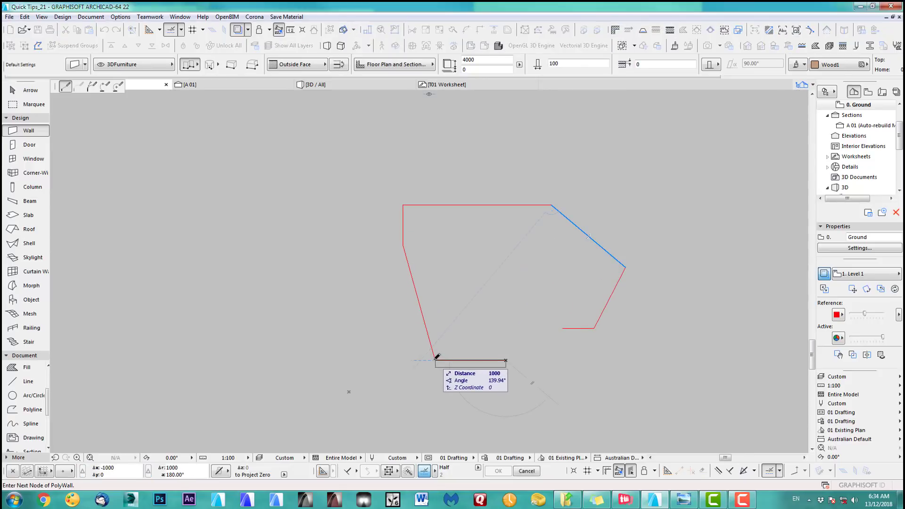
{"action": "left_click", "coordinate": [435, 361]}
{"action": "left_click", "coordinate": [402, 245]}
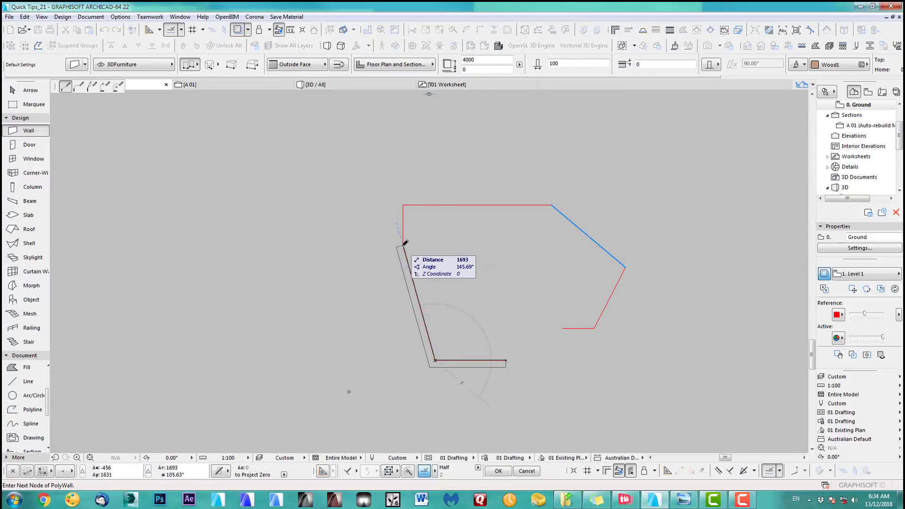
{"action": "left_click", "coordinate": [403, 205]}
{"action": "left_click", "coordinate": [552, 206]}
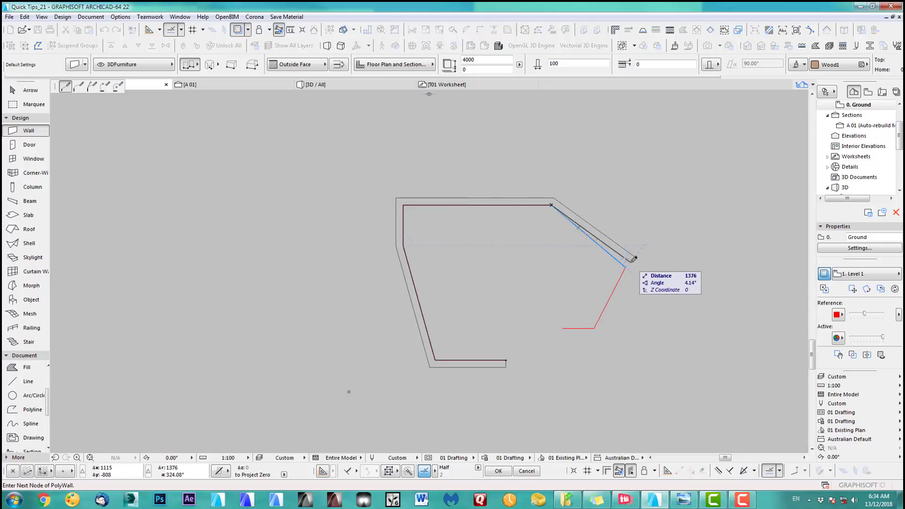
{"action": "left_click", "coordinate": [625, 269]}
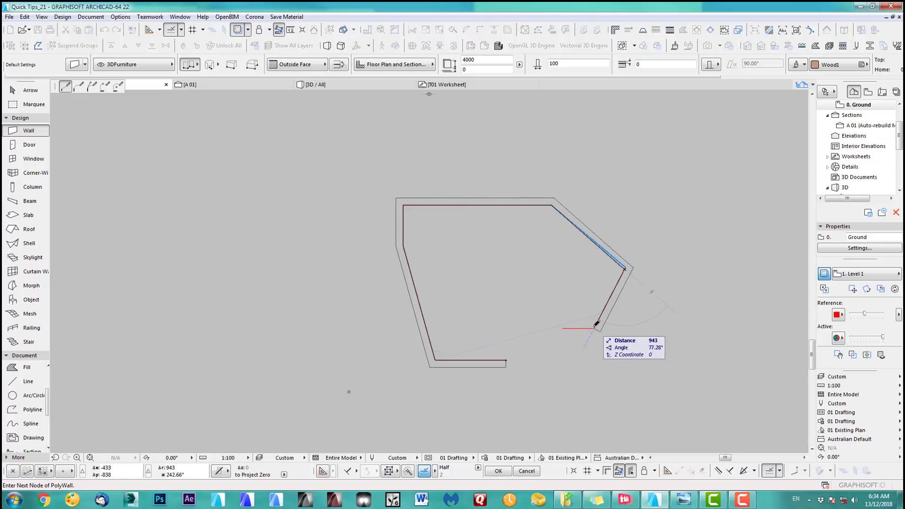
{"action": "left_click", "coordinate": [596, 324]}
{"action": "double_click", "coordinate": [563, 328]}
- Select the traced polywall and suspend grouping so its segments can be edited individually
{"action": "scroll", "coordinate": [633, 267], "scroll_direction": "up", "scroll_amount": 2}
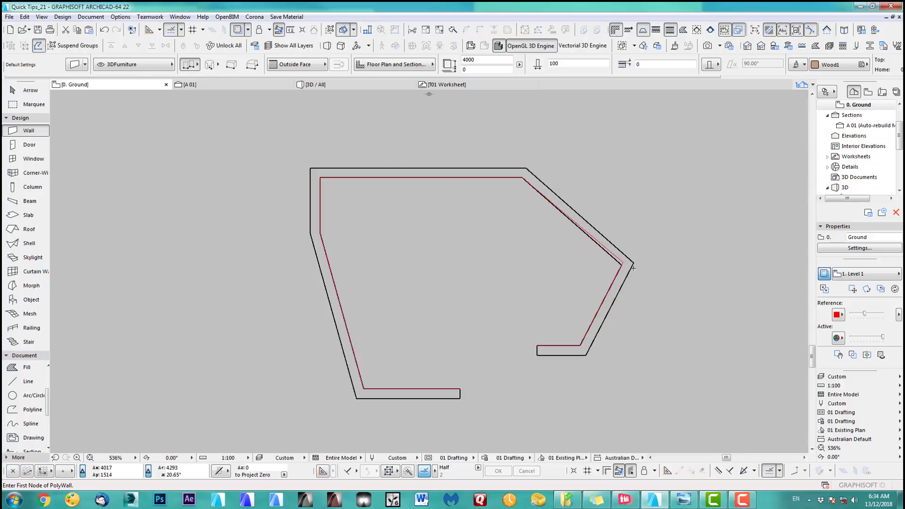
{"action": "scroll", "coordinate": [633, 268], "scroll_direction": "up", "scroll_amount": 3}
{"action": "left_click", "coordinate": [628, 255], "text": "shift"}
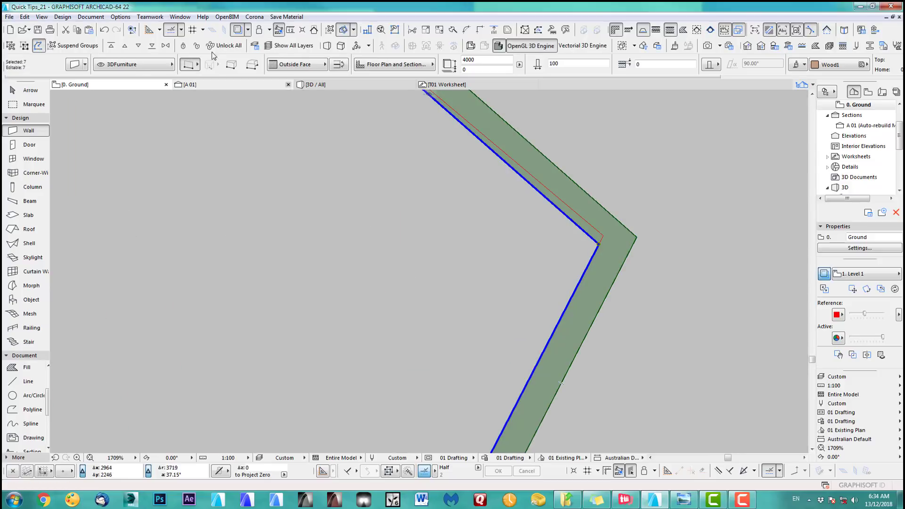
{"action": "left_click", "coordinate": [86, 48]}
- Try to move the polywall's outermost right corner node onto the red outline's corner
{"action": "left_click", "coordinate": [600, 244]}
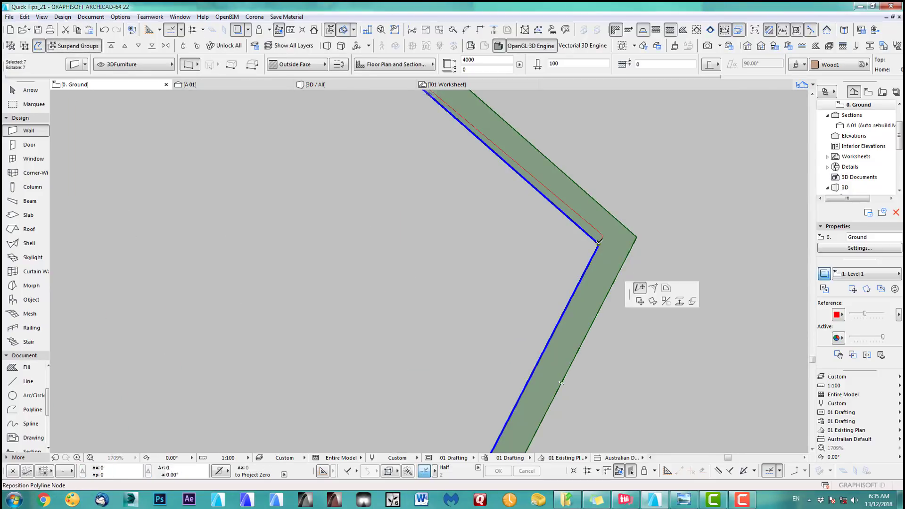
{"action": "left_click", "coordinate": [604, 235]}
{"action": "key", "text": "ctrl+z"}
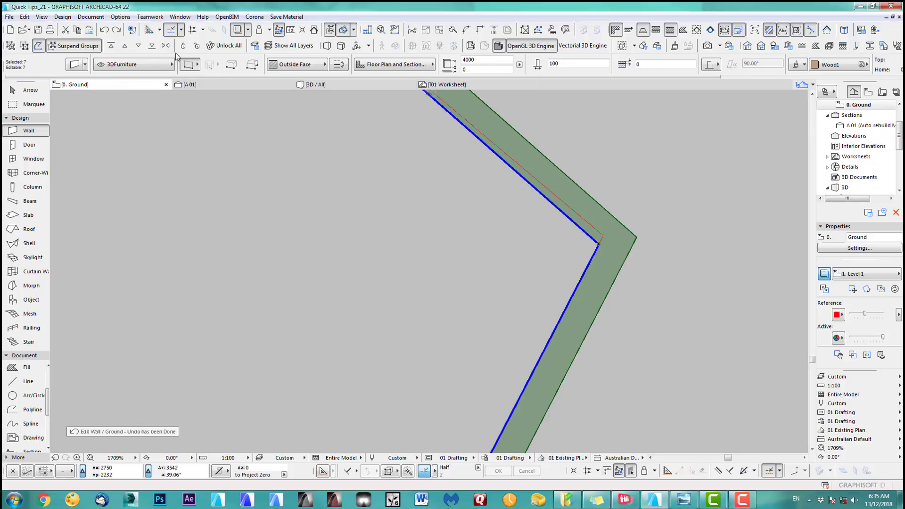
{"action": "scroll", "coordinate": [399, 234], "scroll_direction": "down", "scroll_amount": 2}
{"action": "key", "text": "Escape"}
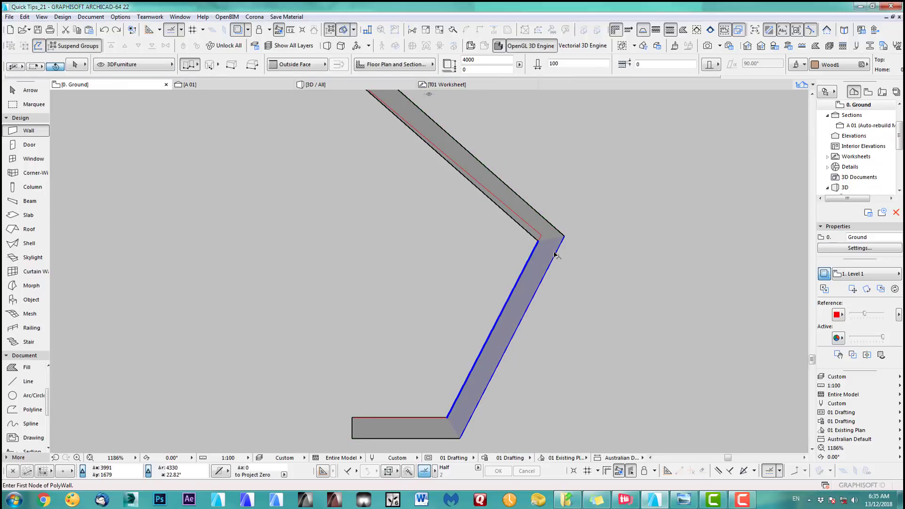
- Reposition the shared inner node of the two wall segments at the far right corner onto the red outline's corner
{"action": "left_click", "coordinate": [550, 234], "text": "shift"}
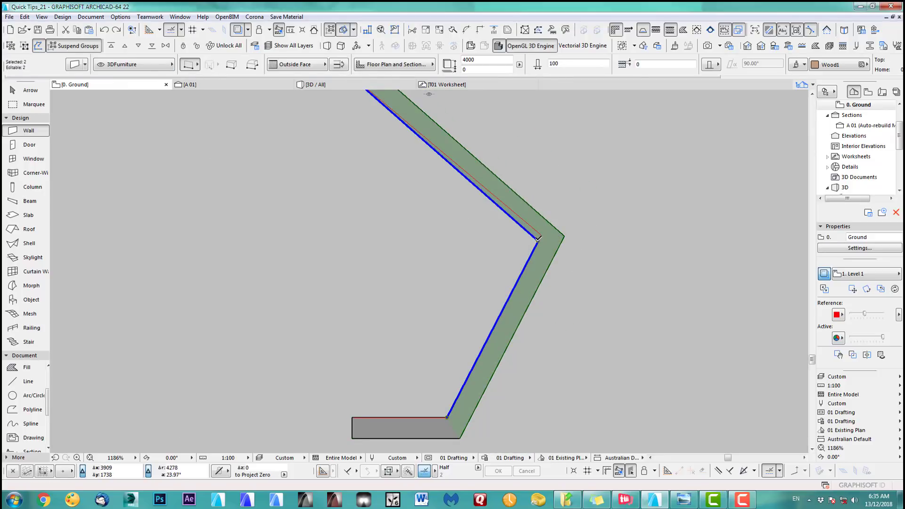
{"action": "left_click", "coordinate": [538, 240]}
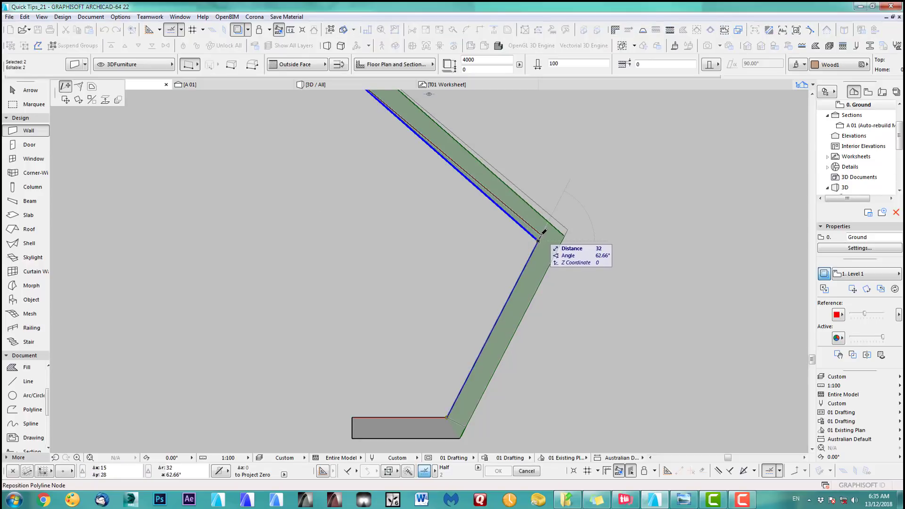
{"action": "left_click", "coordinate": [542, 235]}
{"action": "scroll", "coordinate": [542, 234], "scroll_direction": "down", "scroll_amount": 5}
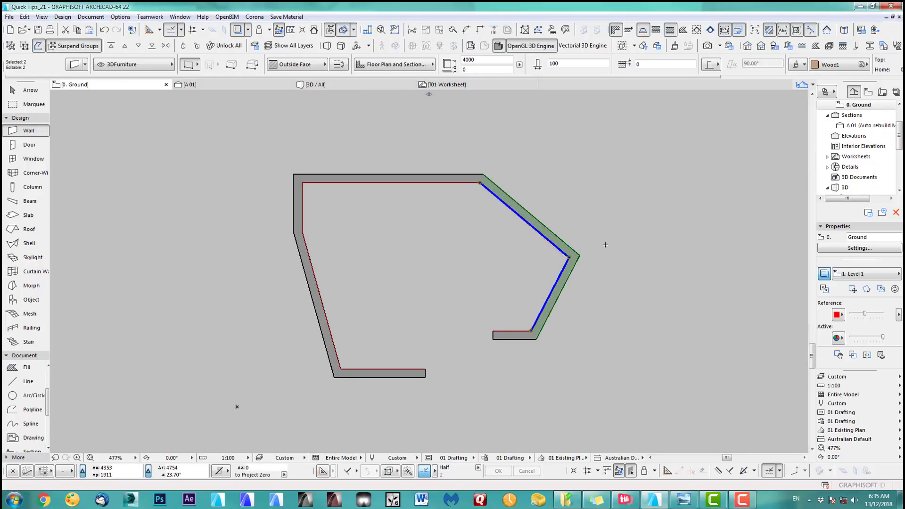
{"action": "key", "text": "Escape"}
{"action": "scroll", "coordinate": [462, 265], "scroll_direction": "down", "scroll_amount": 3}
{"action": "scroll", "coordinate": [427, 255], "scroll_direction": "up", "scroll_amount": 5}
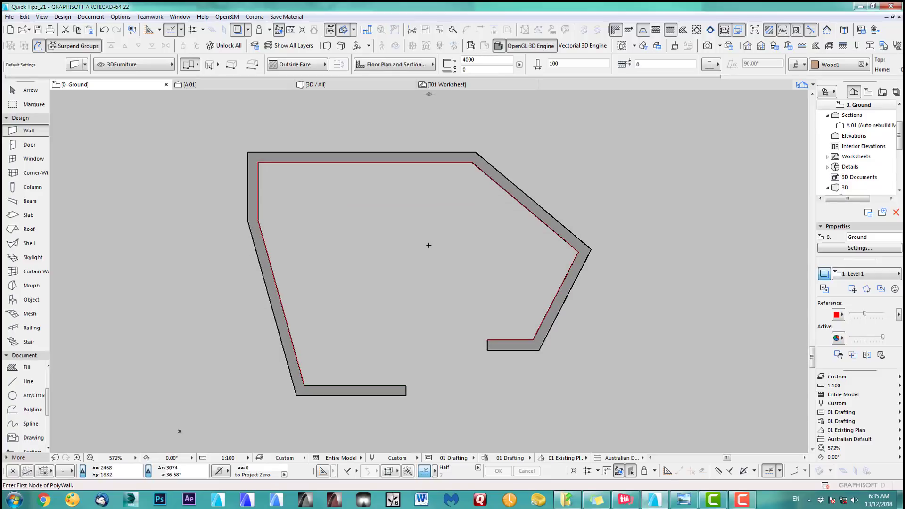
- Inspect the model with the new walls in 3D from different angles and return to the ground floor plan
{"action": "key", "text": "m"}
{"action": "scroll", "coordinate": [431, 374], "scroll_direction": "down", "scroll_amount": 10}
{"action": "middle_click_drag", "start_coordinate": [391, 369], "coordinate": [382, 370]}
{"action": "scroll", "coordinate": [381, 366], "scroll_direction": "up", "scroll_amount": 1}
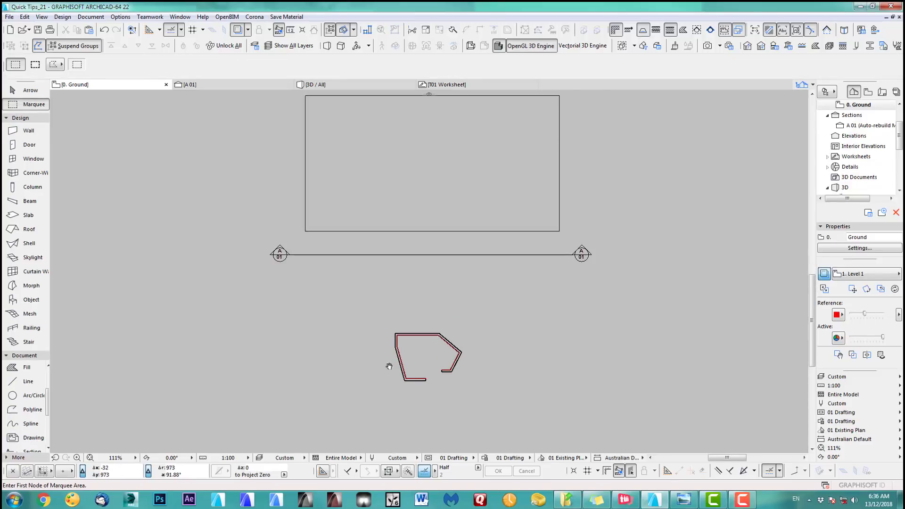
{"action": "key", "text": "F3"}
{"action": "middle_click_drag", "start_coordinate": [474, 258], "coordinate": [537, 259], "text": "shift"}
{"action": "middle_click_drag", "start_coordinate": [519, 297], "coordinate": [484, 277], "text": "shift"}
{"action": "key", "text": "F2"}
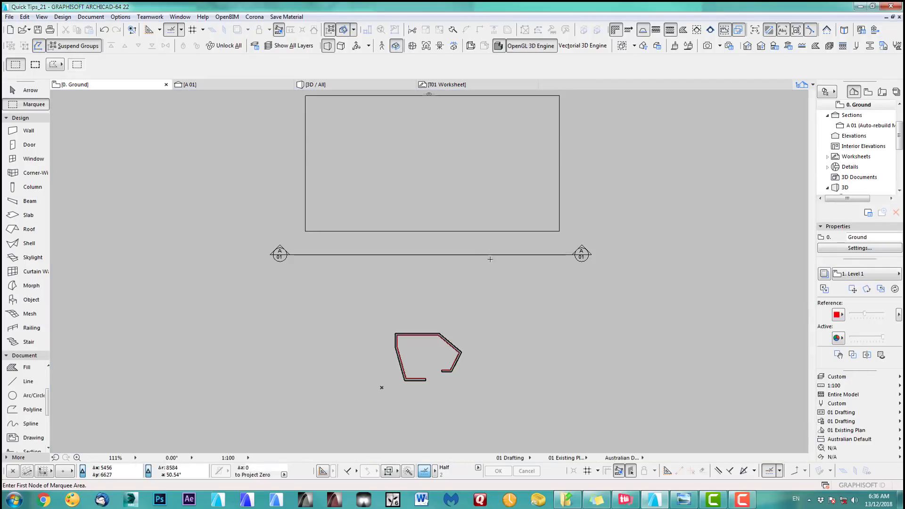
- Place a 90 x 90 Wood1 column, 4000 high, at the inner corner of the lower wall segment's free end
{"action": "scroll", "coordinate": [446, 370], "scroll_direction": "up", "scroll_amount": 8}
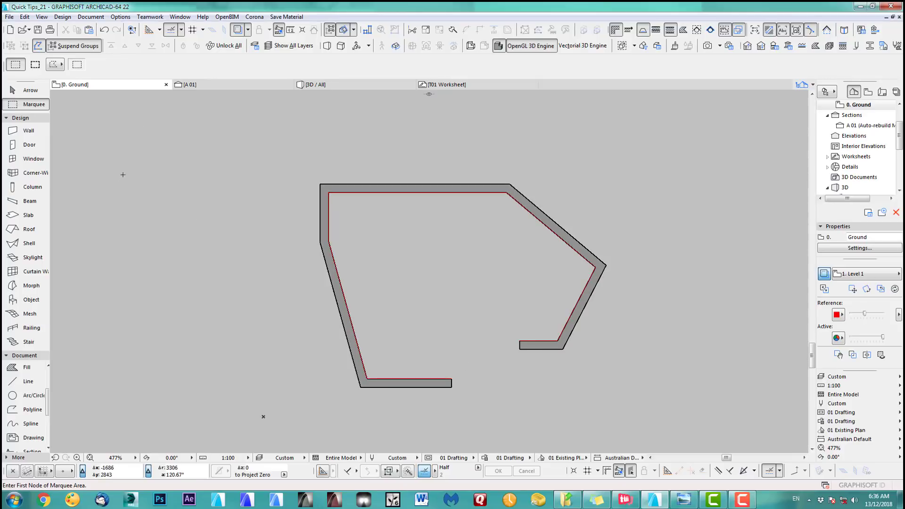
{"action": "double_click", "coordinate": [30, 187]}
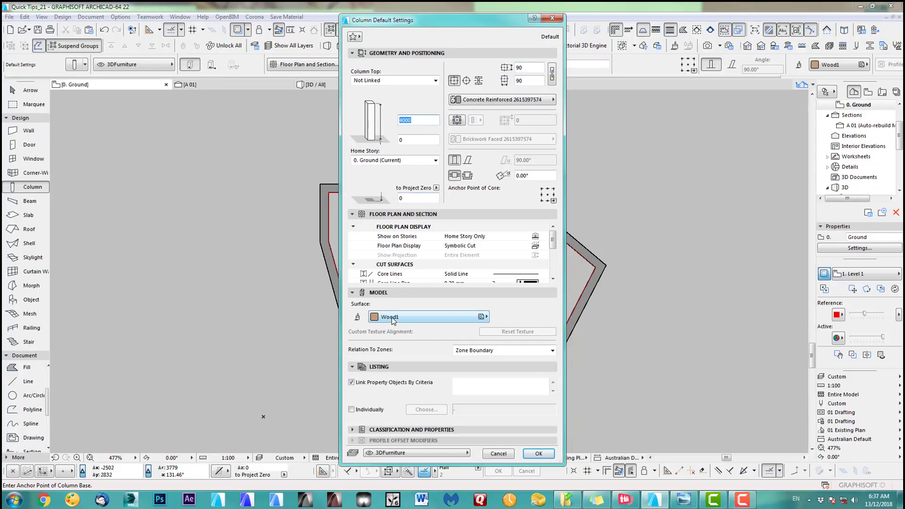
{"action": "left_click", "coordinate": [538, 454]}
{"action": "scroll", "coordinate": [469, 327], "scroll_direction": "up", "scroll_amount": 4}
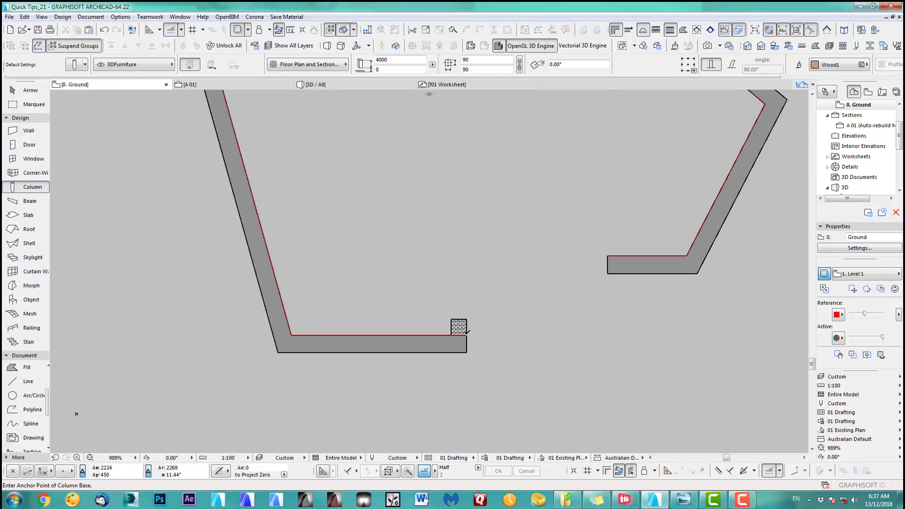
{"action": "scroll", "coordinate": [467, 332], "scroll_direction": "up", "scroll_amount": 7}
{"action": "left_click", "coordinate": [466, 335]}
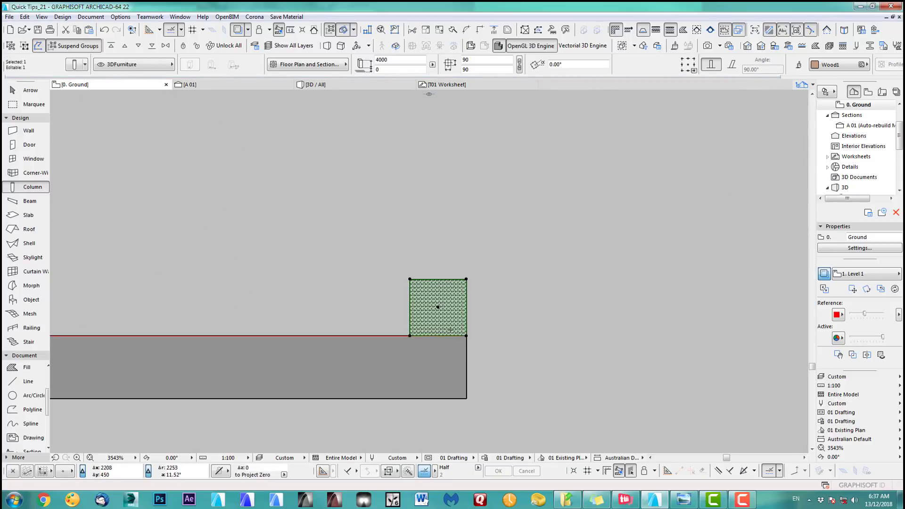
- Move the column 5 mm in the Y direction away from the lower wall segment
{"action": "middle_click_drag", "start_coordinate": [465, 344], "coordinate": [463, 331]}
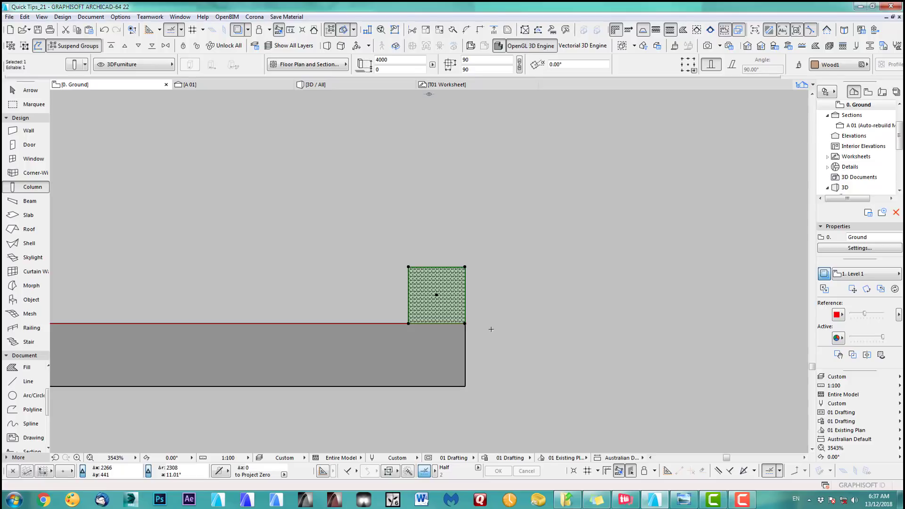
{"action": "key", "text": "ctrl+d"}
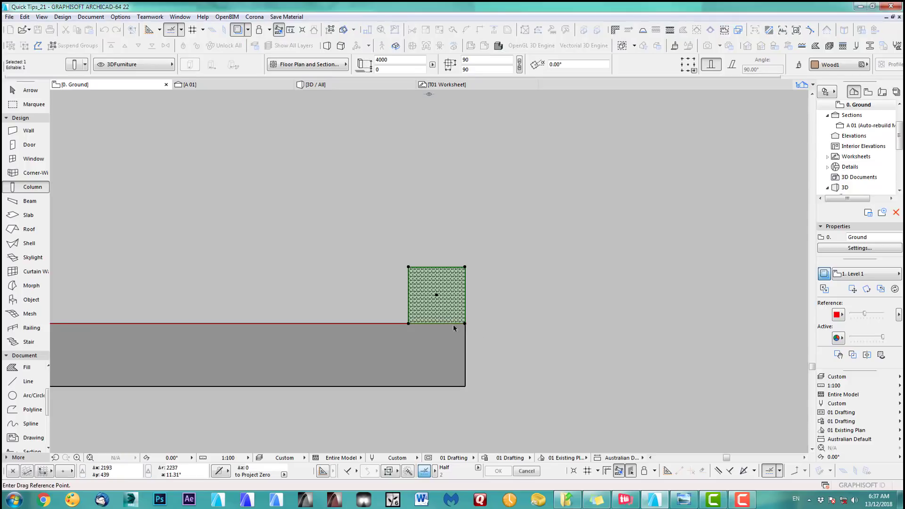
{"action": "left_click", "coordinate": [466, 324]}
{"action": "type", "text": "y"}
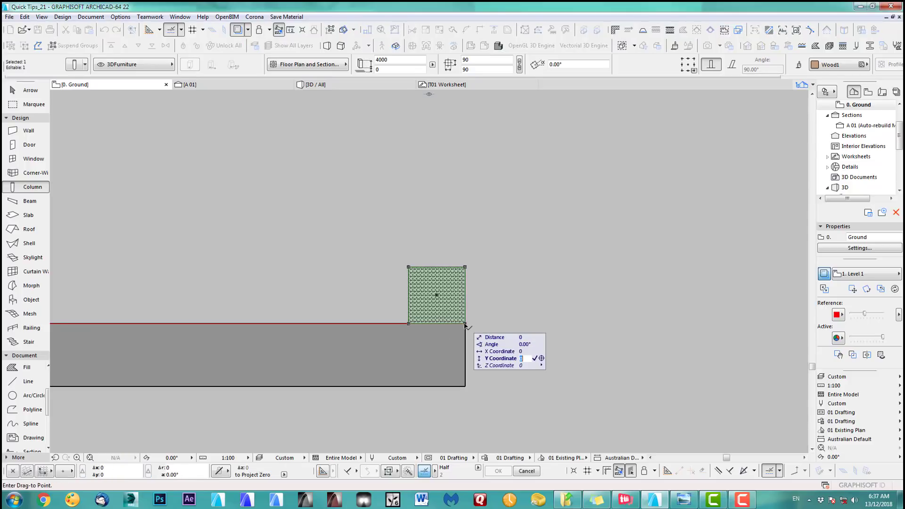
{"action": "type", "text": "5"}
{"action": "key", "text": "Return"}
{"action": "key", "text": "Escape"}
{"action": "scroll", "coordinate": [488, 320], "scroll_direction": "down", "scroll_amount": 2}
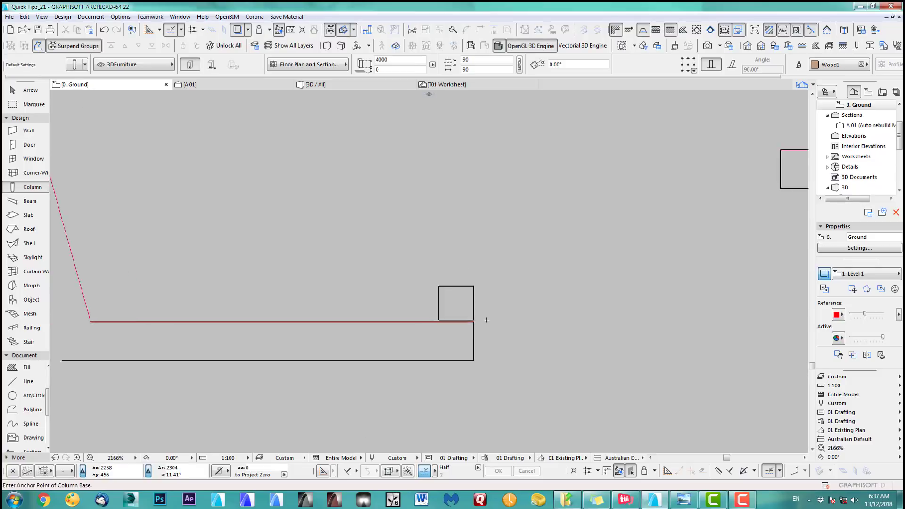
{"action": "scroll", "coordinate": [494, 315], "scroll_direction": "down", "scroll_amount": 4}
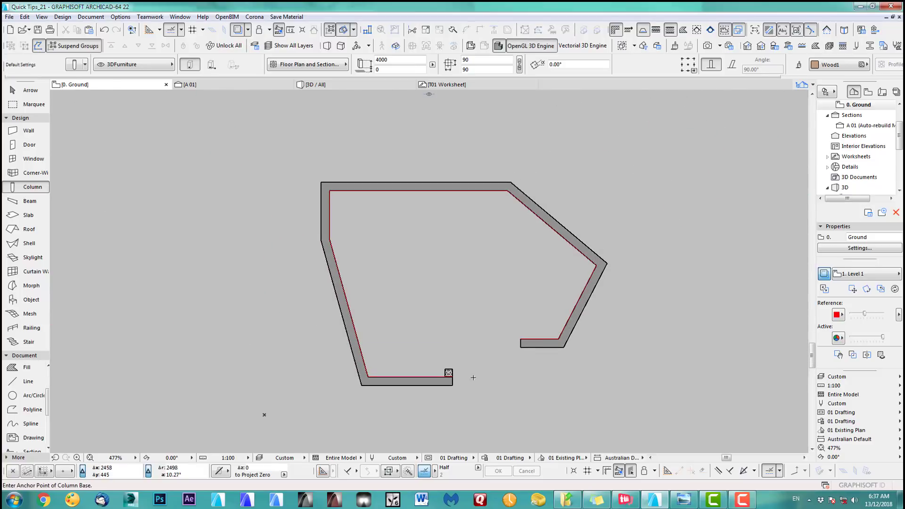
- Set up a drag Multiply of the column using Spread at 95 spacing, picking the path before input and rotating copies to the path
{"action": "scroll", "coordinate": [455, 378], "scroll_direction": "up", "scroll_amount": 2}
{"action": "left_click", "coordinate": [440, 367], "text": "shift"}
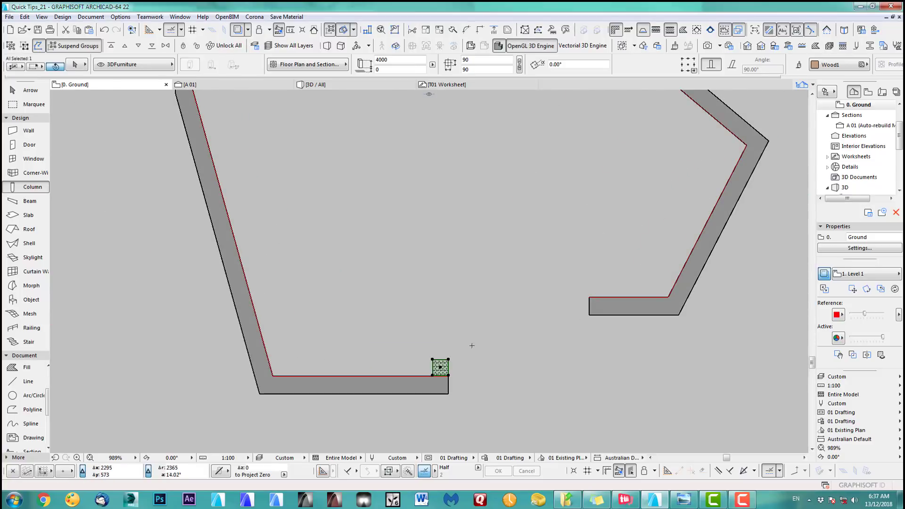
{"action": "key", "text": "ctrl+u"}
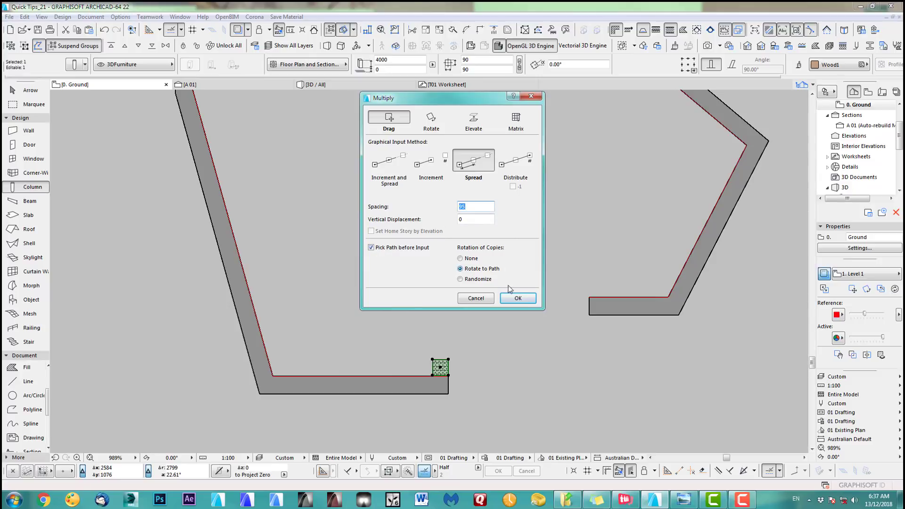
{"action": "left_click", "coordinate": [517, 299]}
- Spread the column copies along the connected walls' inner line, from the lower free end's inner corner to the opposite free end
{"action": "scroll", "coordinate": [441, 379], "scroll_direction": "up", "scroll_amount": 3}
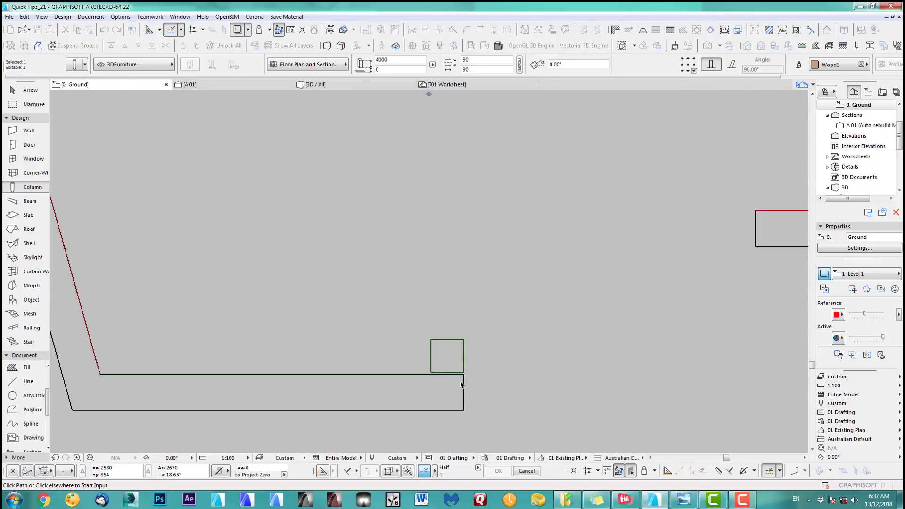
{"action": "scroll", "coordinate": [415, 357], "scroll_direction": "down", "scroll_amount": 5}
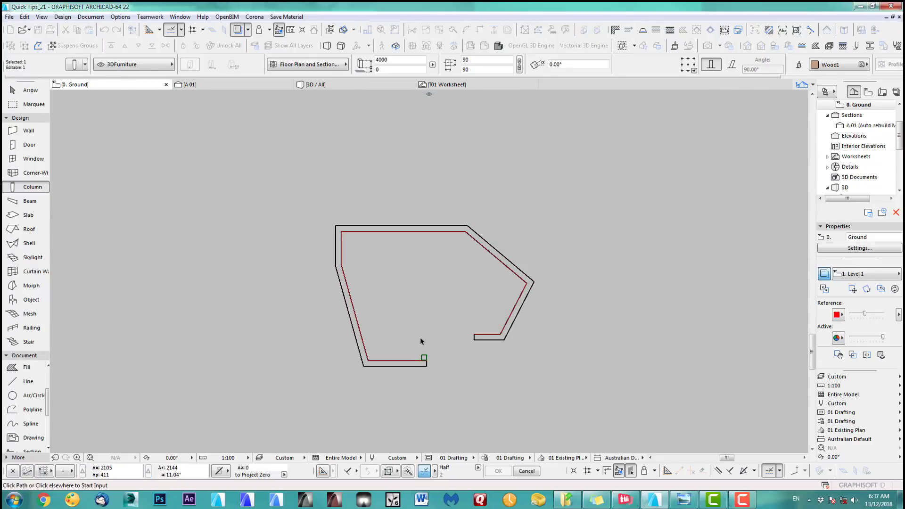
{"action": "left_click", "coordinate": [399, 362]}
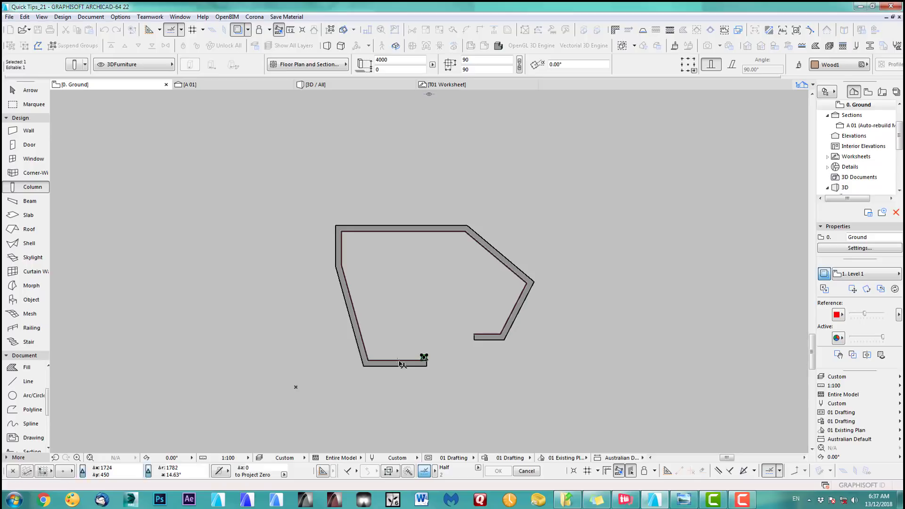
{"action": "scroll", "coordinate": [399, 363], "scroll_direction": "up", "scroll_amount": 6}
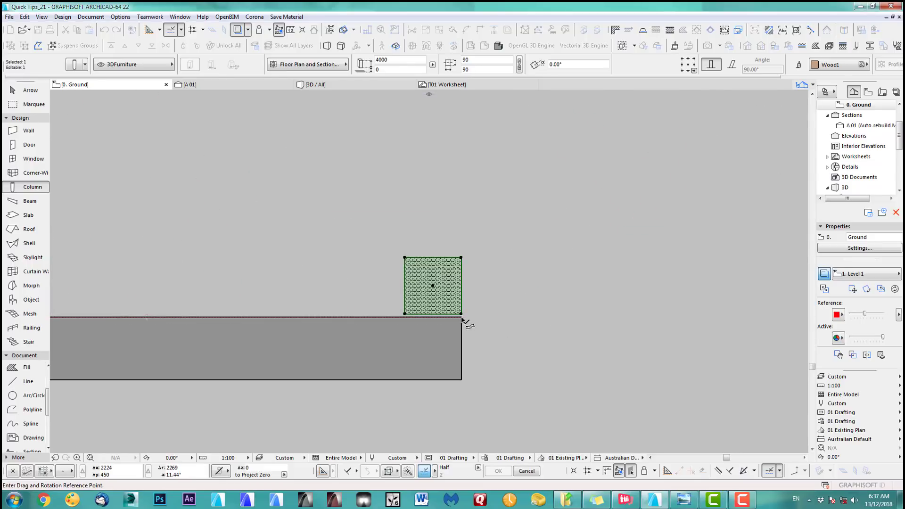
{"action": "left_click", "coordinate": [462, 319]}
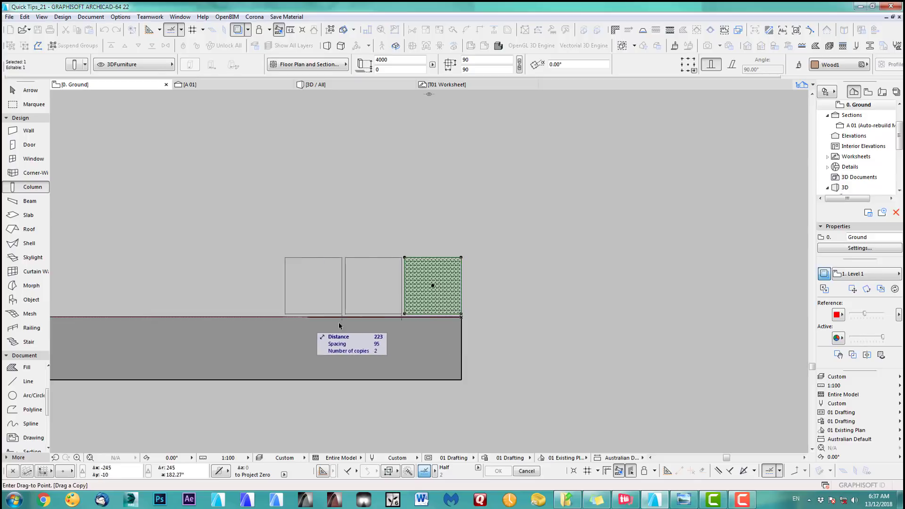
{"action": "scroll", "coordinate": [413, 336], "scroll_direction": "down", "scroll_amount": 4}
{"action": "scroll", "coordinate": [413, 338], "scroll_direction": "down", "scroll_amount": 3}
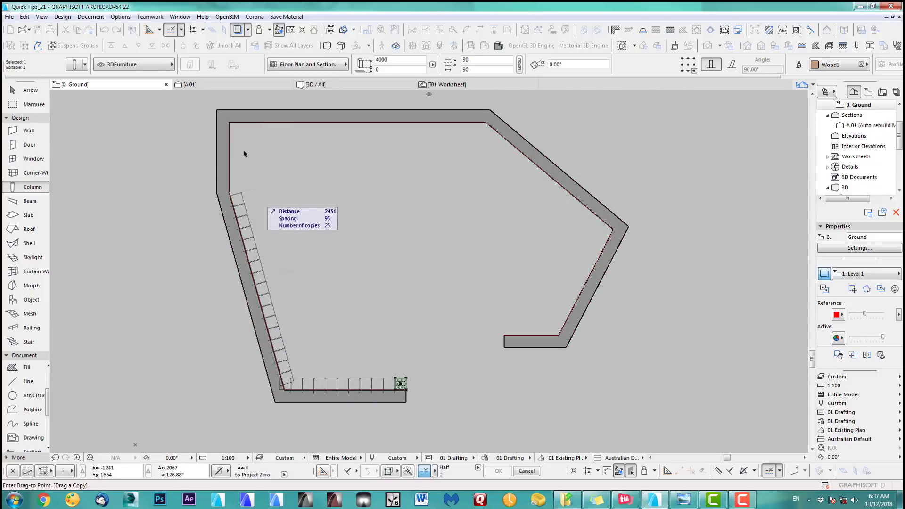
{"action": "left_click", "coordinate": [503, 340]}
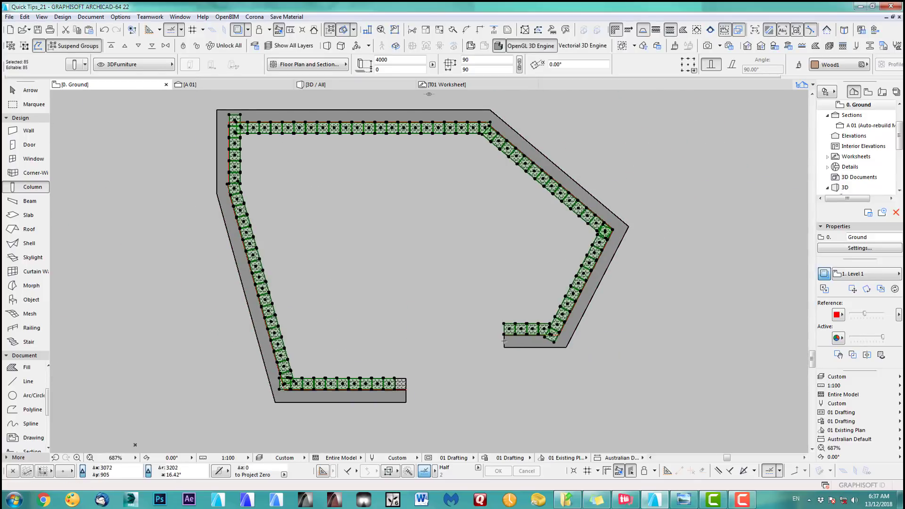
{"action": "key", "text": "Escape"}
- Inspect the multiplied columns inside the walls in 3D and return to the ground floor plan
{"action": "key", "text": "F3"}
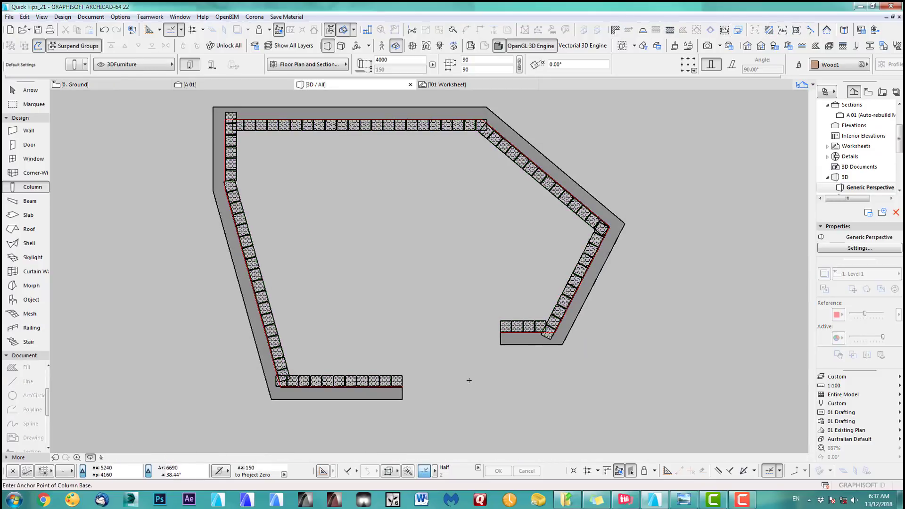
{"action": "middle_click_drag", "start_coordinate": [524, 281], "coordinate": [462, 285]}
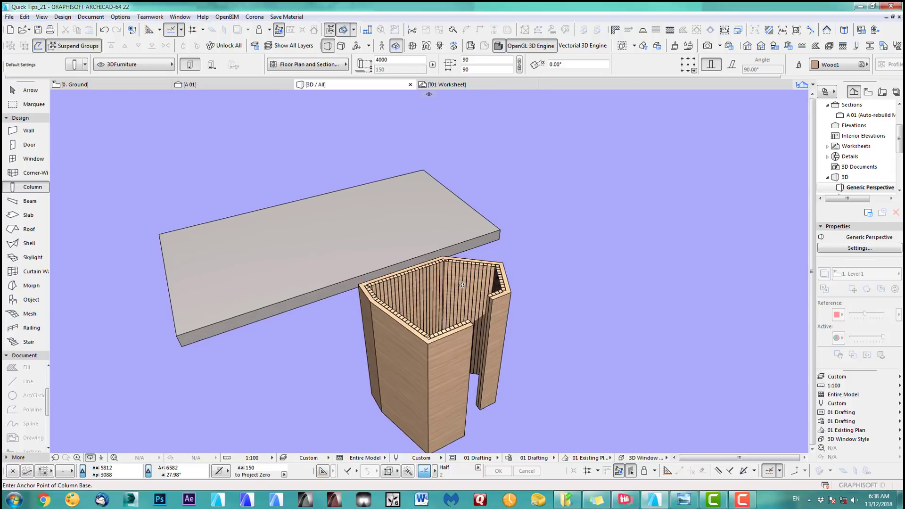
{"action": "key", "text": "F2"}
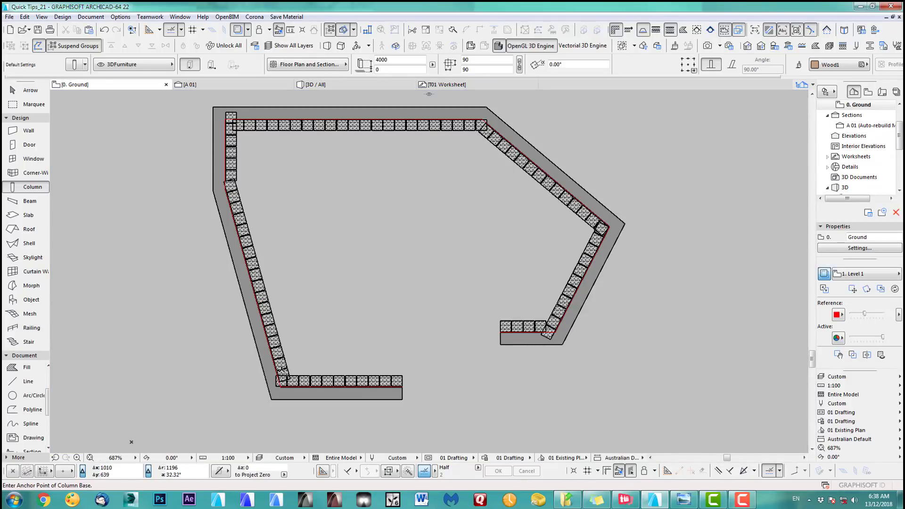
- Enclose the lower left wall corner, including its inner node, in a slightly rotated marquee that leaves the columns outside
{"action": "scroll", "coordinate": [320, 392], "scroll_direction": "up", "scroll_amount": 4}
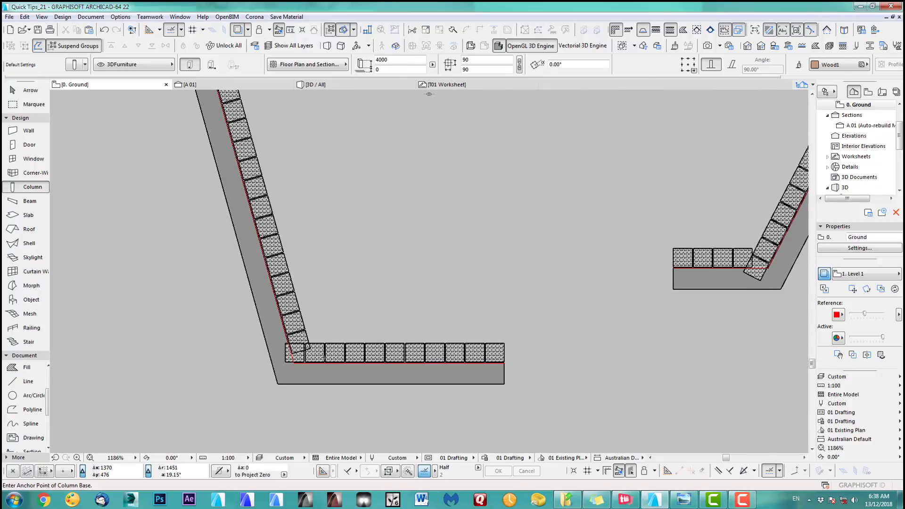
{"action": "scroll", "coordinate": [300, 376], "scroll_direction": "up", "scroll_amount": 5}
{"action": "middle_click_drag", "start_coordinate": [300, 375], "coordinate": [393, 337]}
{"action": "scroll", "coordinate": [335, 321], "scroll_direction": "up", "scroll_amount": 2}
{"action": "left_click", "coordinate": [24, 104]}
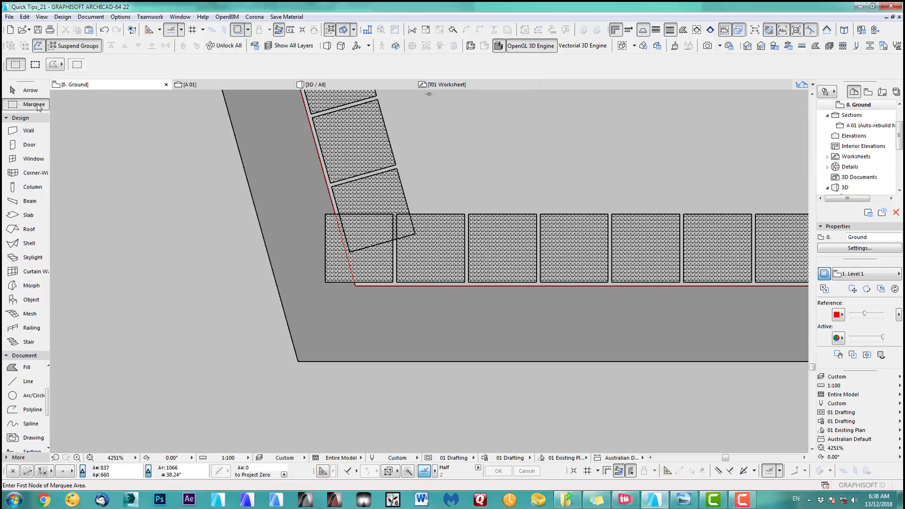
{"action": "left_click", "coordinate": [284, 387]}
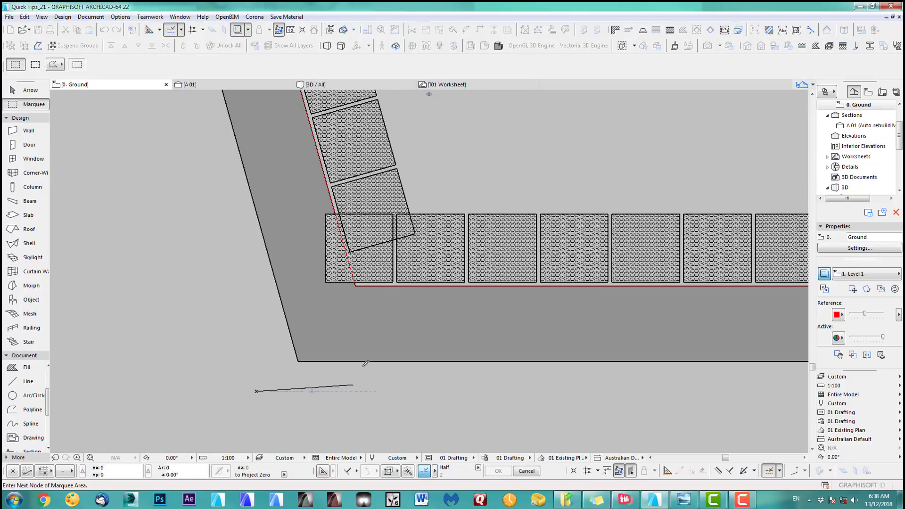
{"action": "scroll", "coordinate": [363, 281], "scroll_direction": "up", "scroll_amount": 3}
{"action": "left_click", "coordinate": [364, 279]}
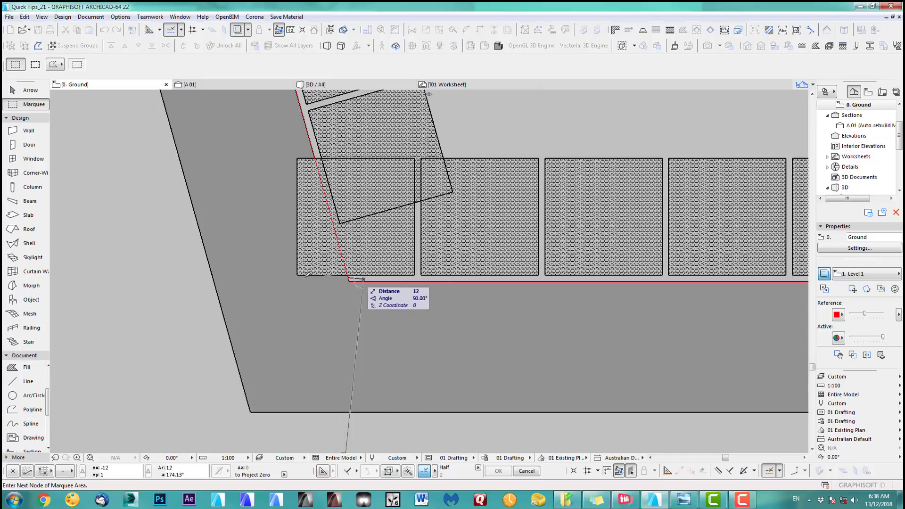
{"action": "left_click", "coordinate": [187, 289]}
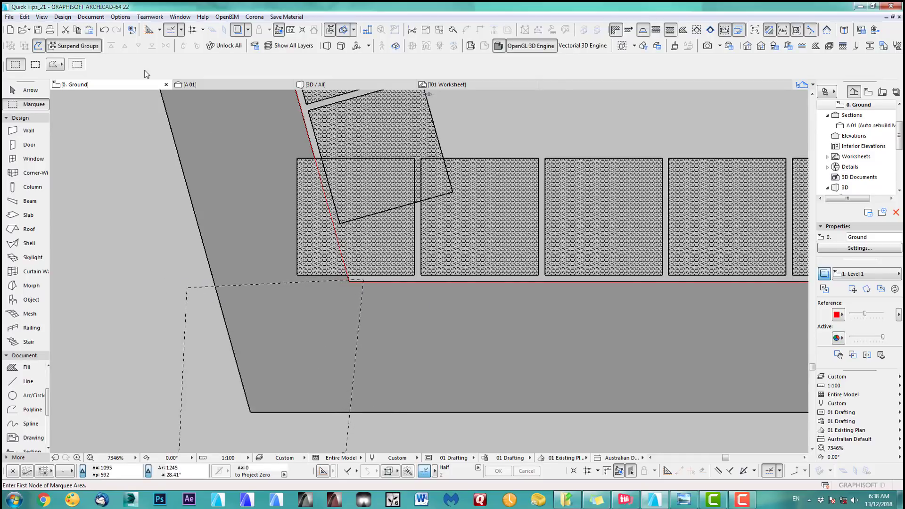
- Stretch the enclosed wall corner from its inner node toward the end column's outer lower corner, and remove the marquee
{"action": "key", "text": "ctrl+h"}
{"action": "left_click", "coordinate": [349, 282]}
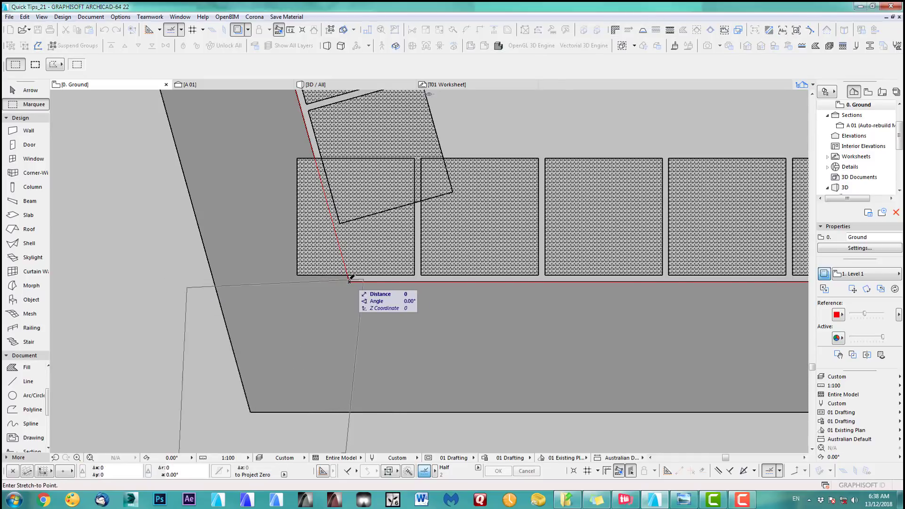
{"action": "left_click", "coordinate": [298, 277]}
{"action": "scroll", "coordinate": [297, 276], "scroll_direction": "down", "scroll_amount": 8}
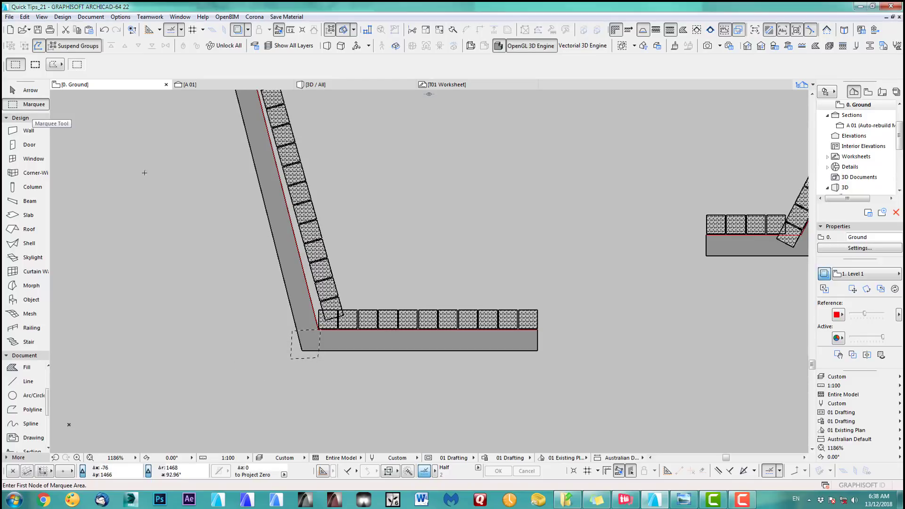
{"action": "key", "text": "Escape"}
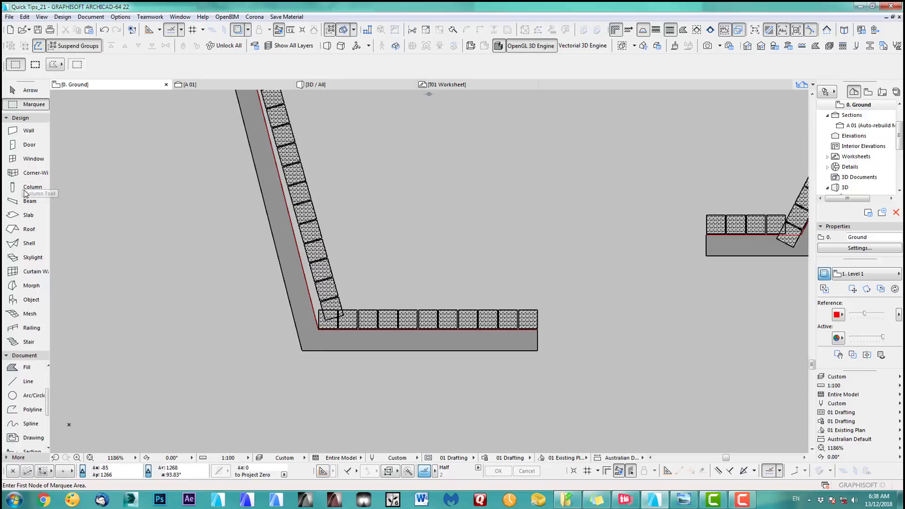
- Delete the multiplied column copies, keeping only the original column at the lower wall's free end
{"action": "left_click", "coordinate": [30, 187]}
{"action": "key", "text": "ctrl+a"}
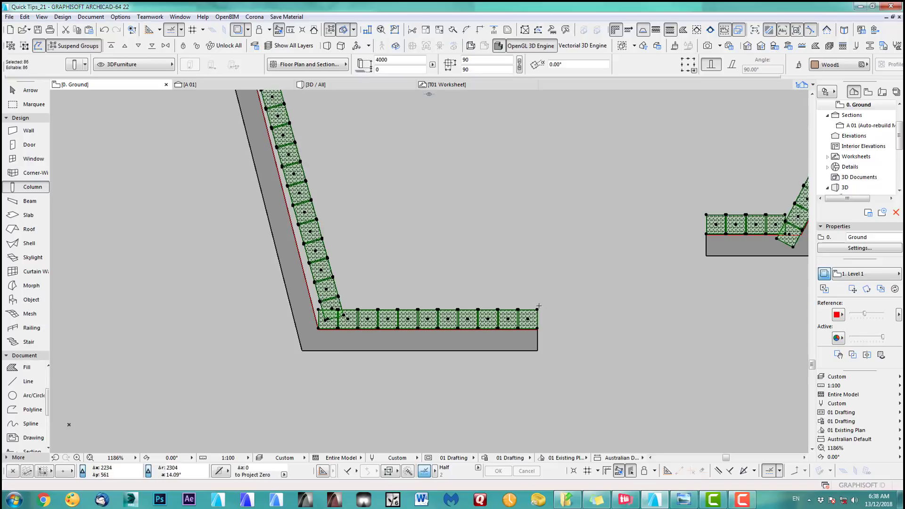
{"action": "key", "text": "Delete"}
- Set up Multiply for the remaining column with Drag, Spread at 95 spacing, Pick Path before Input and Rotate to Path
{"action": "scroll", "coordinate": [550, 336], "scroll_direction": "down", "scroll_amount": 3}
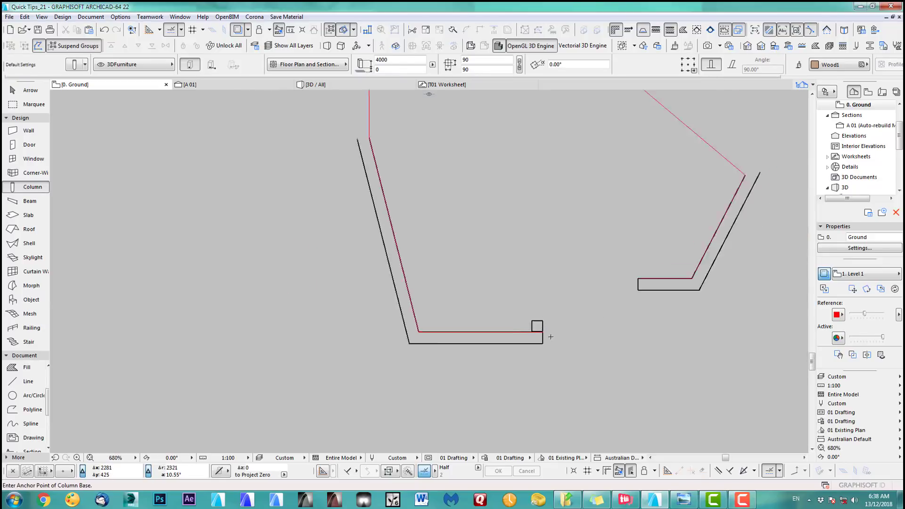
{"action": "scroll", "coordinate": [551, 336], "scroll_direction": "down", "scroll_amount": 2}
{"action": "middle_click_drag", "start_coordinate": [551, 337], "coordinate": [474, 393]}
{"action": "scroll", "coordinate": [474, 393], "scroll_direction": "up", "scroll_amount": 2}
{"action": "left_click", "coordinate": [463, 378], "text": "shift"}
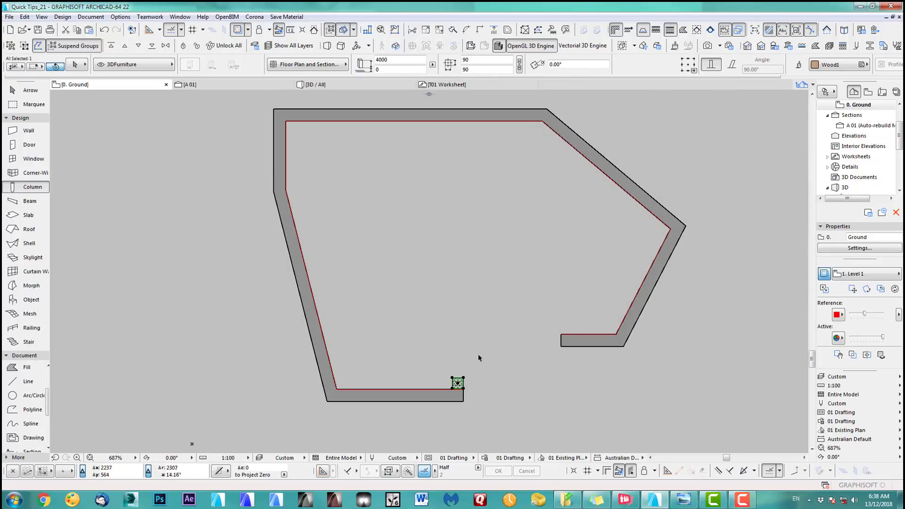
{"action": "key", "text": "ctrl+u"}
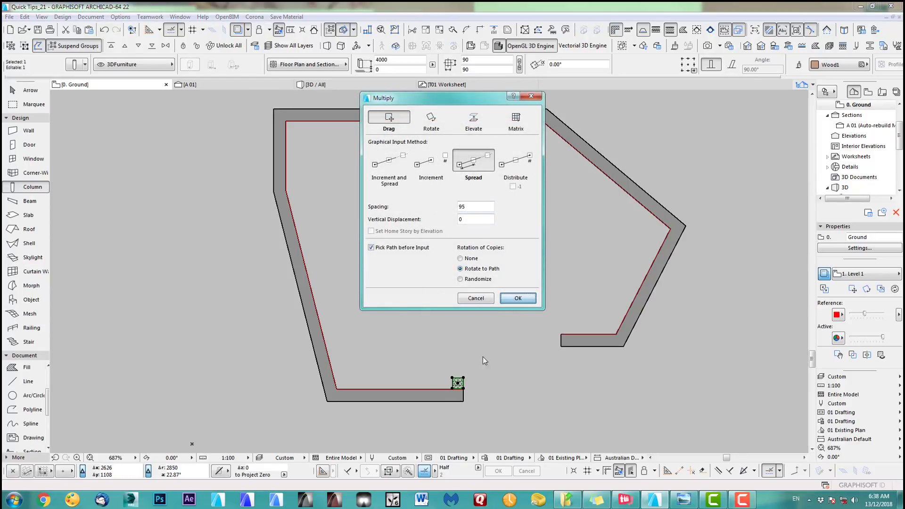
{"action": "left_click", "coordinate": [517, 299]}
- Spread the column copies along the adjusted wall path, from the lower free end's inner corner to just short of the opposite free end
{"action": "scroll", "coordinate": [445, 398], "scroll_direction": "up", "scroll_amount": 1}
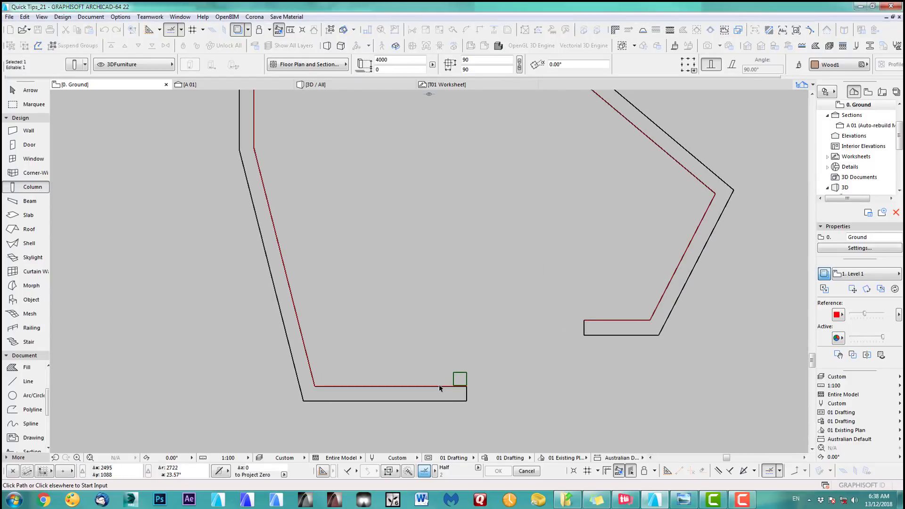
{"action": "left_click", "coordinate": [434, 389]}
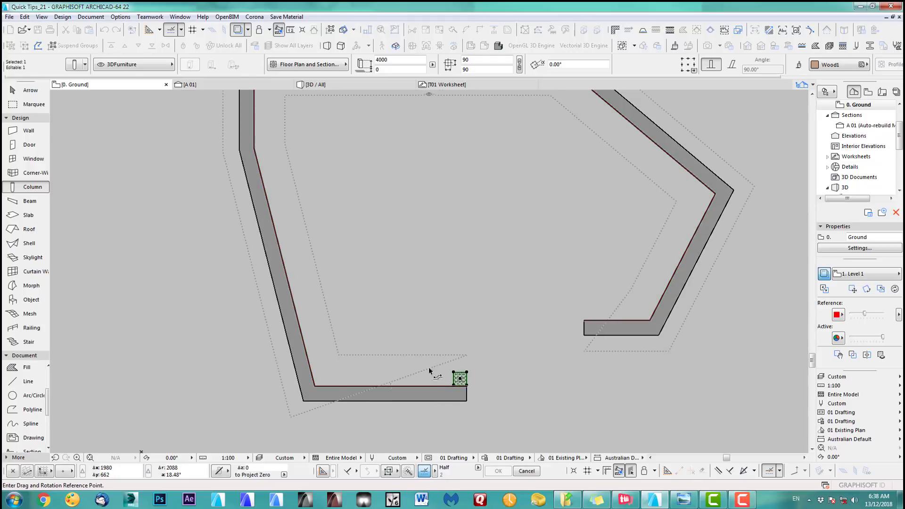
{"action": "scroll", "coordinate": [463, 391], "scroll_direction": "up", "scroll_amount": 4}
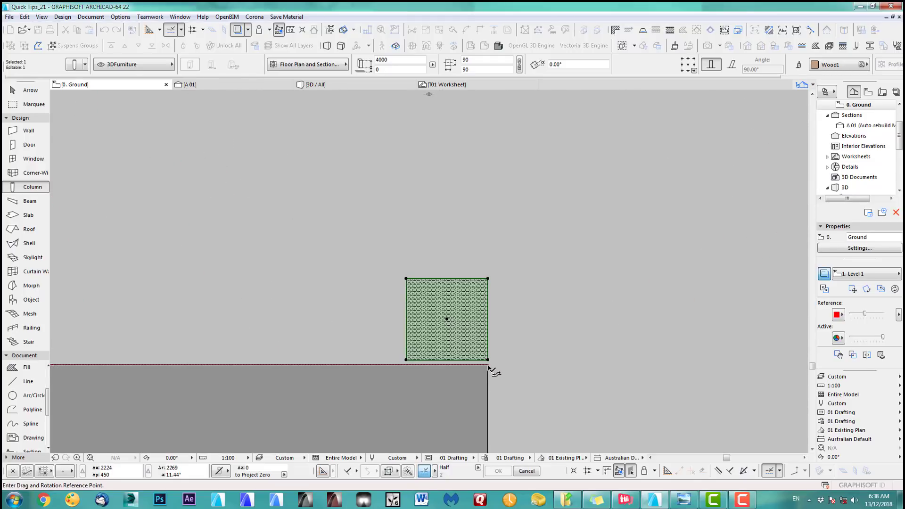
{"action": "left_click", "coordinate": [489, 367]}
{"action": "scroll", "coordinate": [493, 370], "scroll_direction": "down", "scroll_amount": 4}
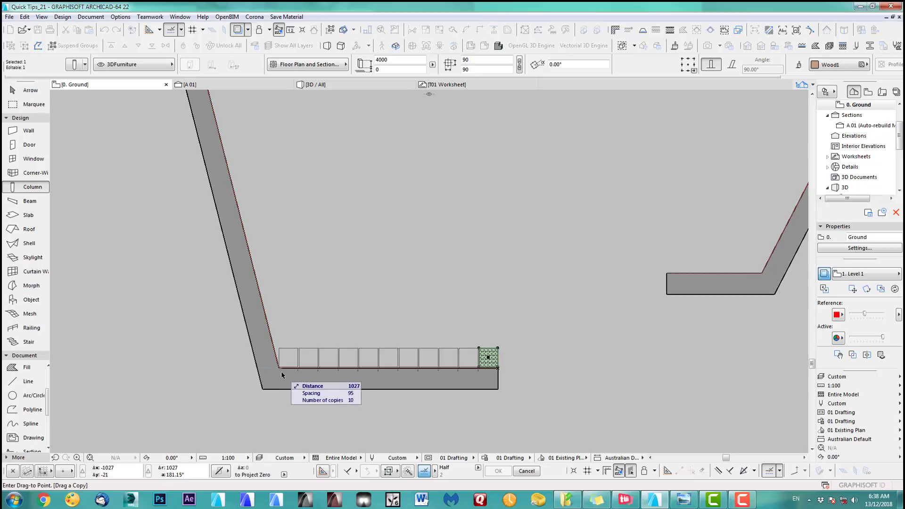
{"action": "scroll", "coordinate": [292, 373], "scroll_direction": "up", "scroll_amount": 4}
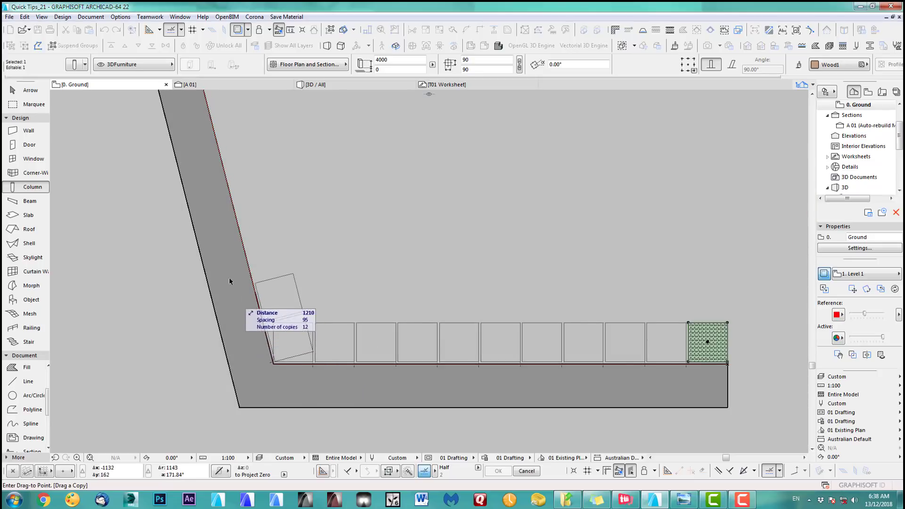
{"action": "scroll", "coordinate": [222, 212], "scroll_direction": "down", "scroll_amount": 2}
{"action": "scroll", "coordinate": [215, 218], "scroll_direction": "down", "scroll_amount": 3}
{"action": "middle_click_drag", "start_coordinate": [215, 222], "coordinate": [270, 379]}
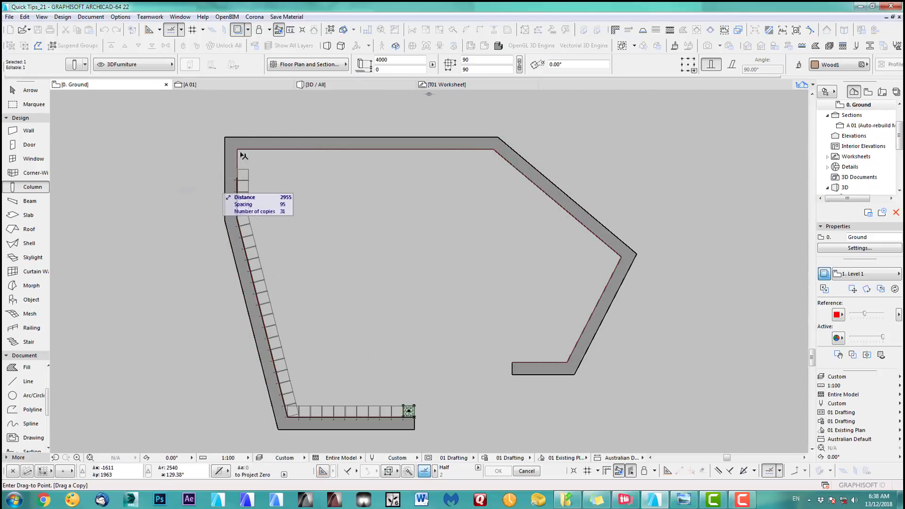
{"action": "scroll", "coordinate": [542, 363], "scroll_direction": "up", "scroll_amount": 3}
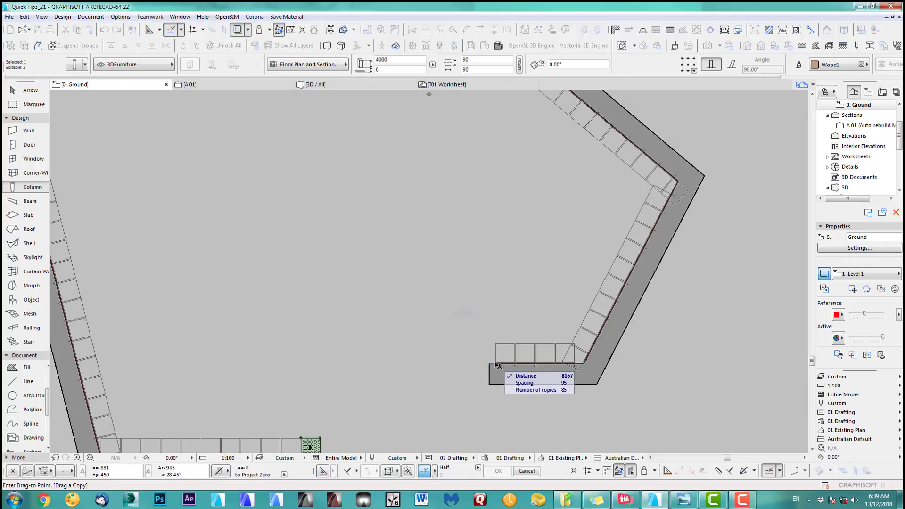
{"action": "left_click", "coordinate": [497, 365]}
- Inspect the regenerated column slats in plan and in 3D, and return to the ground floor plan
{"action": "scroll", "coordinate": [497, 367], "scroll_direction": "down", "scroll_amount": 2}
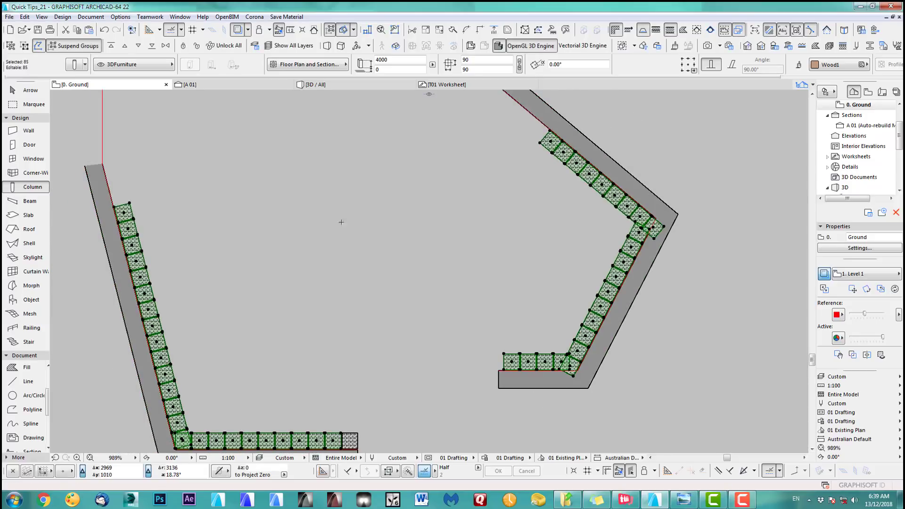
{"action": "scroll", "coordinate": [576, 385], "scroll_direction": "up", "scroll_amount": 1}
{"action": "scroll", "coordinate": [576, 386], "scroll_direction": "down", "scroll_amount": 1}
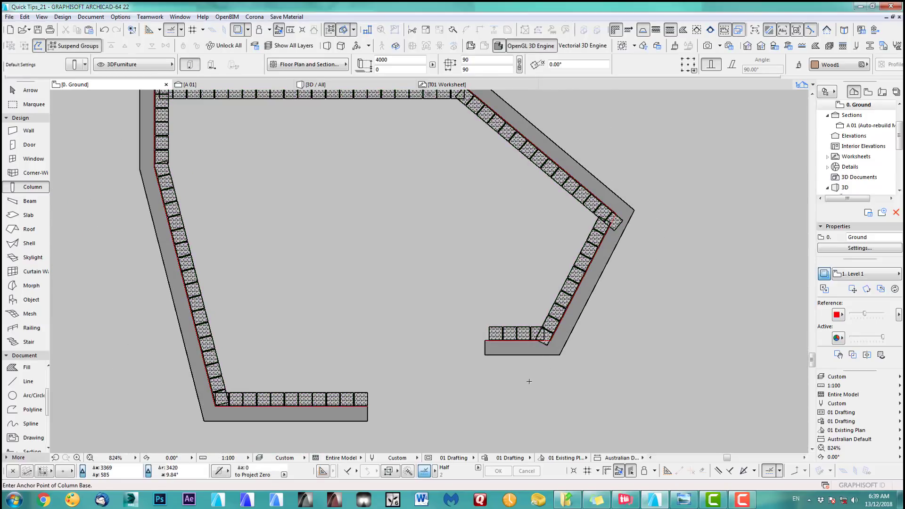
{"action": "key", "text": "F3"}
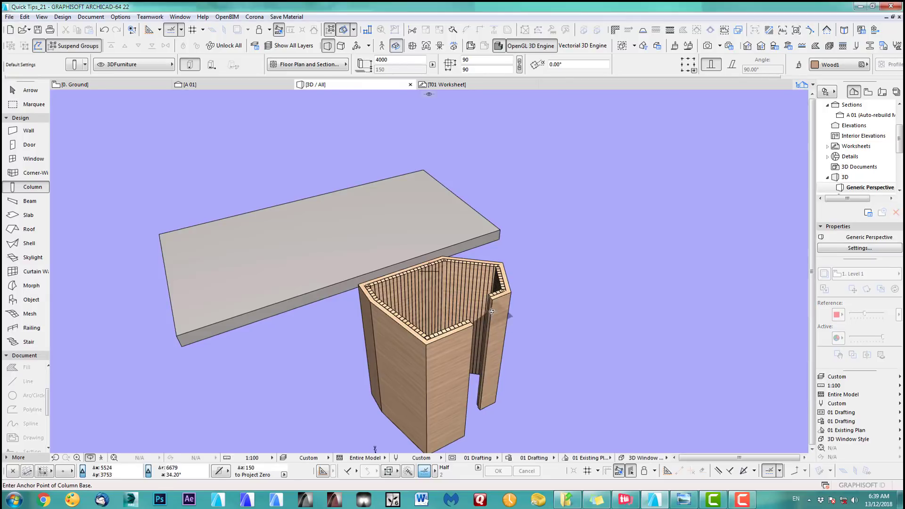
{"action": "middle_click_drag", "start_coordinate": [509, 314], "coordinate": [563, 311], "text": "shift"}
{"action": "key", "text": "F2"}
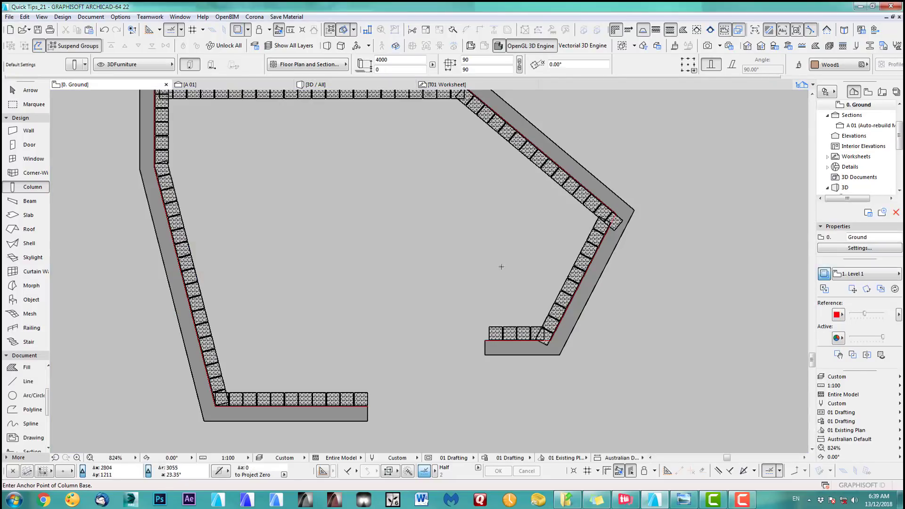
- Delete the extra columns that protrude into the wall at the upper-left corner and at the far right corner of the nook
{"action": "middle_click_drag", "start_coordinate": [218, 186], "coordinate": [370, 344]}
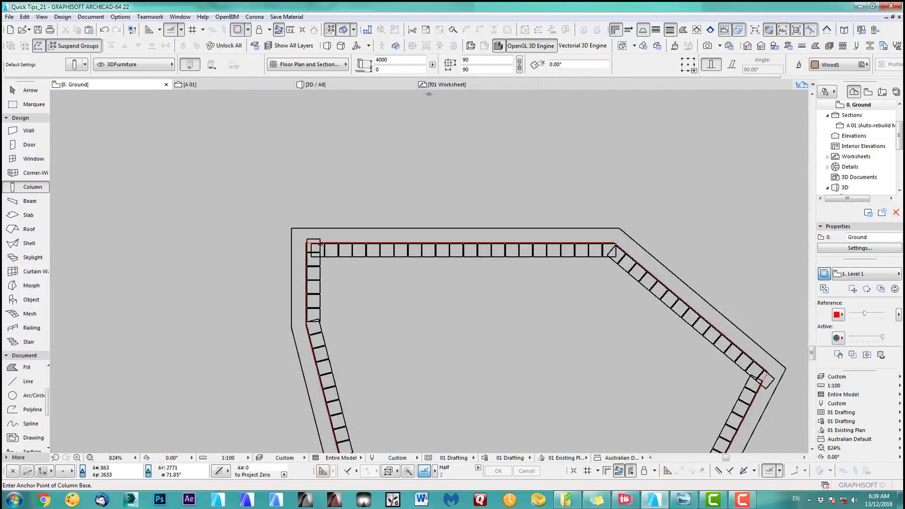
{"action": "scroll", "coordinate": [323, 241], "scroll_direction": "up", "scroll_amount": 6}
{"action": "left_click", "coordinate": [318, 232], "text": "shift"}
{"action": "scroll", "coordinate": [558, 307], "scroll_direction": "down", "scroll_amount": 4}
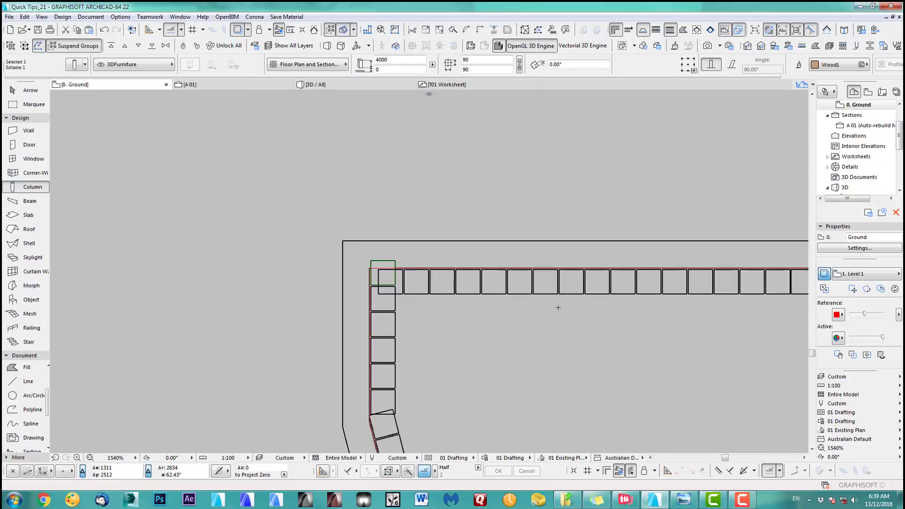
{"action": "middle_click_drag", "start_coordinate": [623, 312], "coordinate": [425, 168]}
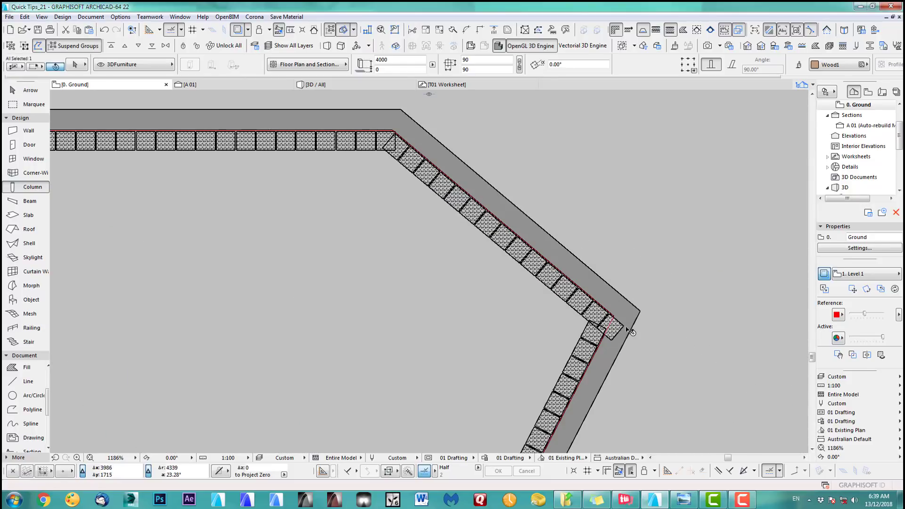
{"action": "key", "text": "Escape"}
{"action": "scroll", "coordinate": [722, 293], "scroll_direction": "down", "scroll_amount": 3}
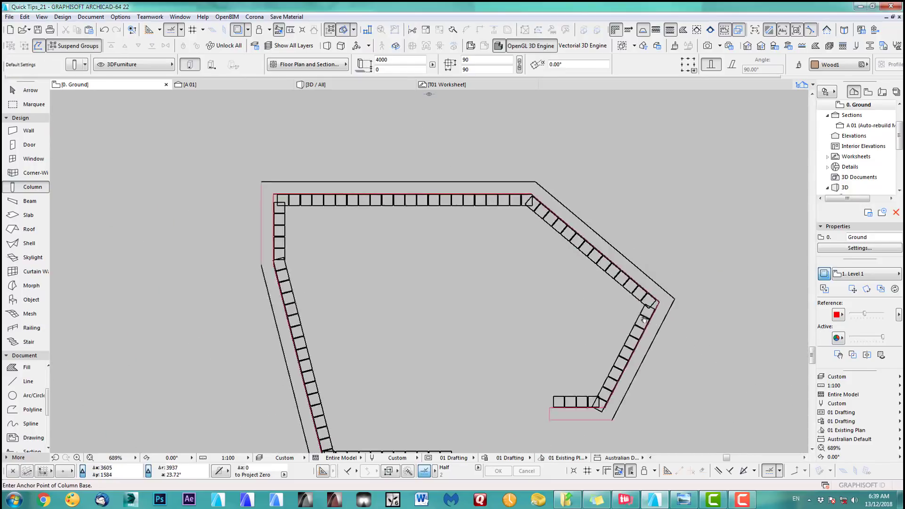
- Set the slab defaults to a thickness of 4000, Wood1 surfaces and the 3DFurniture layer
{"action": "middle_click_drag", "start_coordinate": [391, 402], "coordinate": [445, 338]}
{"action": "scroll", "coordinate": [380, 393], "scroll_direction": "up", "scroll_amount": 8}
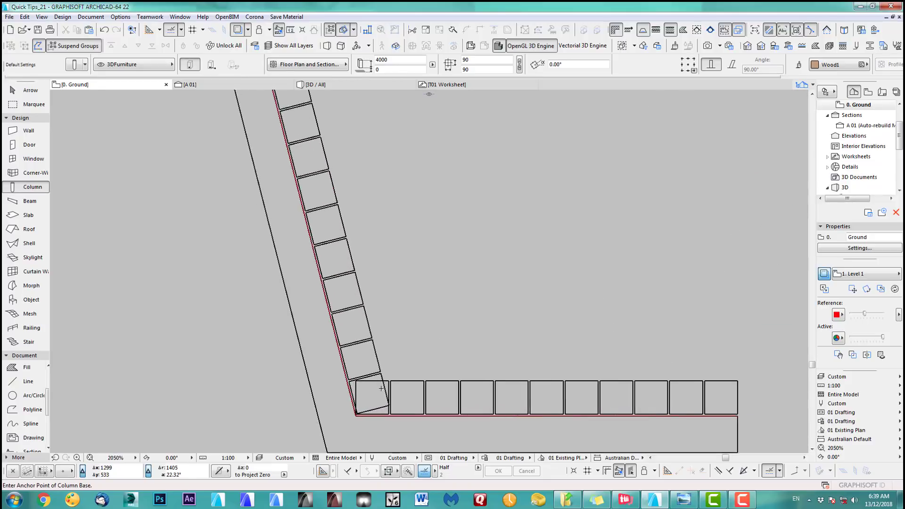
{"action": "scroll", "coordinate": [307, 283], "scroll_direction": "up", "scroll_amount": 3}
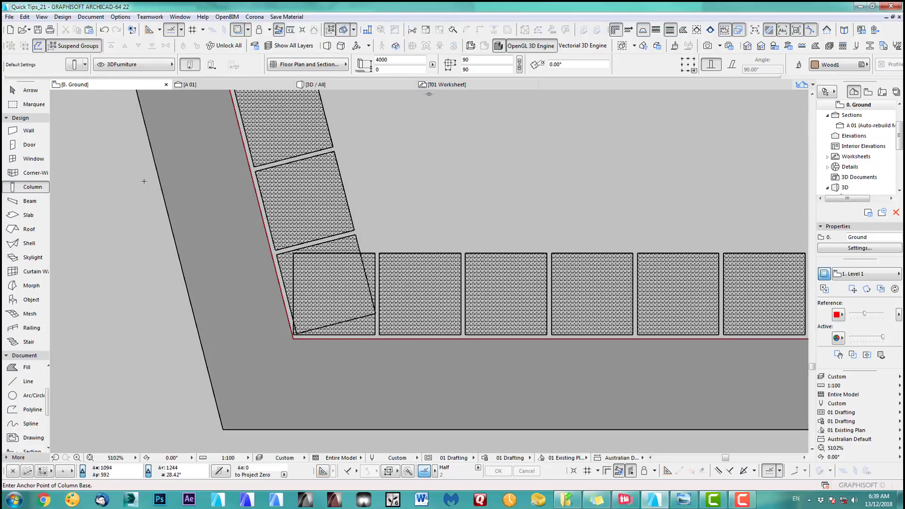
{"action": "double_click", "coordinate": [25, 215]}
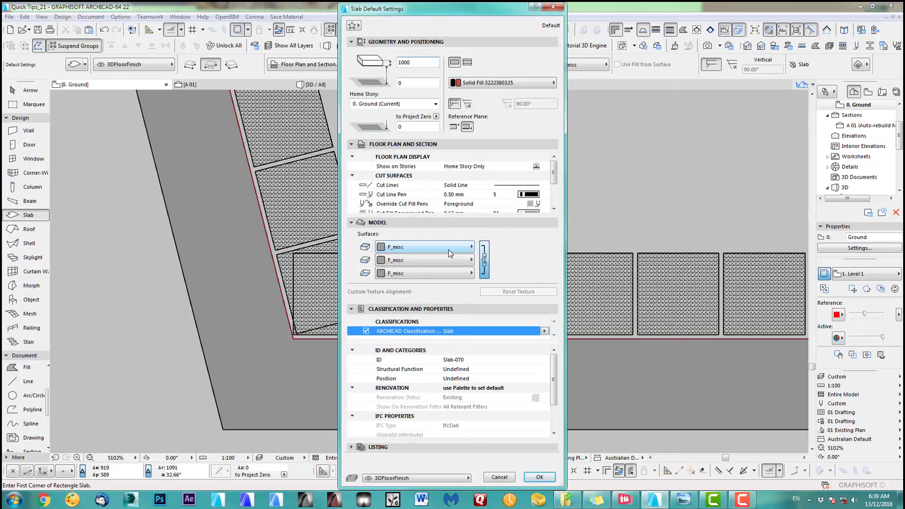
{"action": "left_click", "coordinate": [448, 250]}
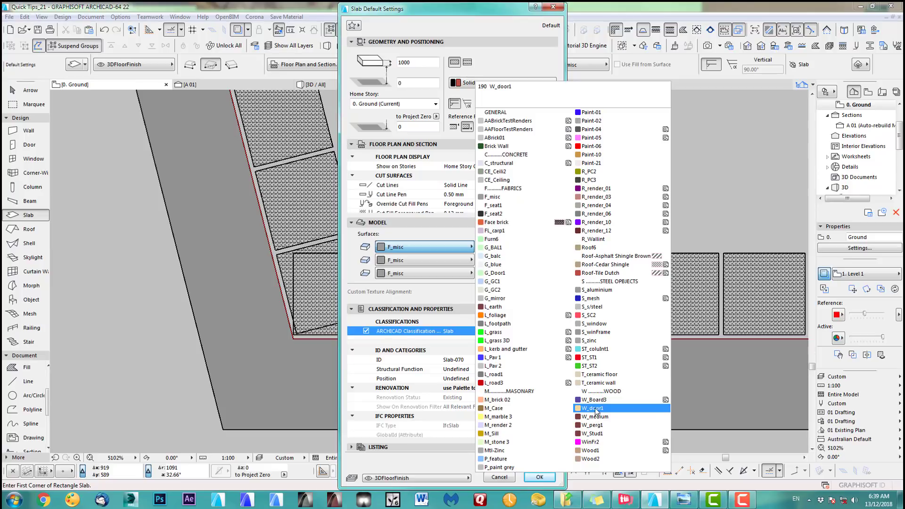
{"action": "left_click", "coordinate": [589, 450]}
{"action": "left_click", "coordinate": [450, 478]}
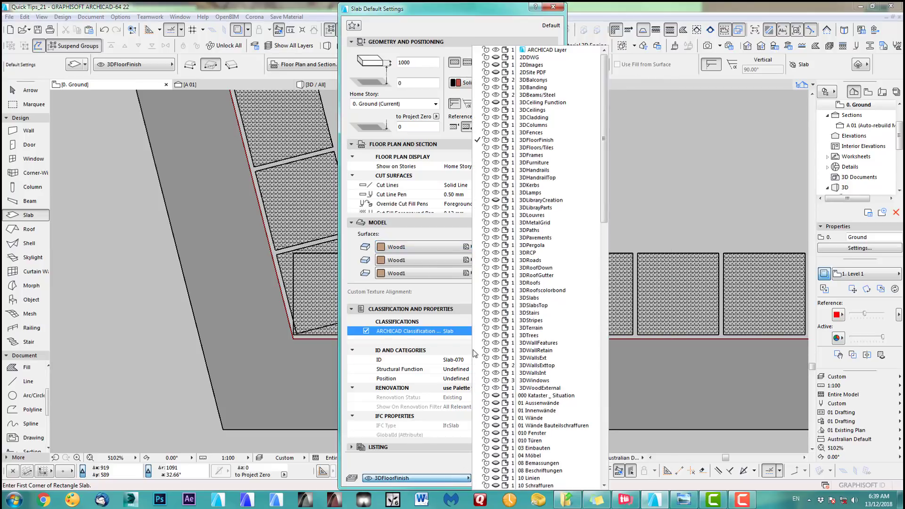
{"action": "left_click", "coordinate": [530, 165]}
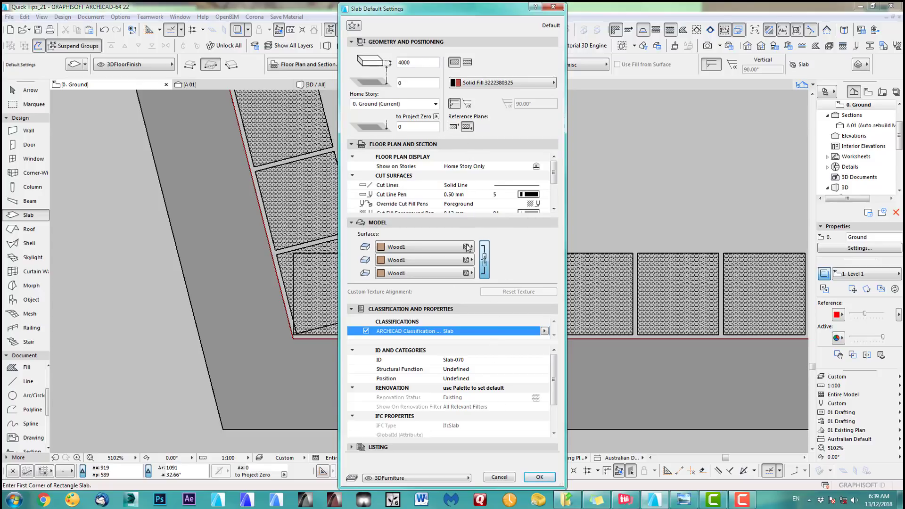
{"action": "left_click", "coordinate": [540, 477]}
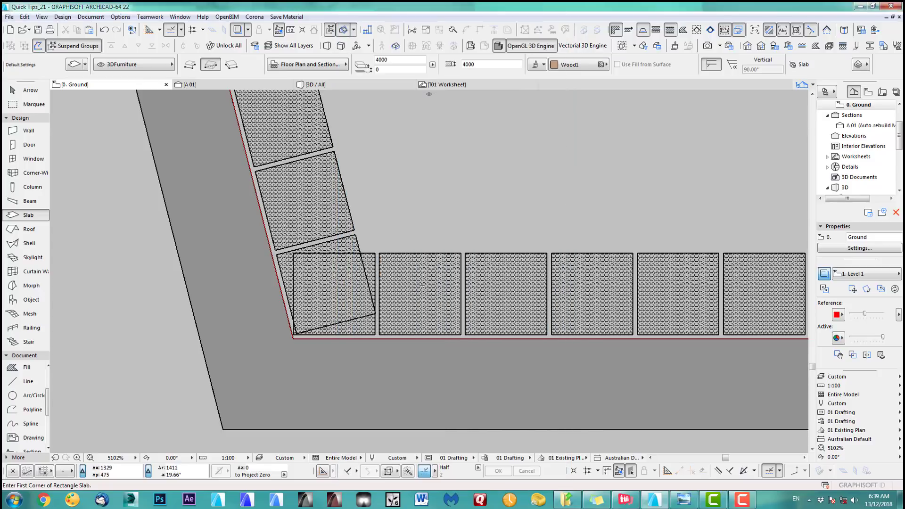
- Draw a polygonal slab around the combined outline of the two overlapping columns at the lower-left wall corner
{"action": "scroll", "coordinate": [503, 252], "scroll_direction": "up", "scroll_amount": 4}
{"action": "scroll", "coordinate": [456, 209], "scroll_direction": "down", "scroll_amount": 2}
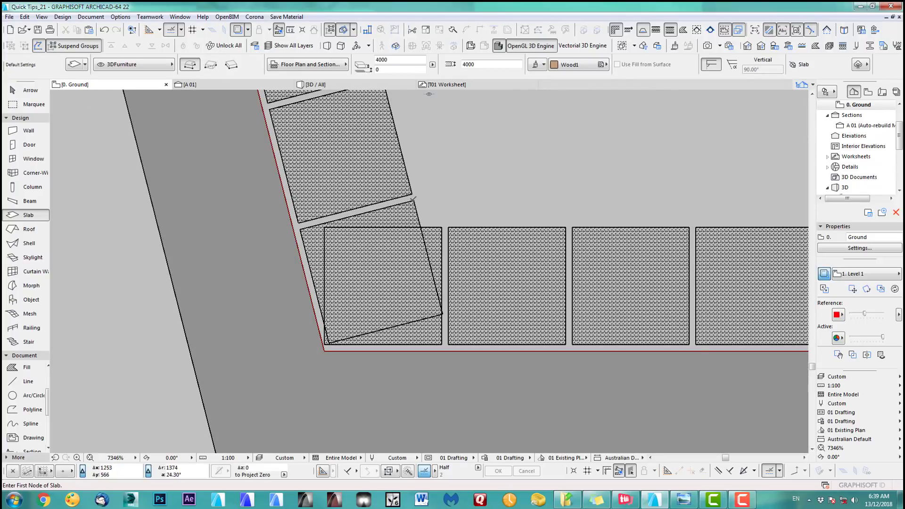
{"action": "left_click", "coordinate": [300, 230]}
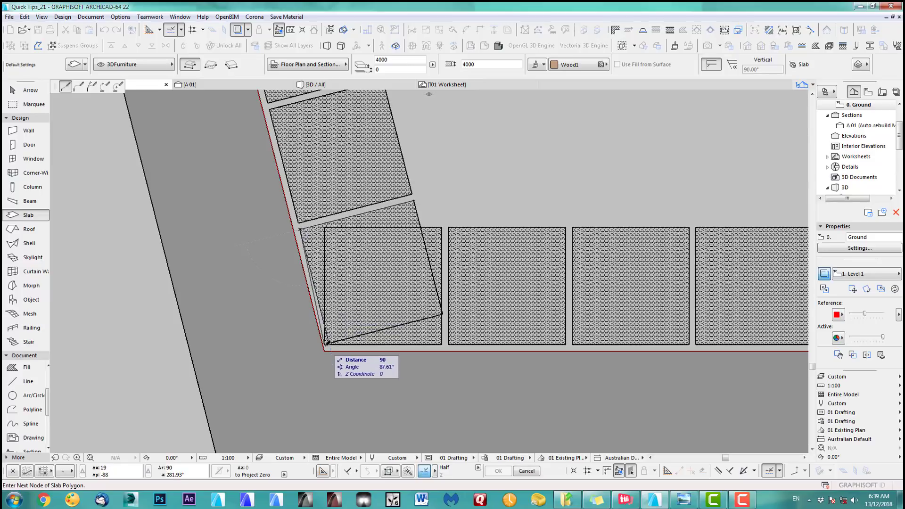
{"action": "left_click", "coordinate": [326, 343]}
{"action": "left_click", "coordinate": [441, 344]}
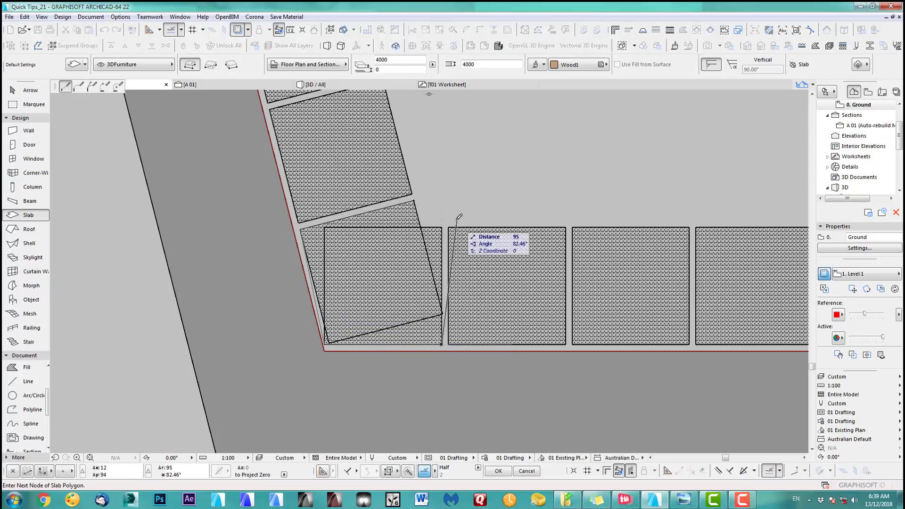
{"action": "double_click", "coordinate": [415, 200]}
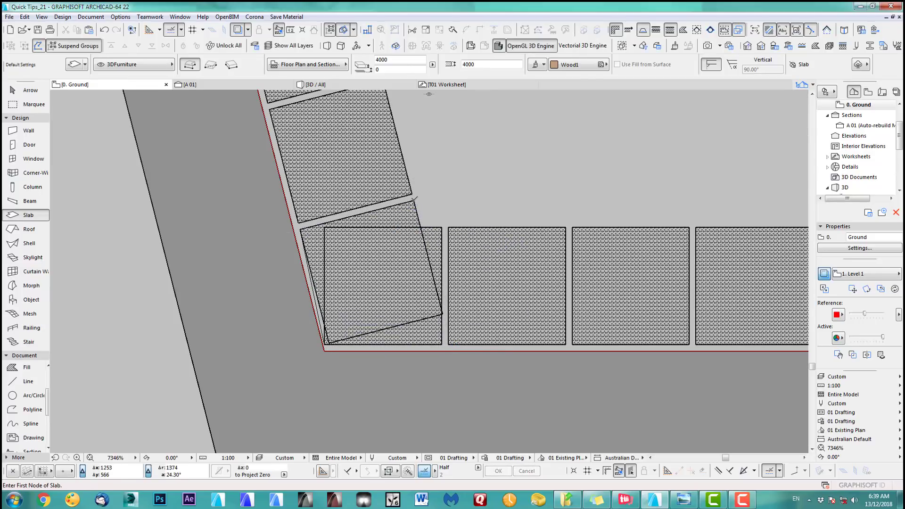
- Delete the two overlapping columns at the lower-left corner, keeping the slab drawn around them
{"action": "left_click", "coordinate": [443, 315], "text": "shift"}
{"action": "key", "text": "Delete"}
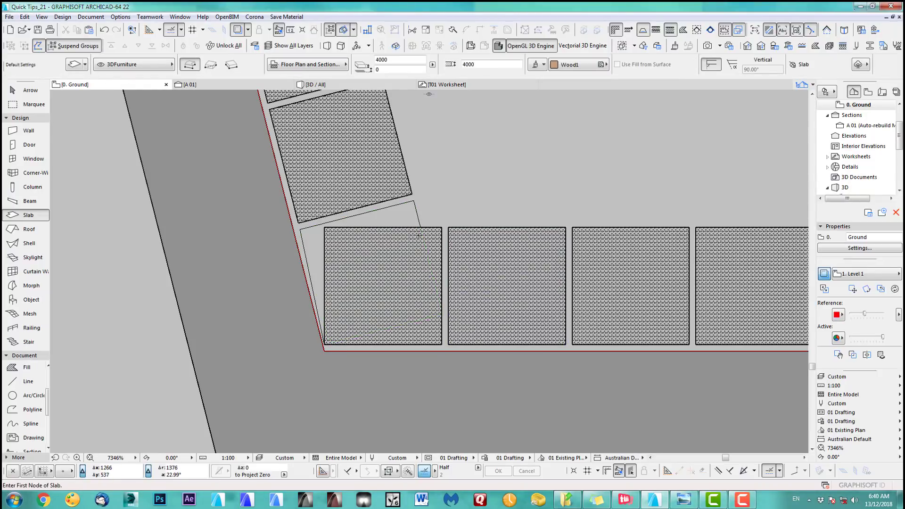
{"action": "left_click", "coordinate": [419, 235], "text": "shift"}
{"action": "key", "text": "Delete"}
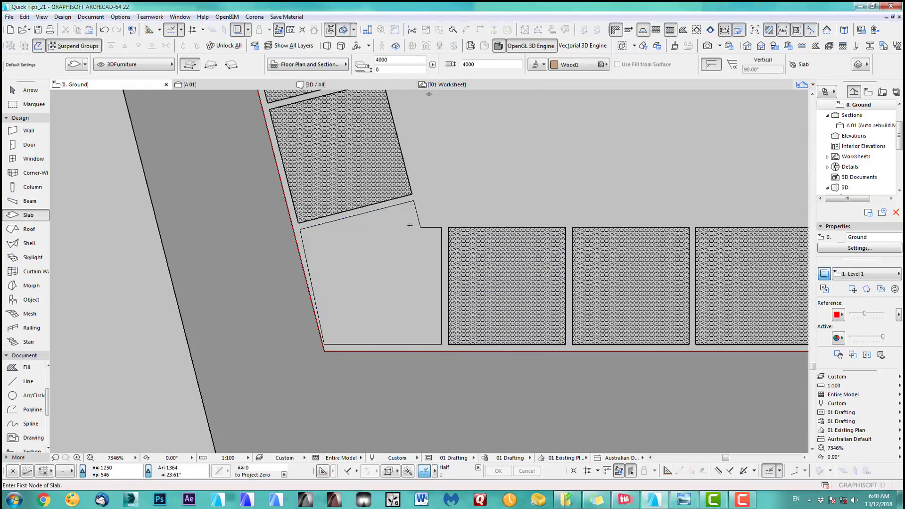
- Move the lower-left corner slab's node beside the wall corner so its edge runs parallel to the wall, and check the corner in 3D
{"action": "scroll", "coordinate": [409, 225], "scroll_direction": "down", "scroll_amount": 5}
{"action": "scroll", "coordinate": [293, 333], "scroll_direction": "up", "scroll_amount": 5}
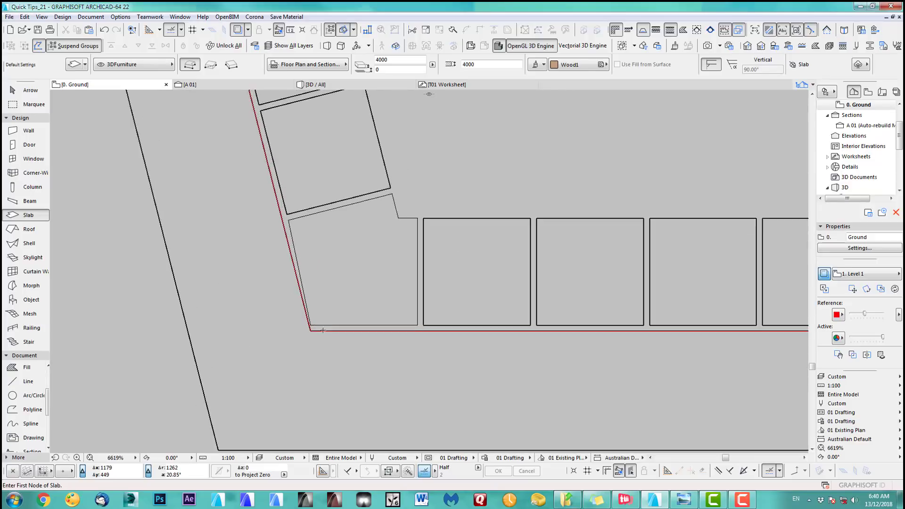
{"action": "left_click", "coordinate": [306, 324], "text": "shift"}
{"action": "left_click", "coordinate": [306, 323]}
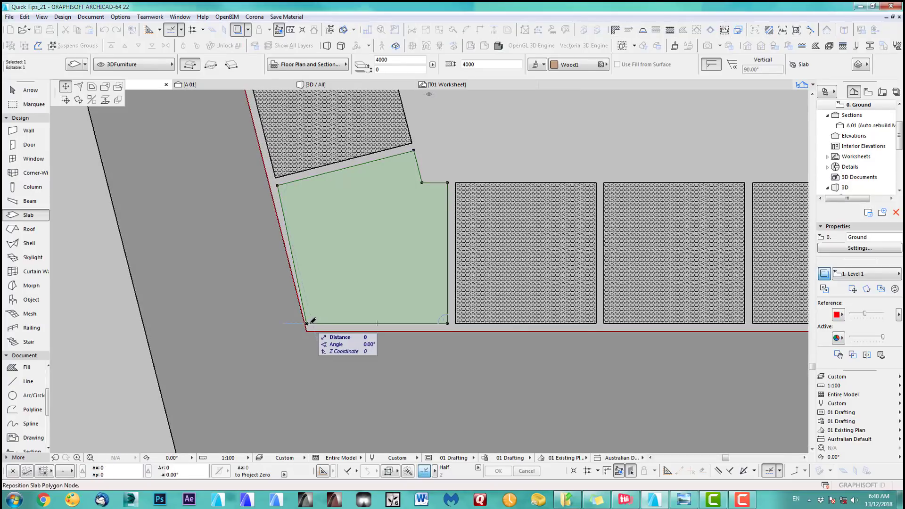
{"action": "left_click", "coordinate": [317, 320]}
{"action": "key", "text": "Escape"}
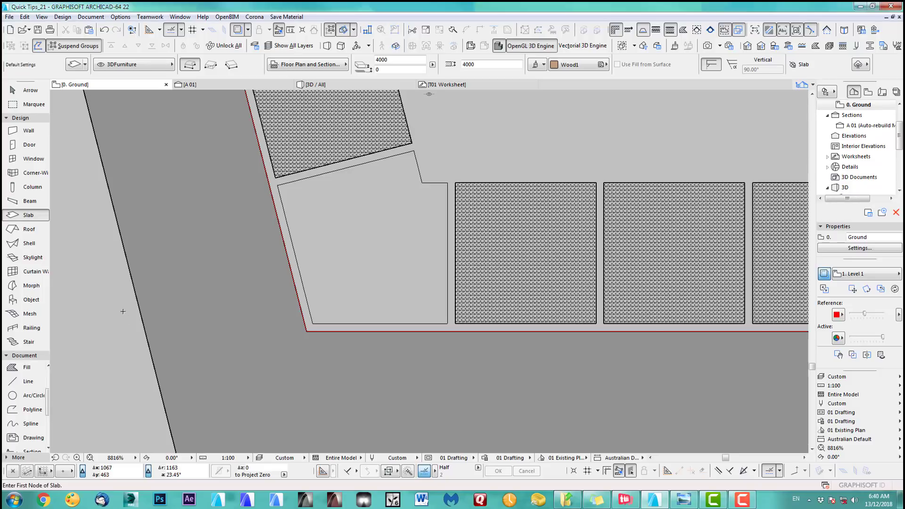
{"action": "key", "text": "F3"}
{"action": "middle_click_drag", "start_coordinate": [503, 302], "coordinate": [464, 325], "text": "shift"}
{"action": "scroll", "coordinate": [388, 356], "scroll_direction": "up", "scroll_amount": 4}
{"action": "key", "text": "F2"}
{"action": "scroll", "coordinate": [467, 318], "scroll_direction": "down", "scroll_amount": 10}
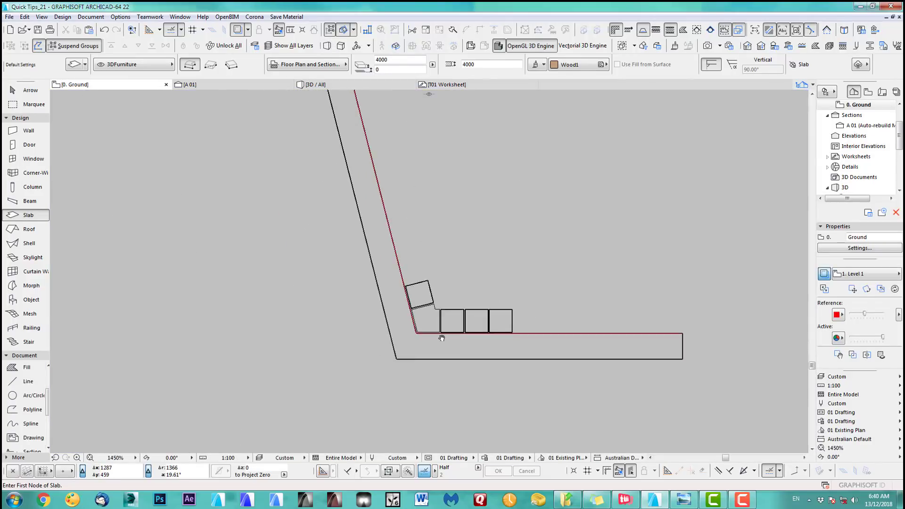
- Replace the overlapping columns at the wall's other corners with polygonal slabs that follow their combined outlines
{"action": "scroll", "coordinate": [410, 265], "scroll_direction": "up", "scroll_amount": 5}
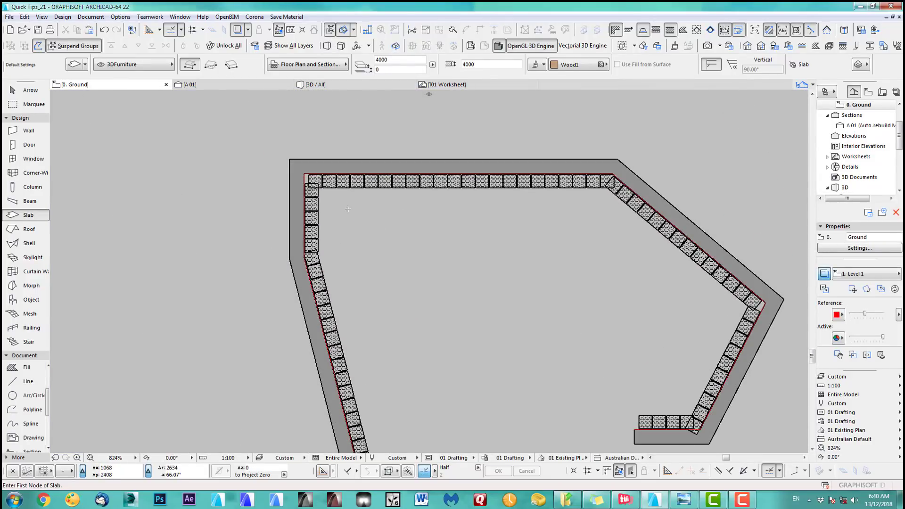
{"action": "scroll", "coordinate": [302, 156], "scroll_direction": "up", "scroll_amount": 8}
{"action": "scroll", "coordinate": [379, 318], "scroll_direction": "down", "scroll_amount": 1}
{"action": "middle_click_drag", "start_coordinate": [379, 318], "coordinate": [142, 252]}
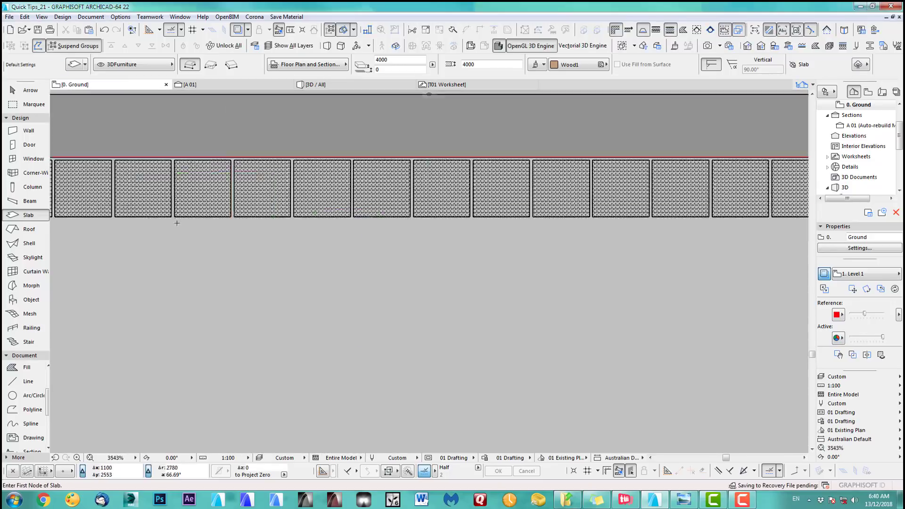
{"action": "scroll", "coordinate": [483, 216], "scroll_direction": "up", "scroll_amount": 7}
{"action": "scroll", "coordinate": [483, 216], "scroll_direction": "down", "scroll_amount": 4}
{"action": "left_click", "coordinate": [537, 231]}
{"action": "left_click", "coordinate": [556, 250]}
{"action": "scroll", "coordinate": [564, 246], "scroll_direction": "up", "scroll_amount": 4}
{"action": "left_click", "coordinate": [377, 370], "text": "shift"}
{"action": "key", "text": "Delete"}
{"action": "scroll", "coordinate": [376, 371], "scroll_direction": "down", "scroll_amount": 5}
{"action": "scroll", "coordinate": [424, 284], "scroll_direction": "up", "scroll_amount": 4}
- Draw a polygonal slab joining the last straight and angled columns at the lower-right wall corner
{"action": "left_click", "coordinate": [424, 285]}
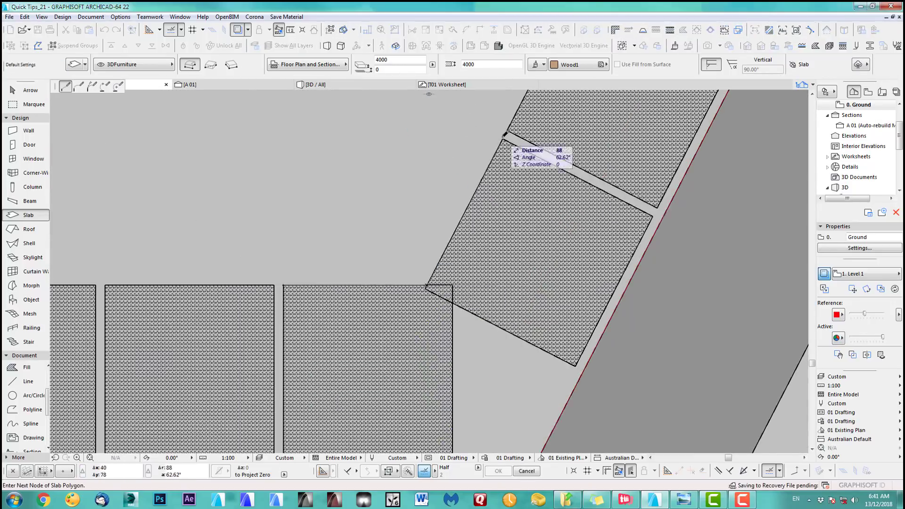
{"action": "left_click", "coordinate": [505, 135]}
{"action": "scroll", "coordinate": [462, 242], "scroll_direction": "down", "scroll_amount": 2}
{"action": "left_click_drag", "start_coordinate": [429, 236], "coordinate": [501, 362], "text": "shift"}
{"action": "left_click", "coordinate": [501, 362], "text": "shift"}
{"action": "key", "text": "Escape"}
{"action": "scroll", "coordinate": [530, 269], "scroll_direction": "down", "scroll_amount": 10}
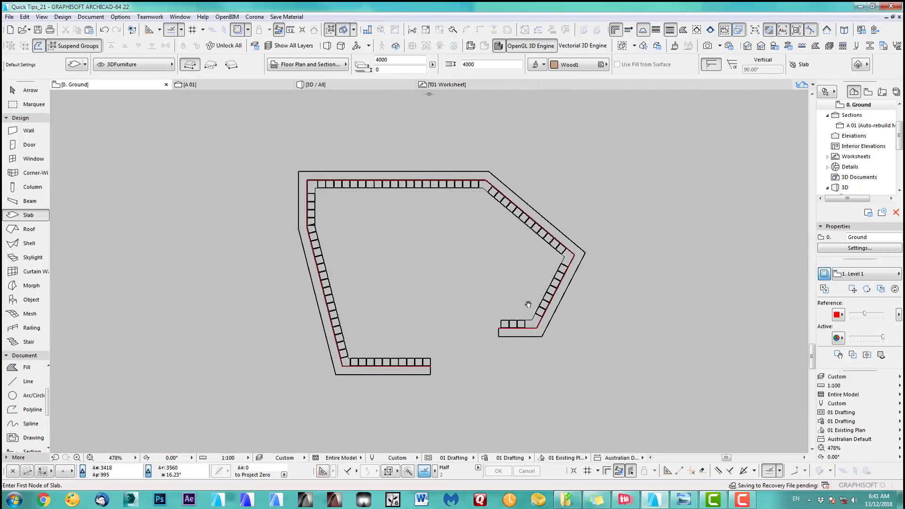
- Split the far right corner slab along a line from its inner node straight across to the wall side
{"action": "scroll", "coordinate": [547, 302], "scroll_direction": "up", "scroll_amount": 5}
{"action": "middle_click_drag", "start_coordinate": [563, 282], "coordinate": [513, 321]}
{"action": "scroll", "coordinate": [515, 296], "scroll_direction": "up", "scroll_amount": 3}
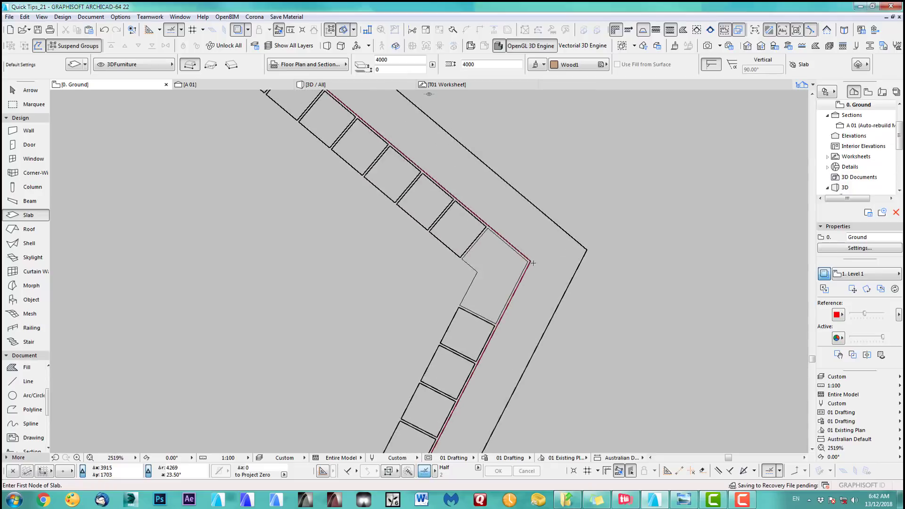
{"action": "scroll", "coordinate": [480, 273], "scroll_direction": "up", "scroll_amount": 3}
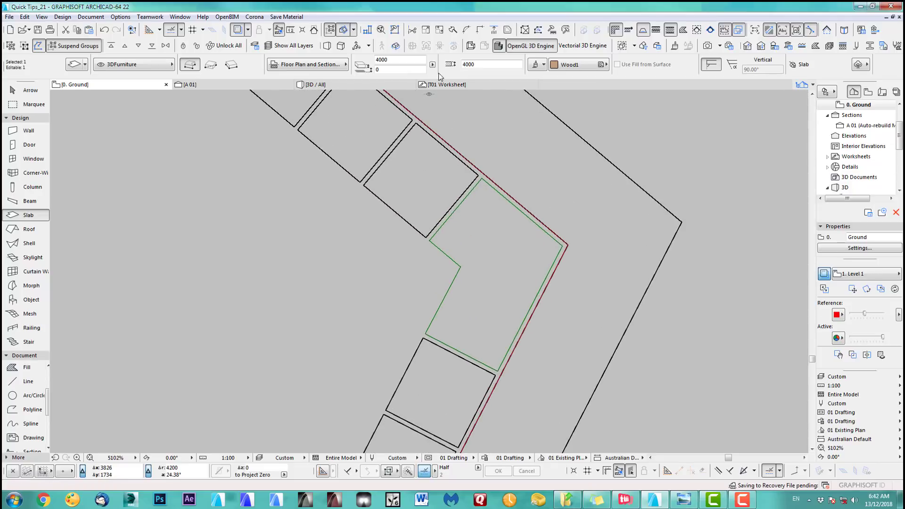
{"action": "left_click", "coordinate": [453, 29]}
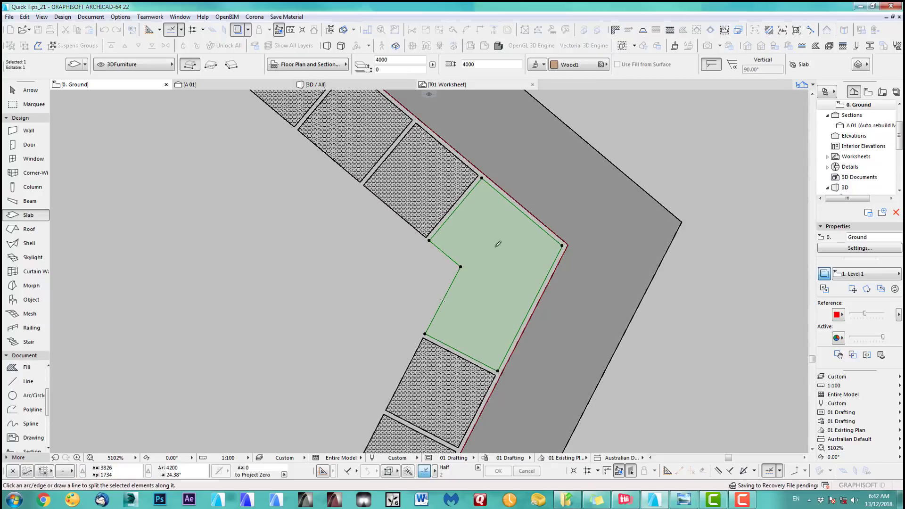
{"action": "left_click", "coordinate": [460, 267]}
{"action": "left_click", "coordinate": [536, 303]}
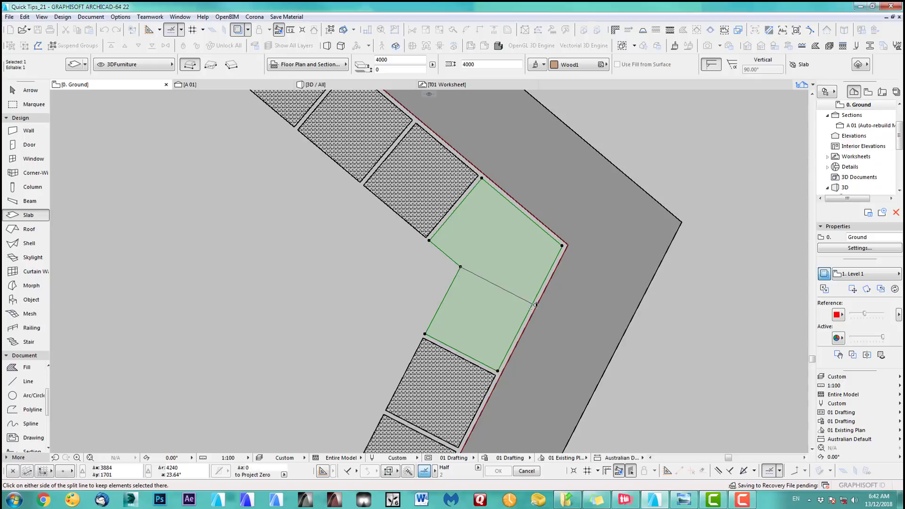
{"action": "left_click", "coordinate": [543, 326]}
- Offset the lower piece's split edge inward by 5 to leave a gap between the two slab pieces
{"action": "left_click", "coordinate": [517, 297]}
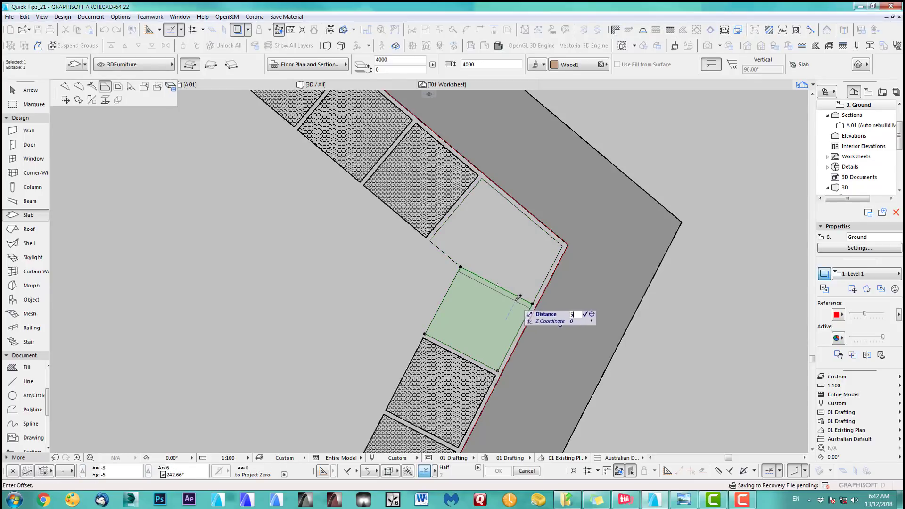
{"action": "key", "text": "Return"}
{"action": "key", "text": "Escape"}
- Split the lower-right corner slab along a line from its inner node straight across to the angled wall side
{"action": "scroll", "coordinate": [501, 246], "scroll_direction": "down", "scroll_amount": 6}
{"action": "middle_click_drag", "start_coordinate": [464, 332], "coordinate": [520, 235]}
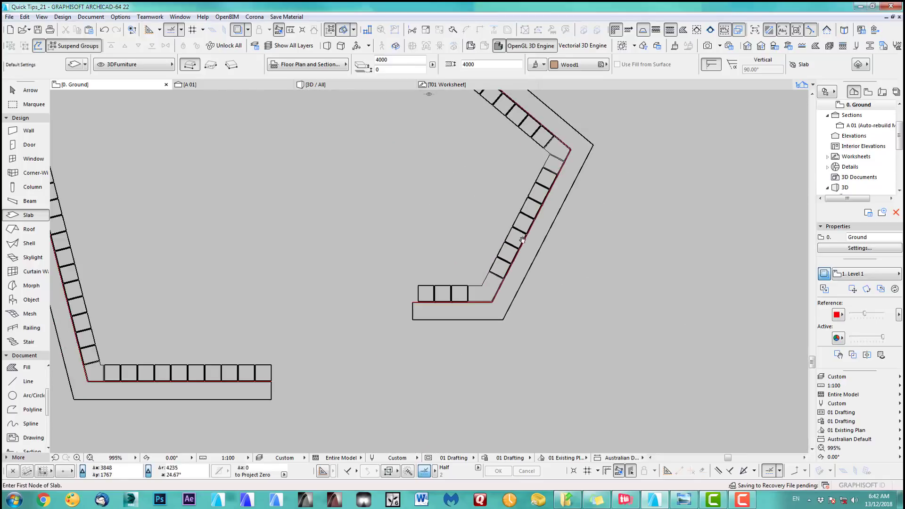
{"action": "scroll", "coordinate": [494, 276], "scroll_direction": "up", "scroll_amount": 5}
{"action": "left_click", "coordinate": [458, 300], "text": "shift"}
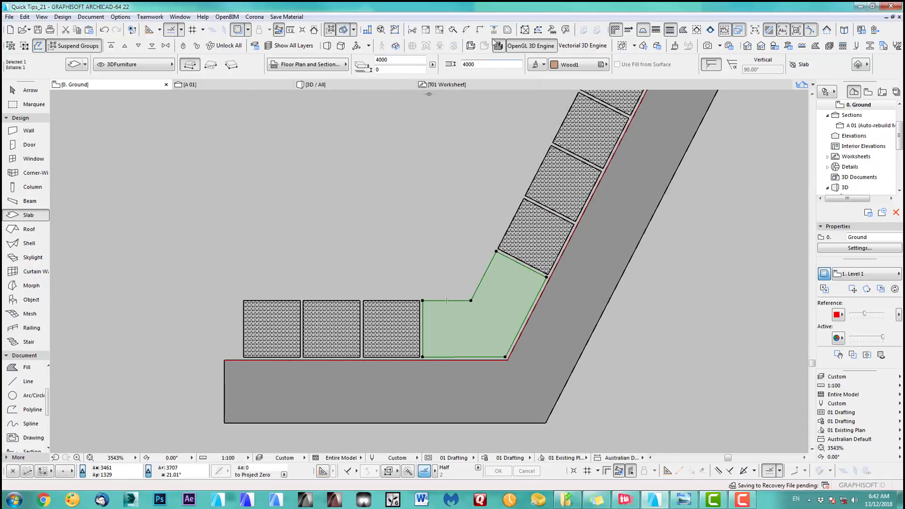
{"action": "left_click", "coordinate": [453, 30]}
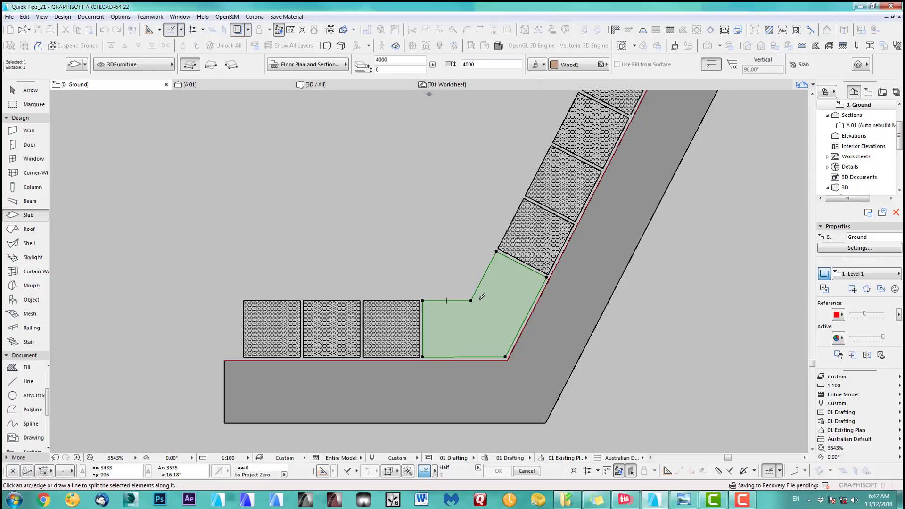
{"action": "left_click", "coordinate": [471, 301]}
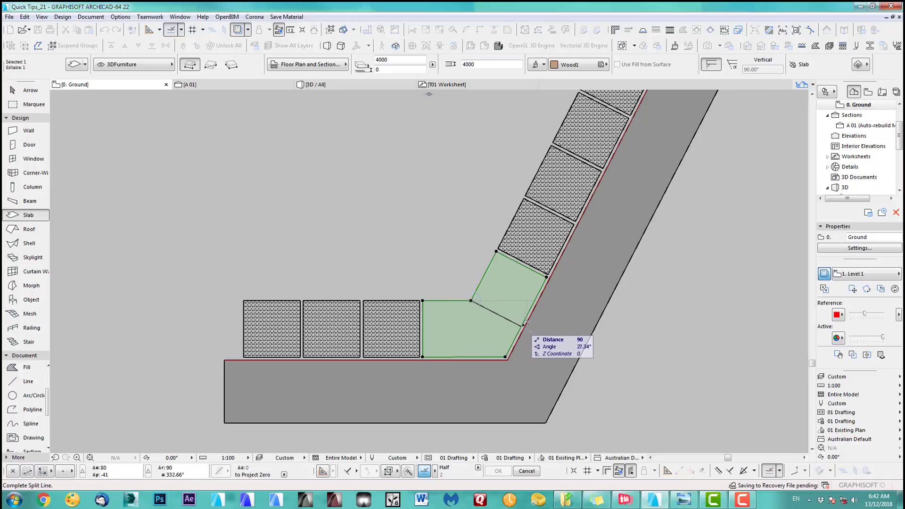
{"action": "left_click", "coordinate": [523, 325]}
- Offset the upper slab piece's split edge inward to leave a gap between the two corner pieces
{"action": "left_click", "coordinate": [505, 319]}
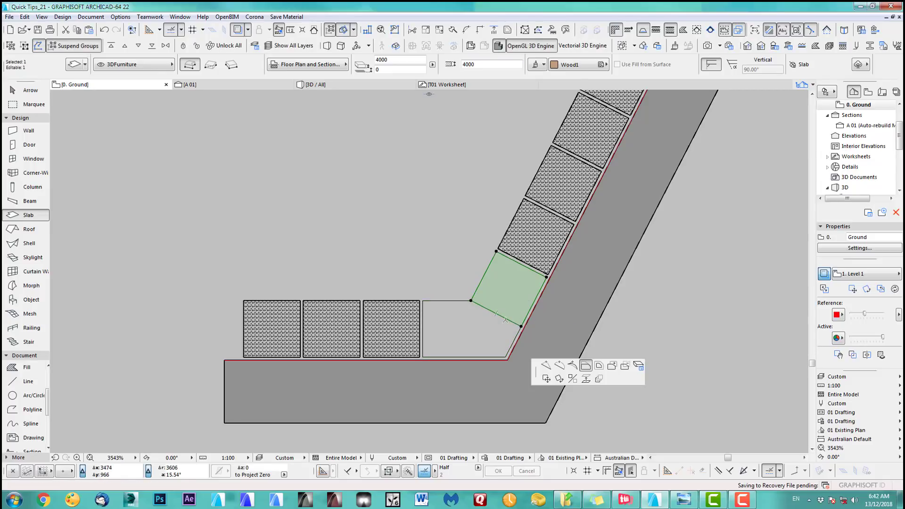
{"action": "left_click", "coordinate": [578, 364]}
{"action": "key", "text": "Return"}
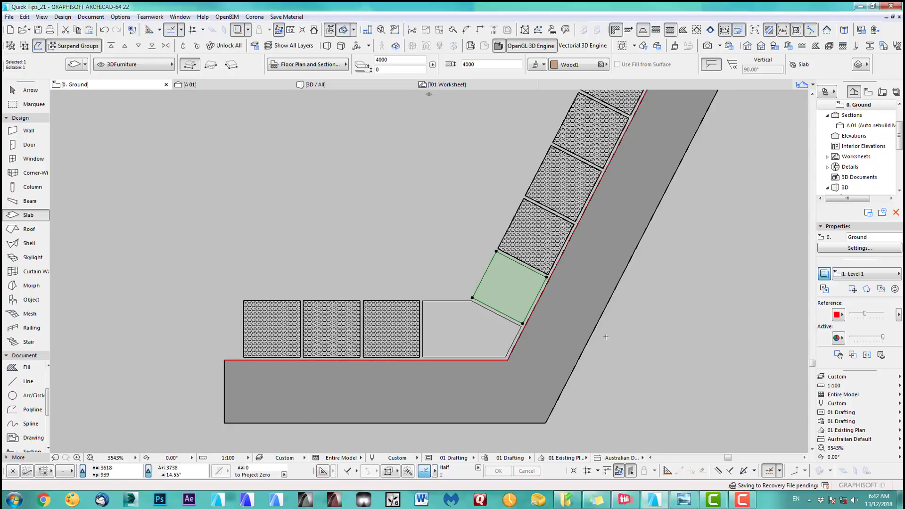
- Stretch the free end of the short lower-right wall with a rectangular marquee to line up with the last column's outer edge
{"action": "scroll", "coordinate": [479, 307], "scroll_direction": "down", "scroll_amount": 5}
{"action": "middle_click_drag", "start_coordinate": [351, 306], "coordinate": [401, 287]}
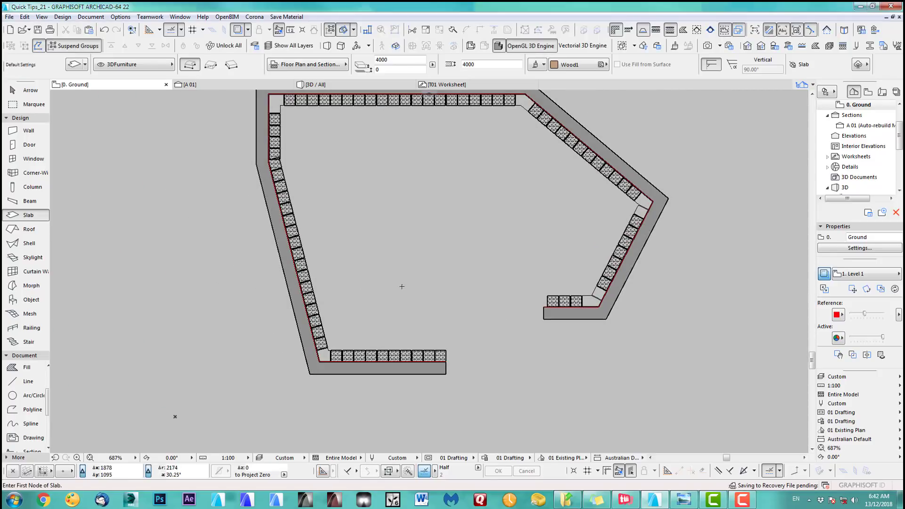
{"action": "scroll", "coordinate": [553, 313], "scroll_direction": "up", "scroll_amount": 5}
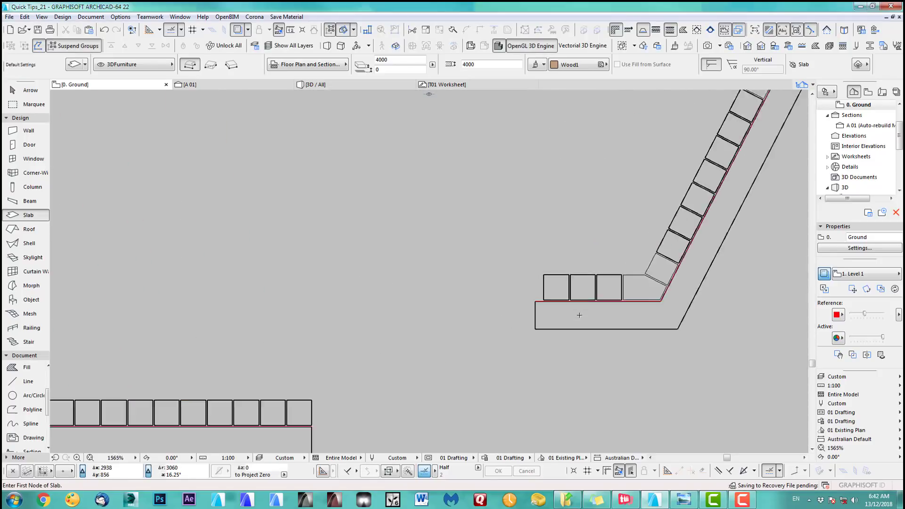
{"action": "left_click", "coordinate": [515, 286]}
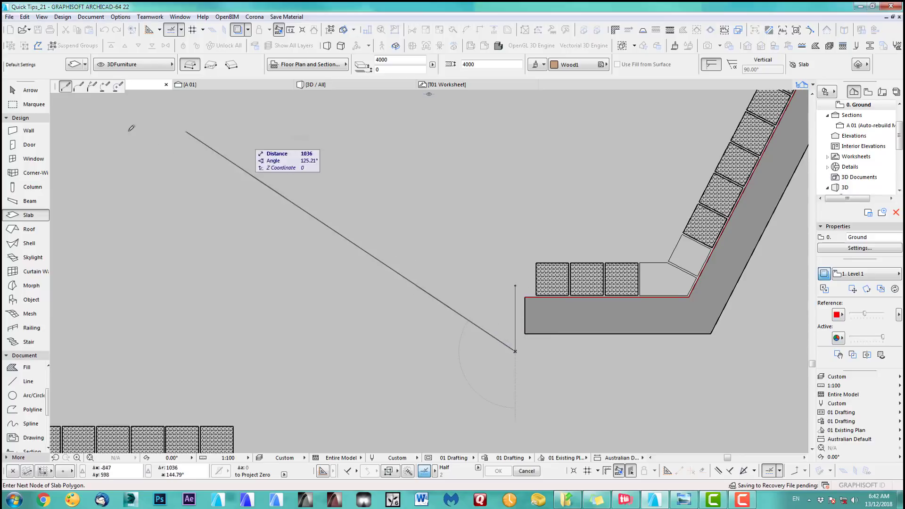
{"action": "key", "text": "Escape"}
{"action": "left_click", "coordinate": [34, 104]}
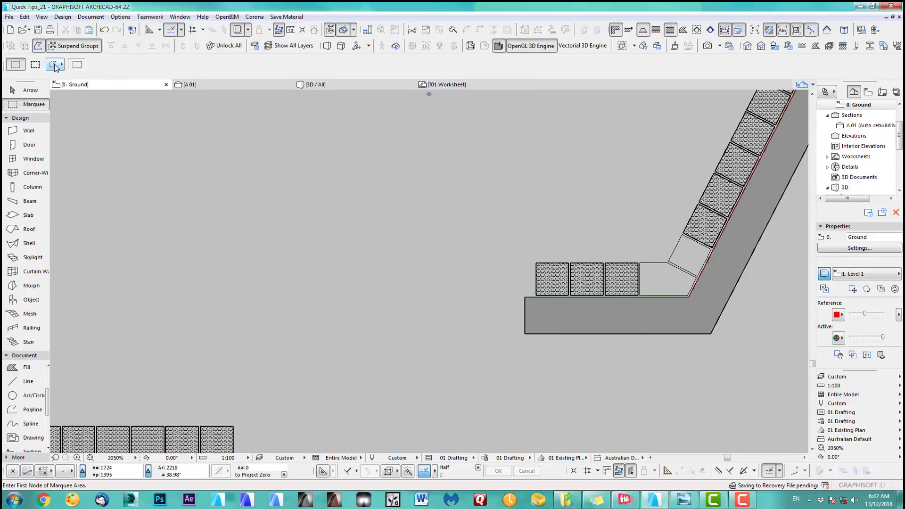
{"action": "left_click", "coordinate": [491, 280]}
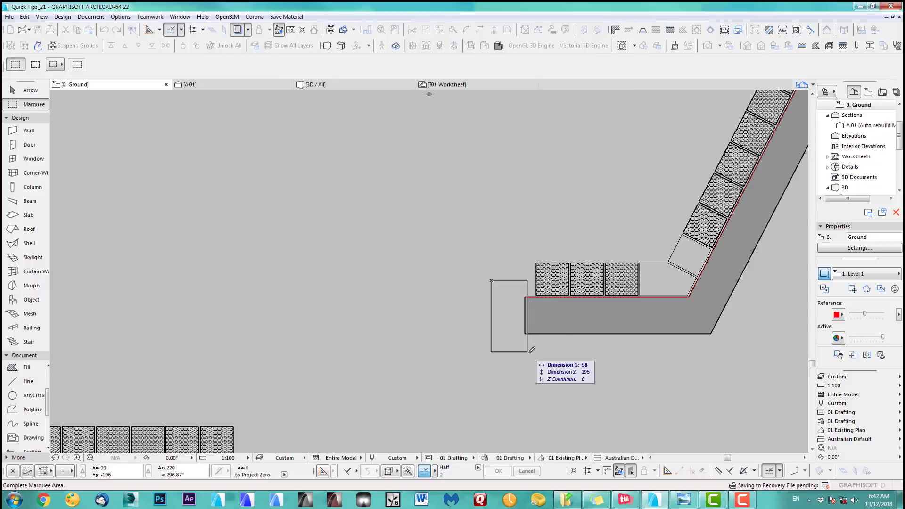
{"action": "left_click", "coordinate": [528, 352]}
{"action": "left_click", "coordinate": [525, 333]}
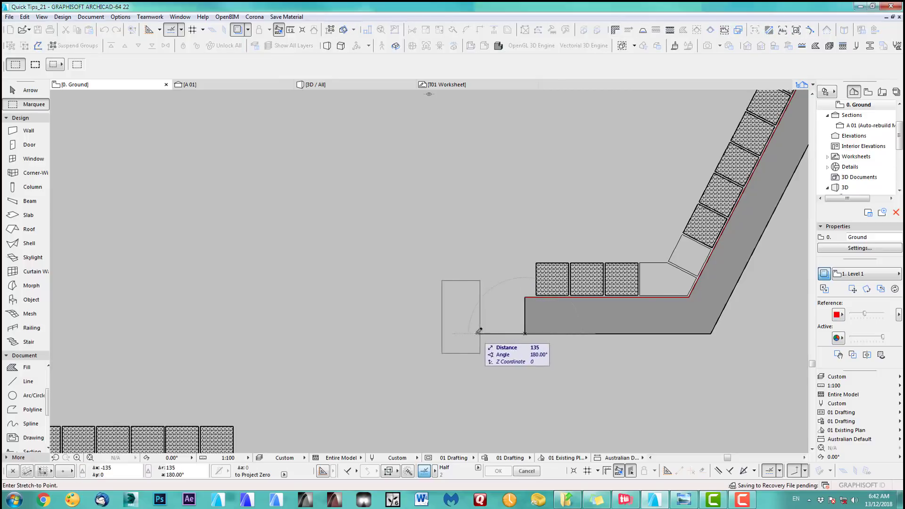
{"action": "left_click", "coordinate": [536, 263]}
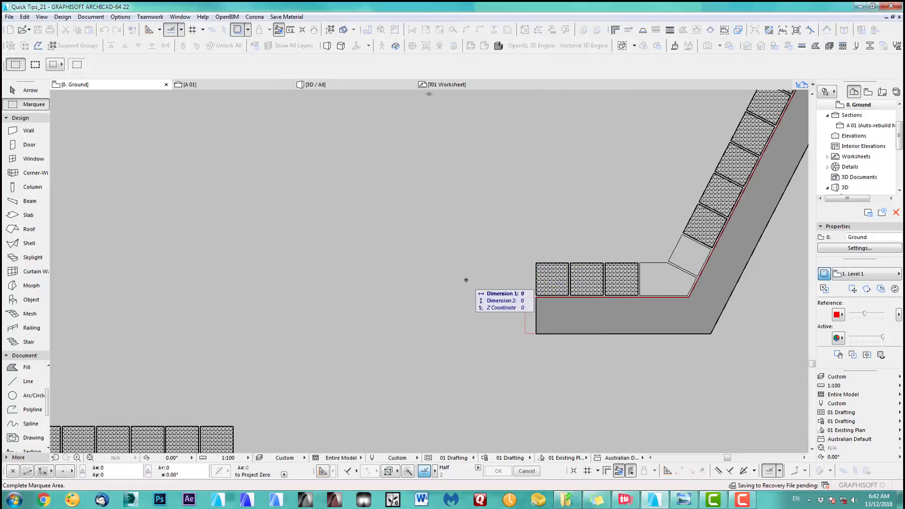
- Drag a copy of the complete nook, with walls, columns and corner slabs, straight up above the original
{"action": "scroll", "coordinate": [466, 281], "scroll_direction": "down", "scroll_amount": 5}
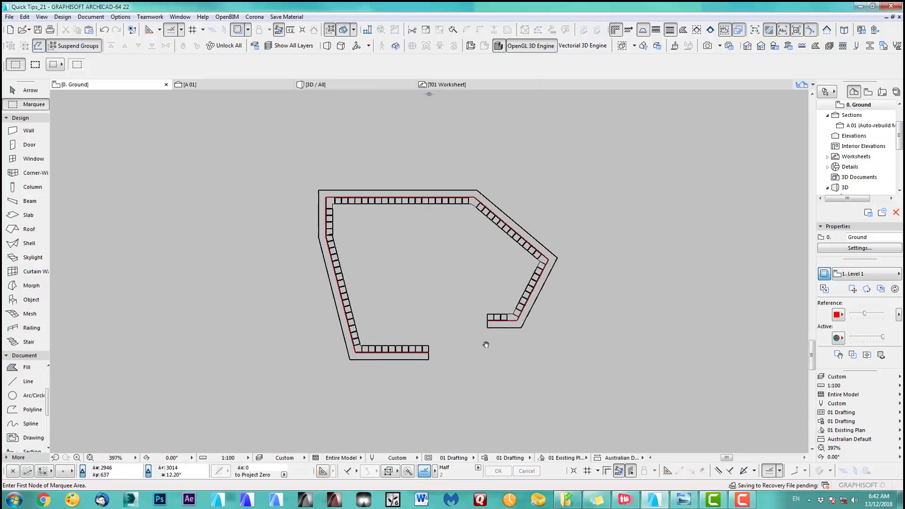
{"action": "key", "text": "F3"}
{"action": "left_click_drag", "start_coordinate": [576, 269], "coordinate": [542, 271]}
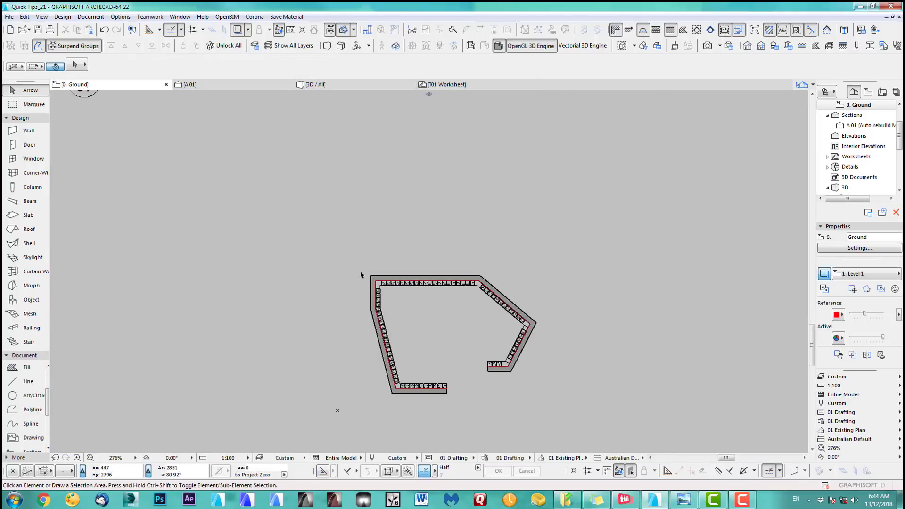
{"action": "left_click_drag", "start_coordinate": [337, 251], "coordinate": [551, 402]}
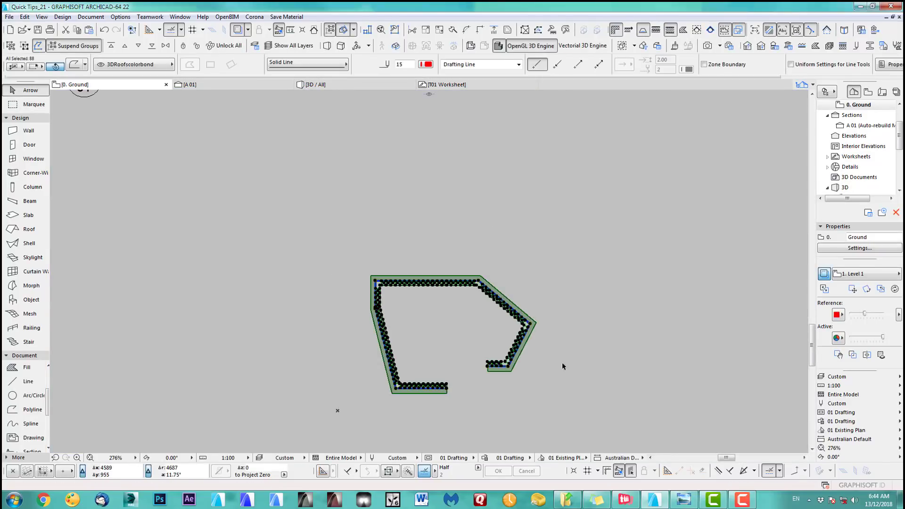
{"action": "key", "text": "ctrl+shift+d"}
{"action": "left_click", "coordinate": [516, 361]}
{"action": "middle_click_drag", "start_coordinate": [501, 258], "coordinate": [514, 372]}
{"action": "left_click", "coordinate": [528, 323]}
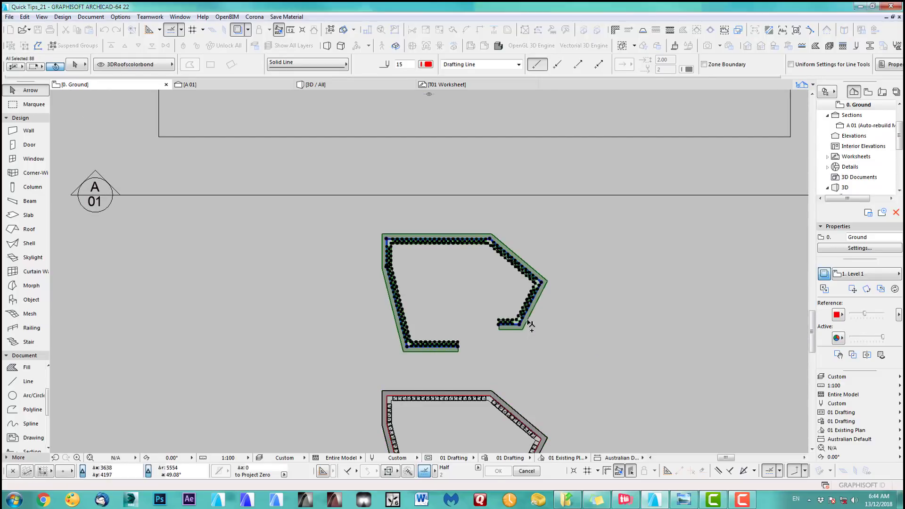
{"action": "left_click", "coordinate": [567, 327]}
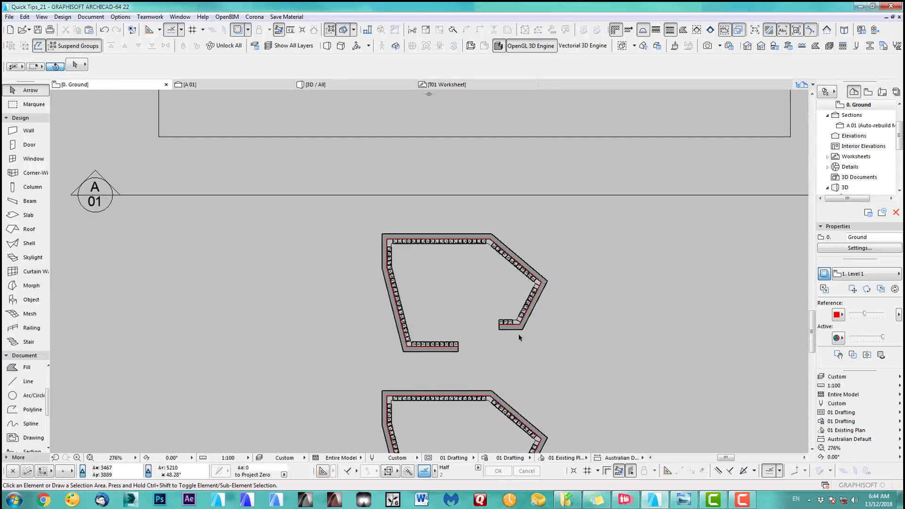
{"action": "scroll", "coordinate": [518, 336], "scroll_direction": "up", "scroll_amount": 2}
{"action": "left_click", "coordinate": [308, 188]}
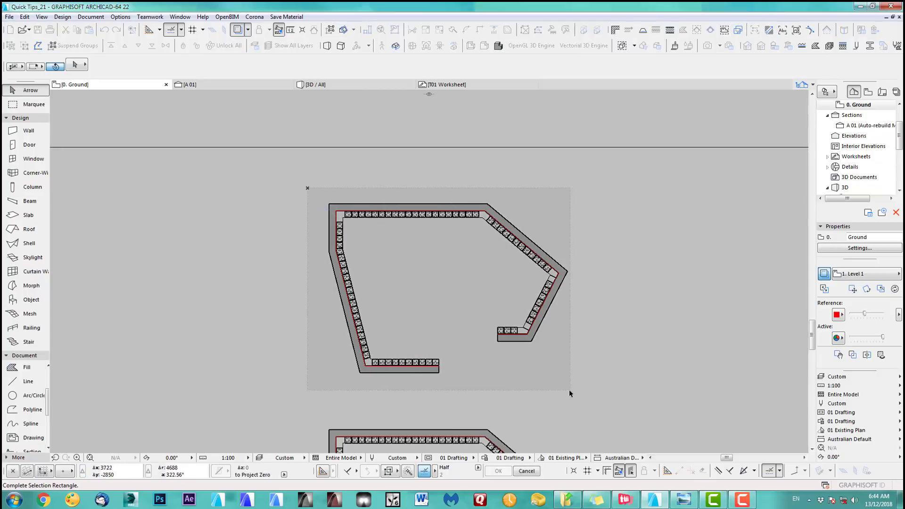
{"action": "left_click", "coordinate": [569, 389]}
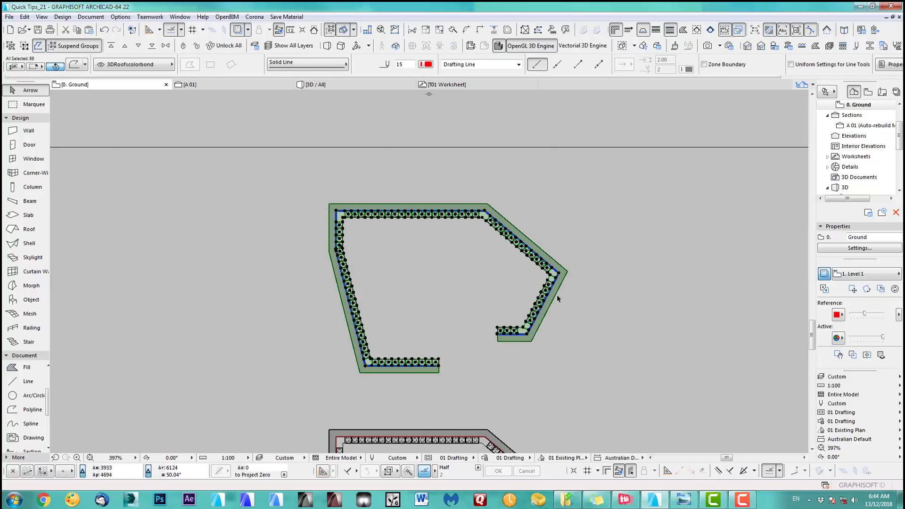
{"action": "right_click", "coordinate": [603, 289]}
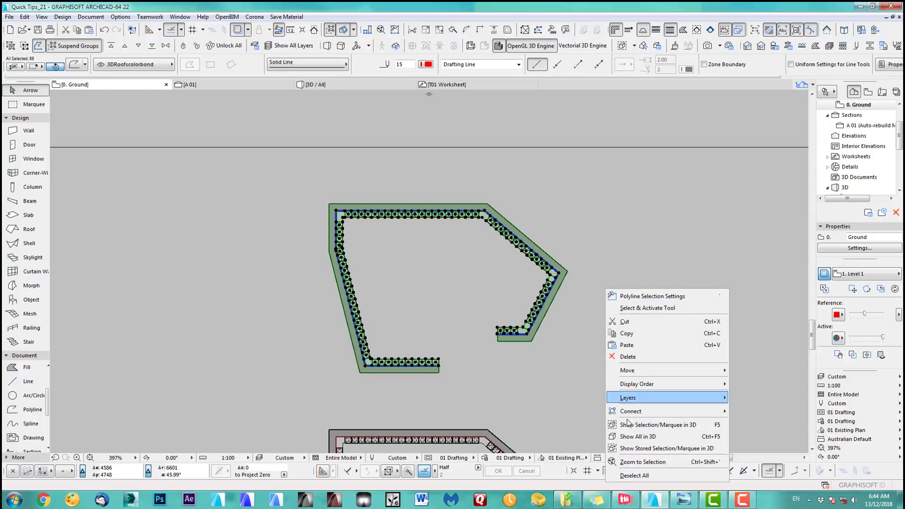
{"action": "left_click", "coordinate": [590, 243]}
{"action": "left_click", "coordinate": [587, 236]}
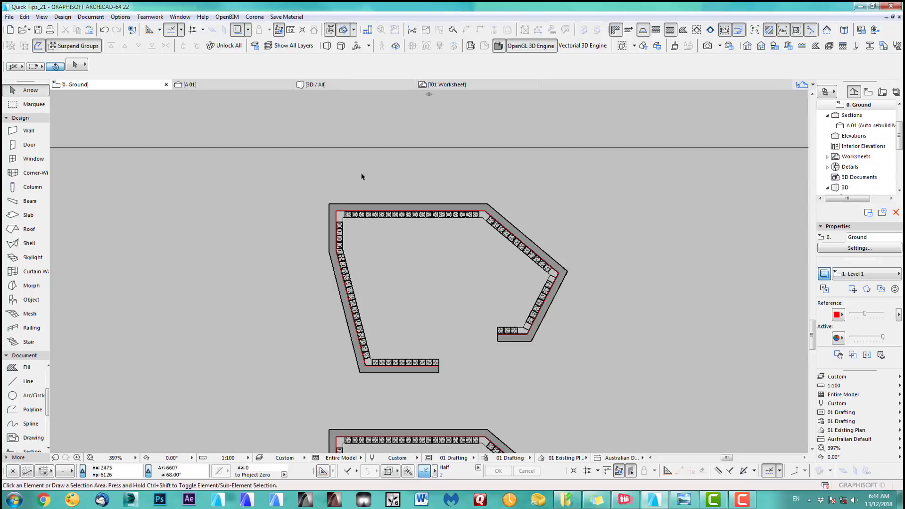
- Select all the walls of the upper nook copy and convert them to morphs
{"action": "left_click", "coordinate": [405, 206]}
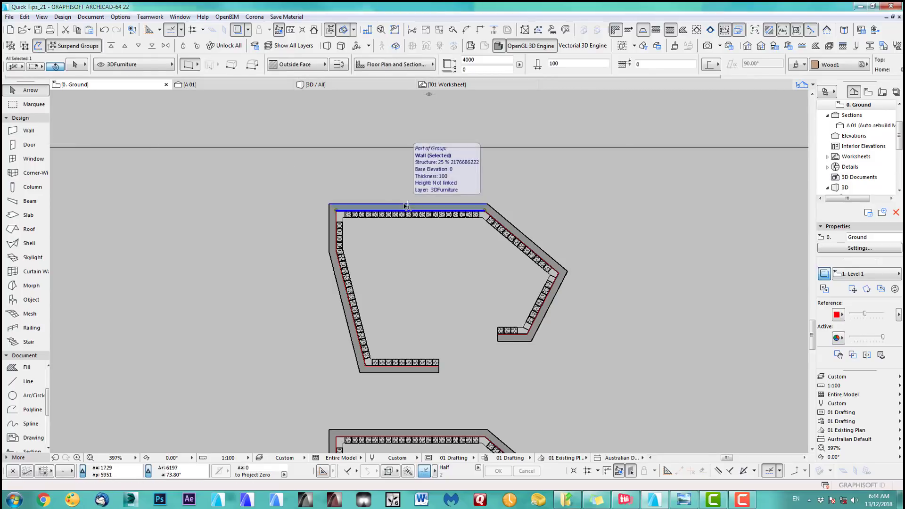
{"action": "right_click", "coordinate": [612, 235]}
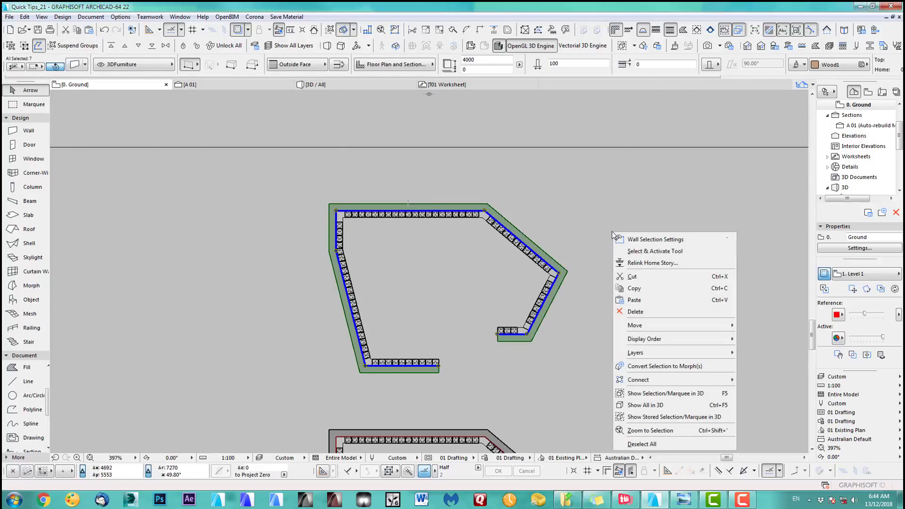
{"action": "left_click", "coordinate": [652, 367]}
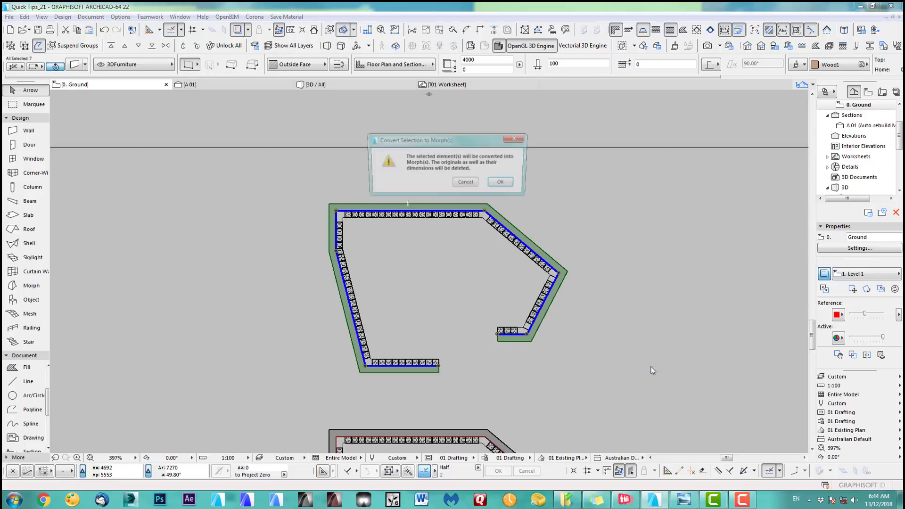
{"action": "left_click", "coordinate": [503, 183]}
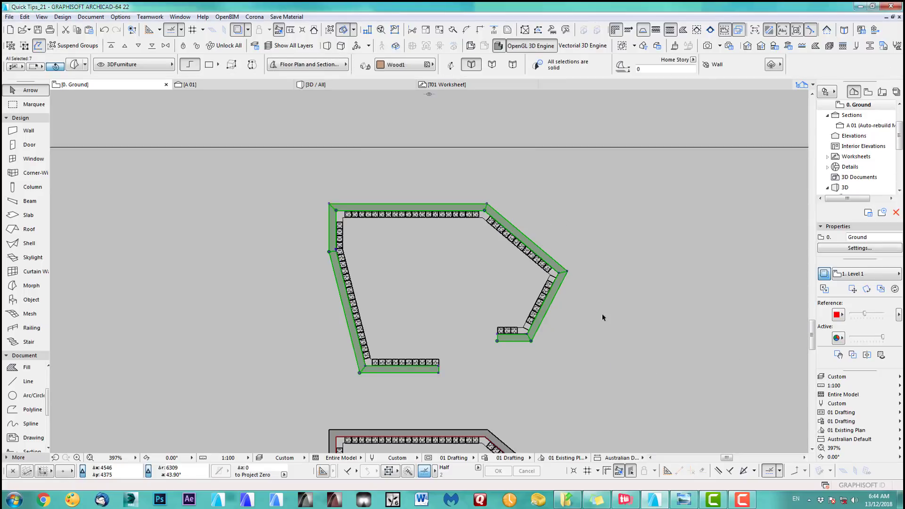
- Enclose the upper nook copy in a rectangular marquee and convert all columns inside it to morphs
{"action": "left_click", "coordinate": [22, 106]}
{"action": "left_click", "coordinate": [269, 178]}
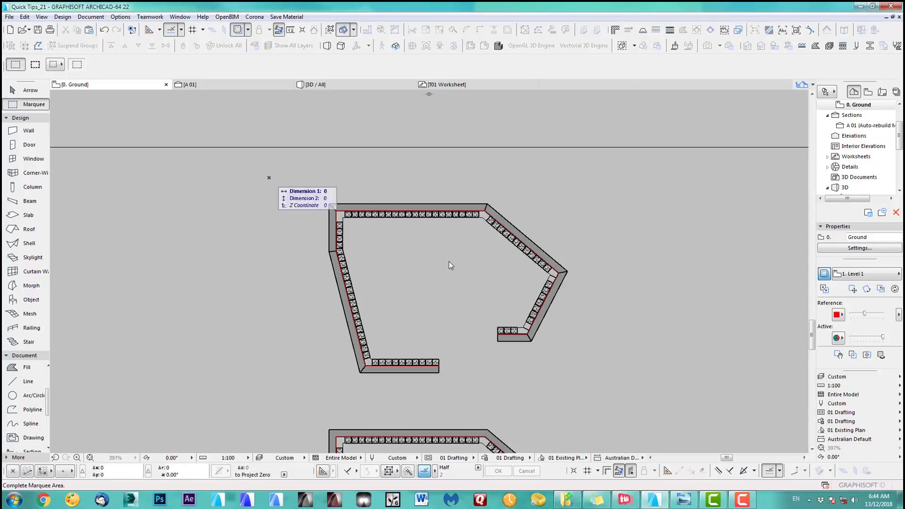
{"action": "left_click", "coordinate": [593, 403]}
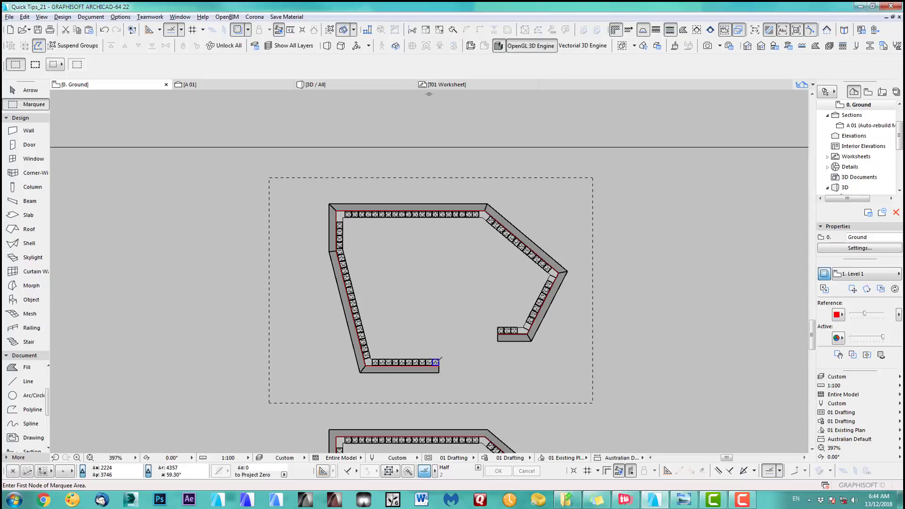
{"action": "left_click", "coordinate": [438, 360], "text": "alt"}
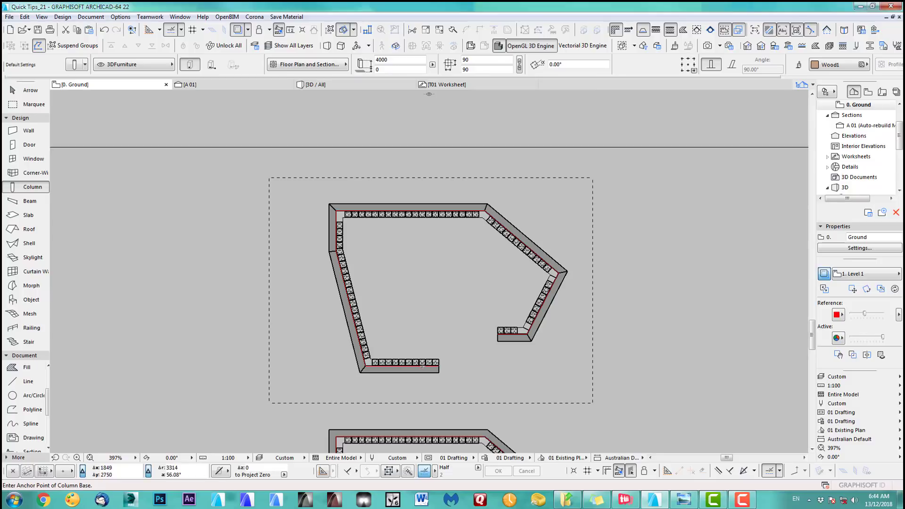
{"action": "key", "text": "ctrl+a"}
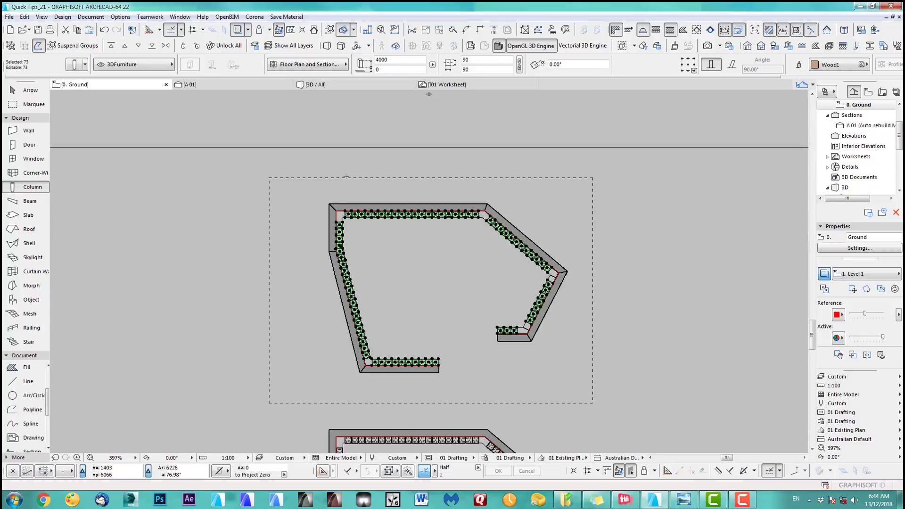
{"action": "right_click", "coordinate": [622, 252]}
{"action": "left_click", "coordinate": [660, 400]}
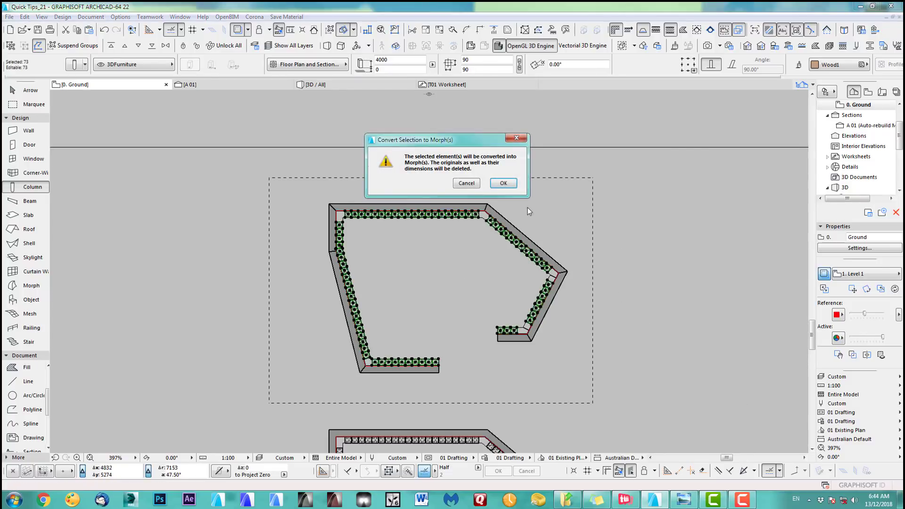
{"action": "left_click", "coordinate": [503, 184]}
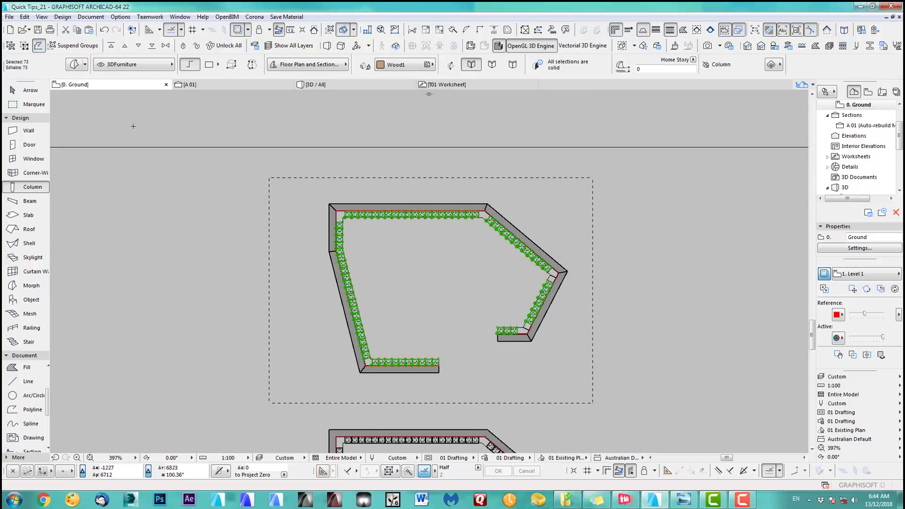
- Convert all corner slabs inside the marquee around the upper nook copy to morphs and remove the marquee
{"action": "left_click", "coordinate": [28, 215]}
{"action": "key", "text": "ctrl+a"}
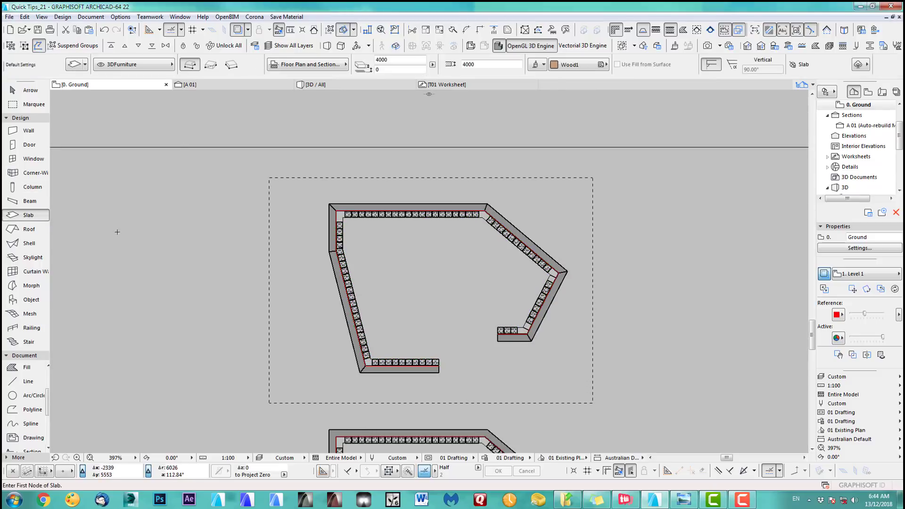
{"action": "right_click", "coordinate": [650, 277]}
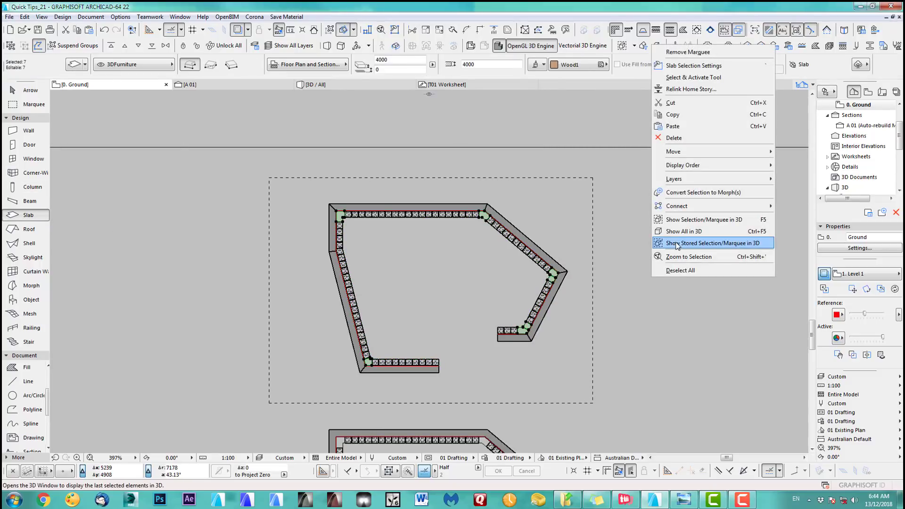
{"action": "left_click", "coordinate": [677, 191]}
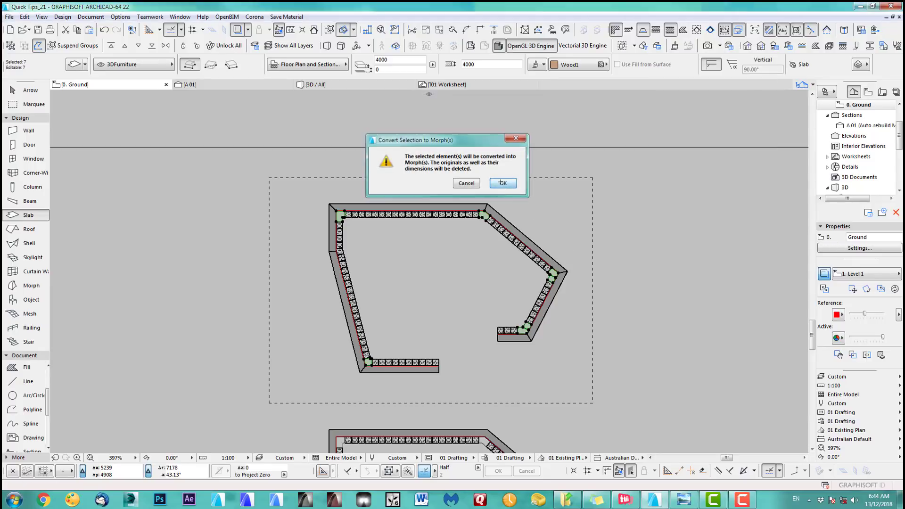
{"action": "left_click", "coordinate": [502, 183]}
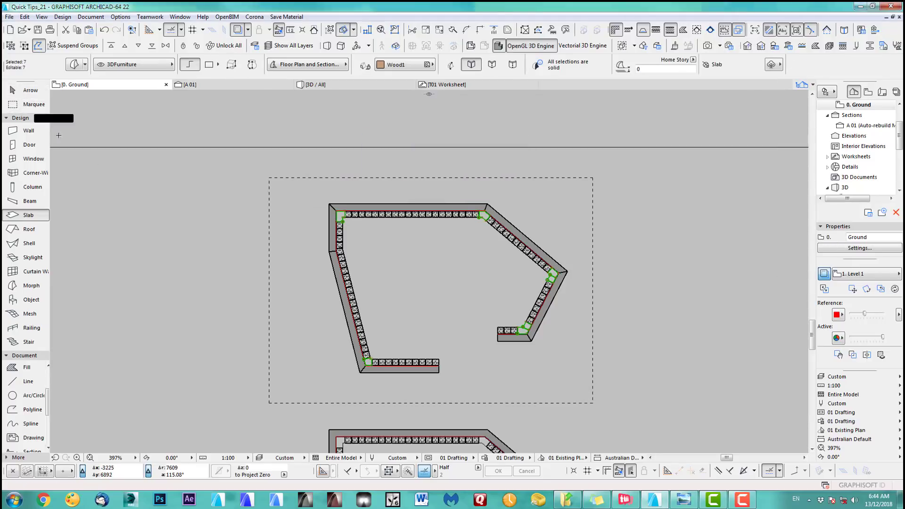
{"action": "left_click", "coordinate": [34, 104]}
{"action": "key", "text": "Escape"}
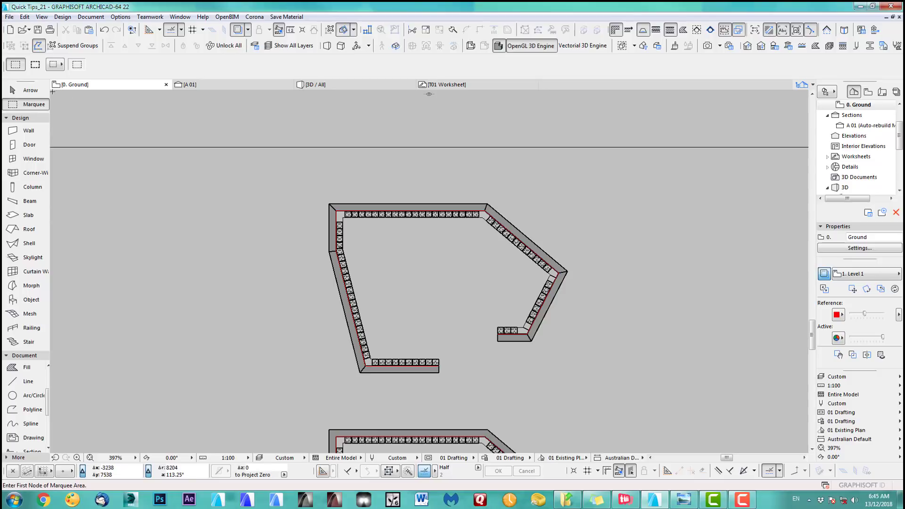
- Select all morphs of the upper nook copy and move them straight up into the large rectangular slab beyond section line A 01
{"action": "left_click", "coordinate": [30, 90]}
{"action": "left_click_drag", "start_coordinate": [279, 174], "coordinate": [598, 400]}
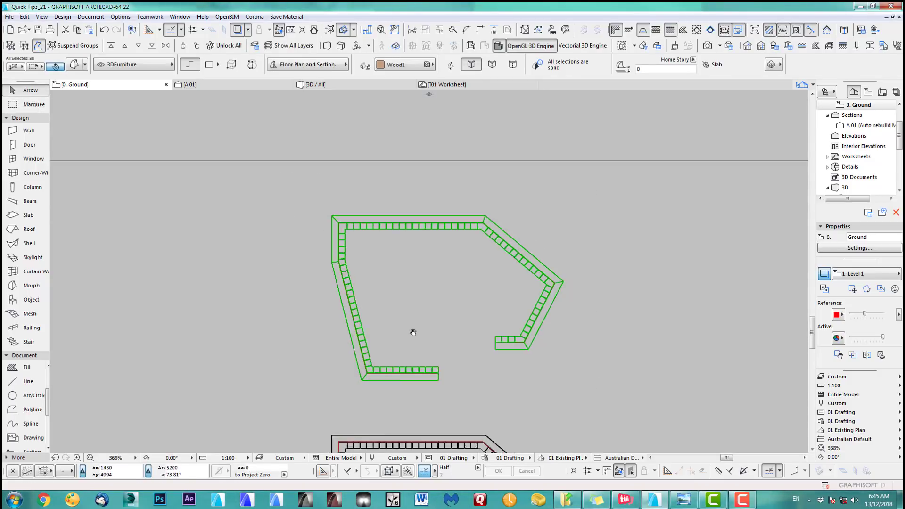
{"action": "scroll", "coordinate": [453, 378], "scroll_direction": "down", "scroll_amount": 3}
{"action": "key", "text": "ctrl+d"}
{"action": "left_click", "coordinate": [431, 386]}
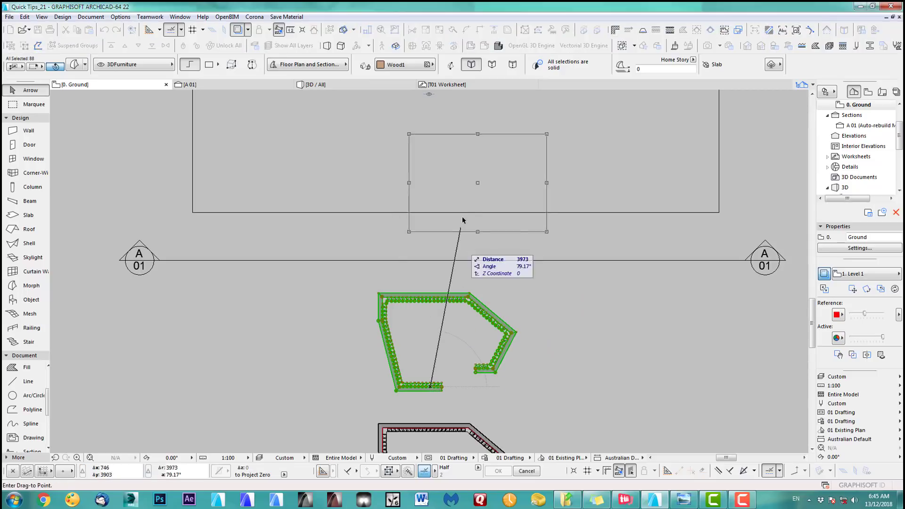
{"action": "middle_click_drag", "start_coordinate": [445, 156], "coordinate": [434, 287]}
{"action": "left_click", "coordinate": [432, 270]}
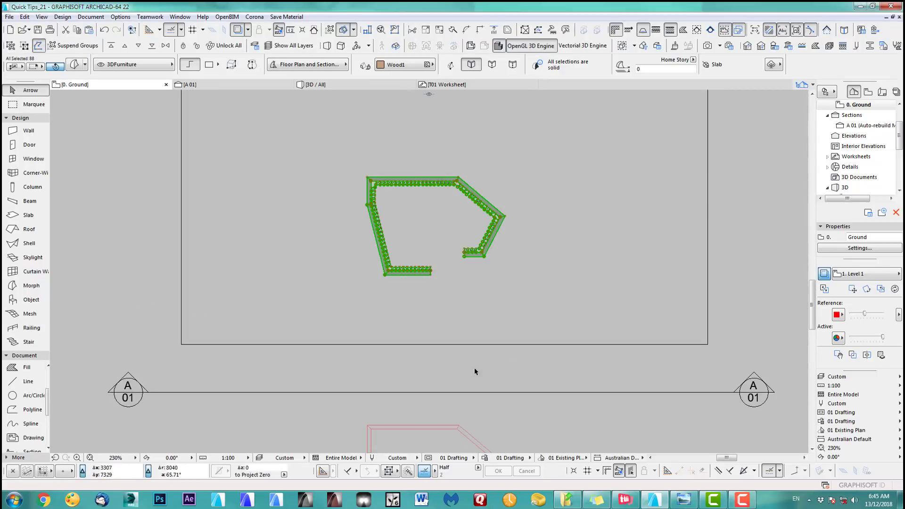
{"action": "key", "text": "Escape"}
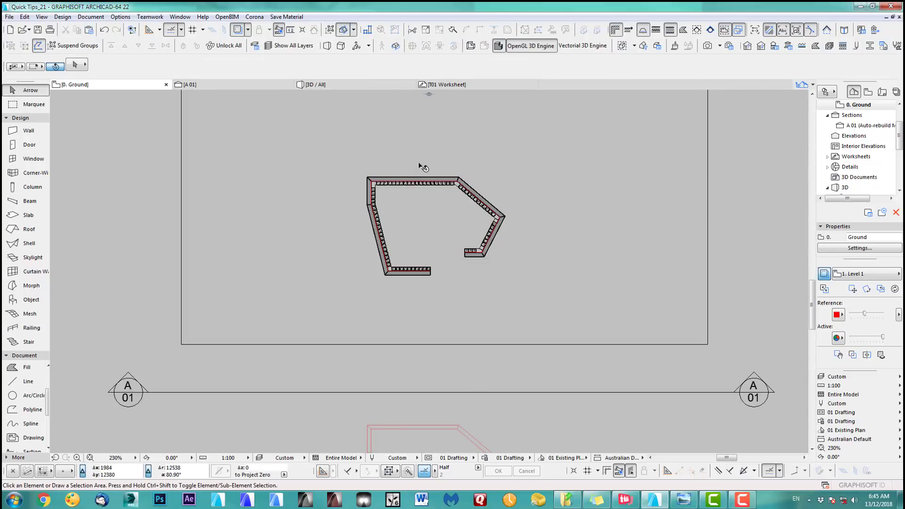
- Check the nook in section A 01, then rotate all its morphs a quarter turn counterclockwise in the floor plan
{"action": "left_click", "coordinate": [233, 85]}
{"action": "middle_click_drag", "start_coordinate": [458, 251], "coordinate": [442, 224]}
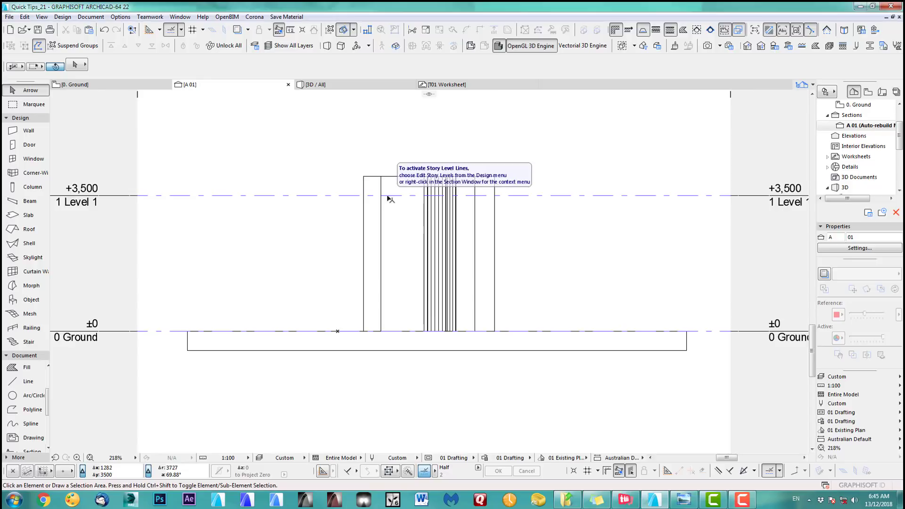
{"action": "key", "text": "F2"}
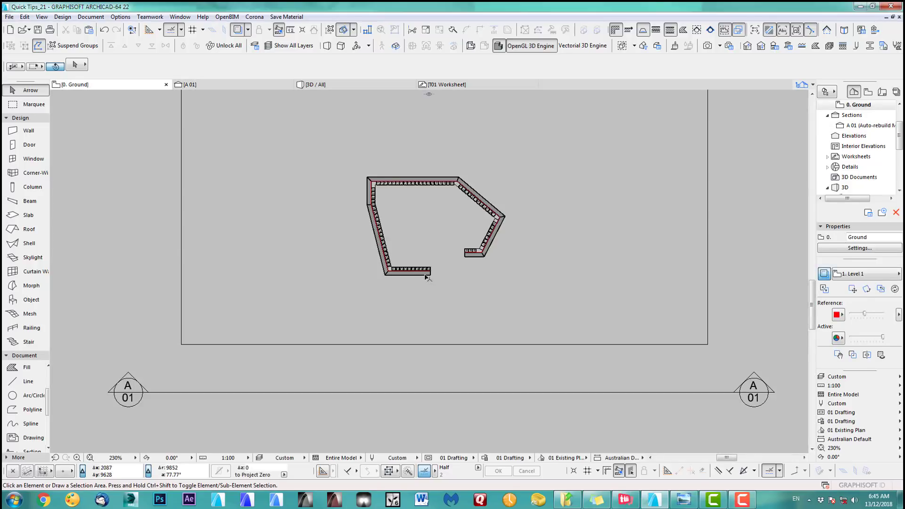
{"action": "left_click", "coordinate": [426, 275]}
{"action": "key", "text": "ctrl+e"}
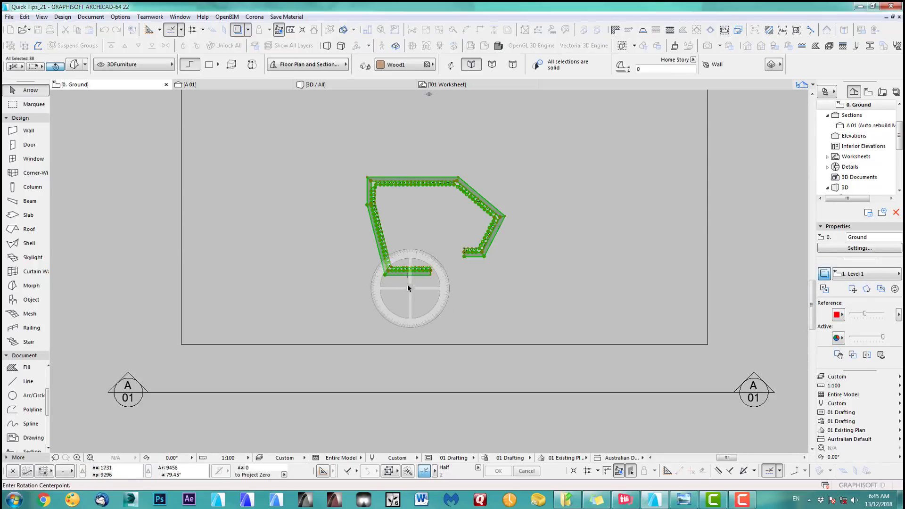
{"action": "left_click", "coordinate": [397, 291]}
{"action": "left_click", "coordinate": [474, 291]}
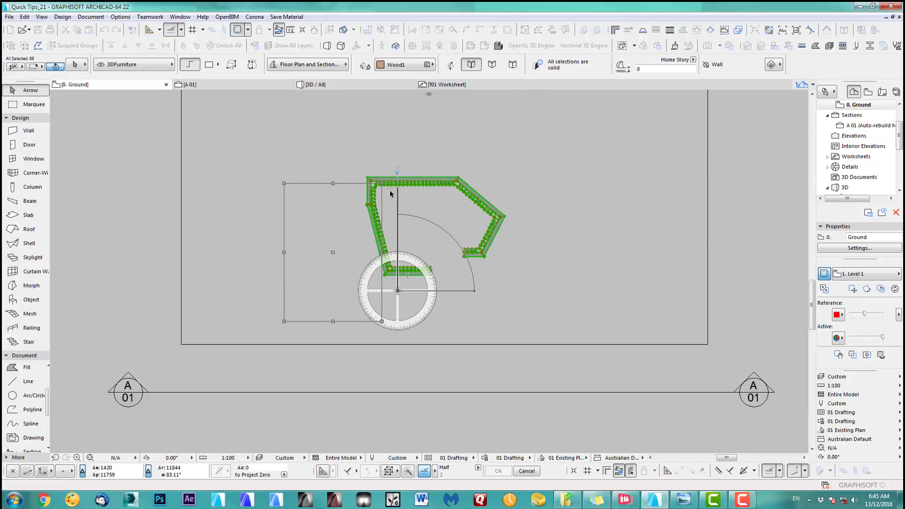
{"action": "left_click", "coordinate": [394, 195]}
{"action": "middle_click_drag", "start_coordinate": [355, 129], "coordinate": [400, 132]}
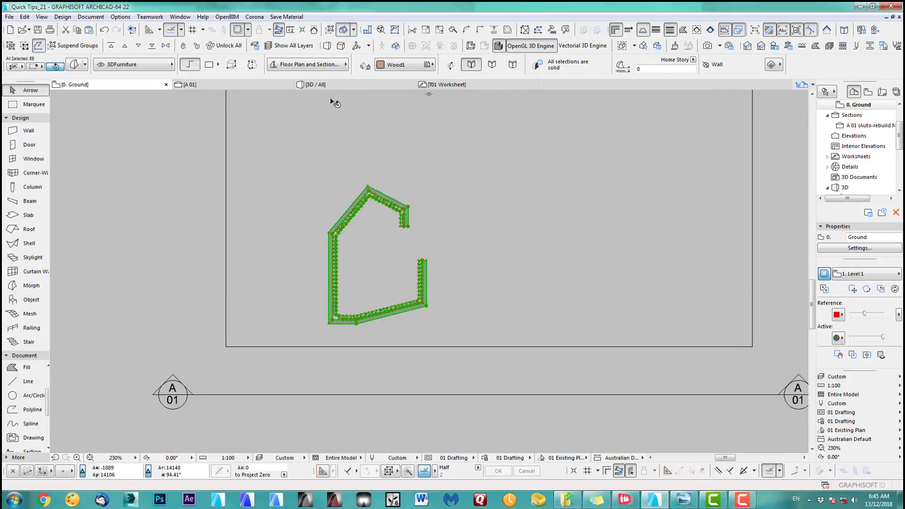
- In section A 01, rotate the nook morphs -90° about their lower-right corner at ground level so the nook lies on its side
{"action": "left_click", "coordinate": [251, 84]}
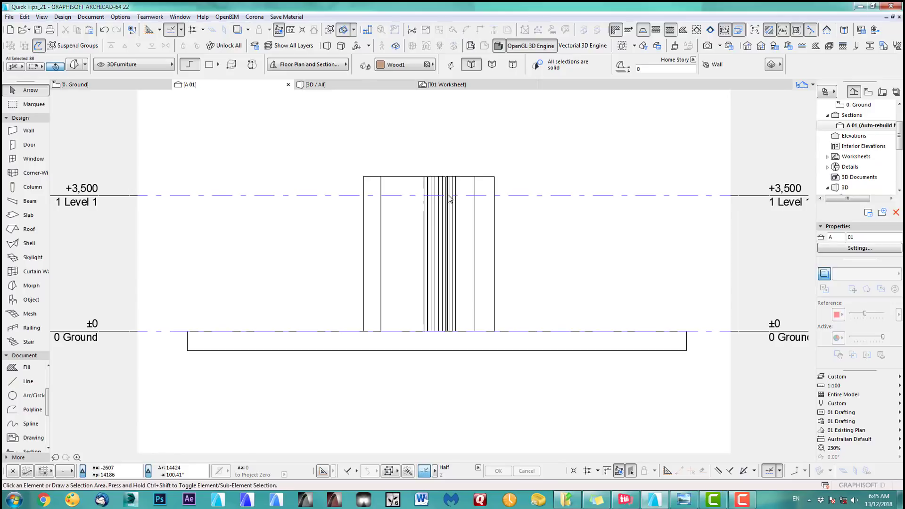
{"action": "left_click", "coordinate": [375, 180]}
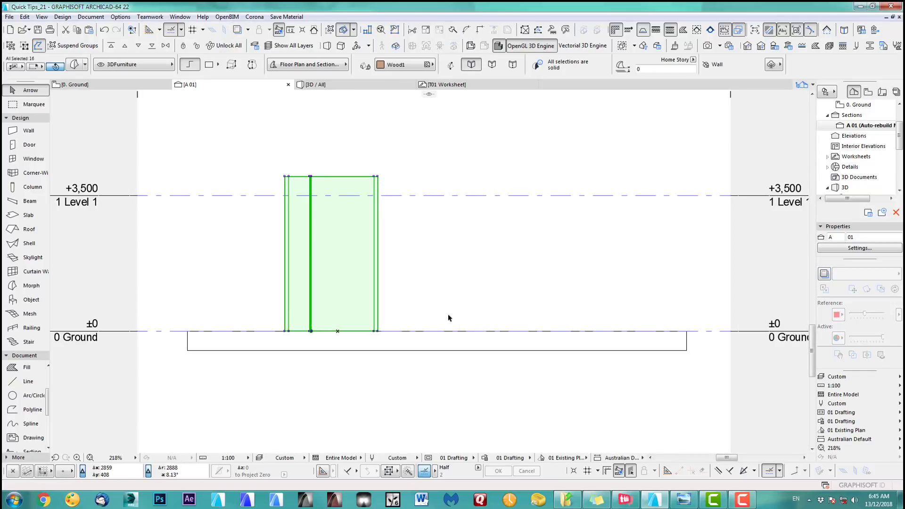
{"action": "key", "text": "ctrl+d"}
{"action": "middle_click_drag", "start_coordinate": [407, 310], "coordinate": [414, 305]}
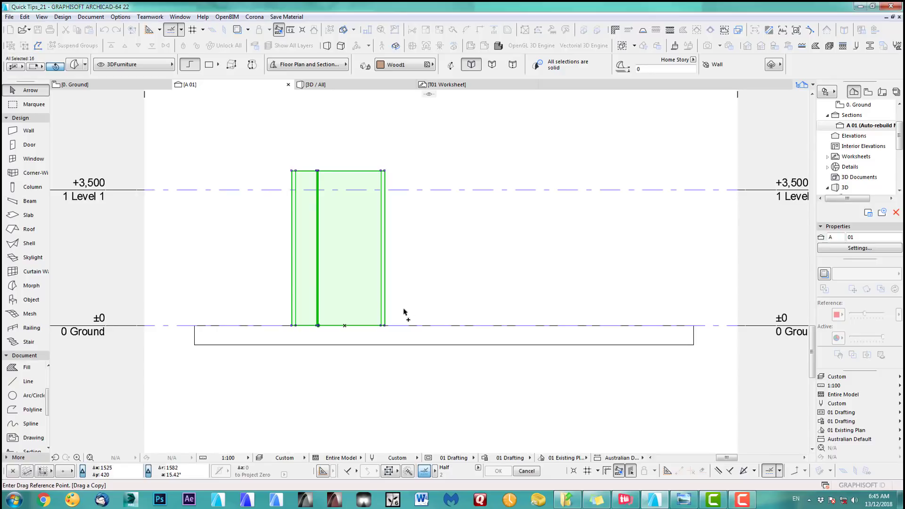
{"action": "key", "text": "Escape"}
{"action": "key", "text": "ctrl+e"}
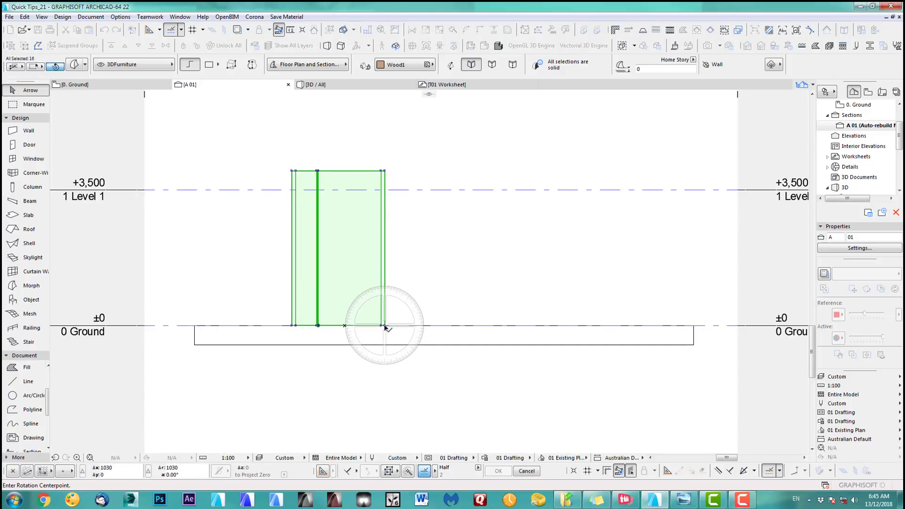
{"action": "left_click", "coordinate": [384, 325]}
{"action": "left_click", "coordinate": [385, 222]}
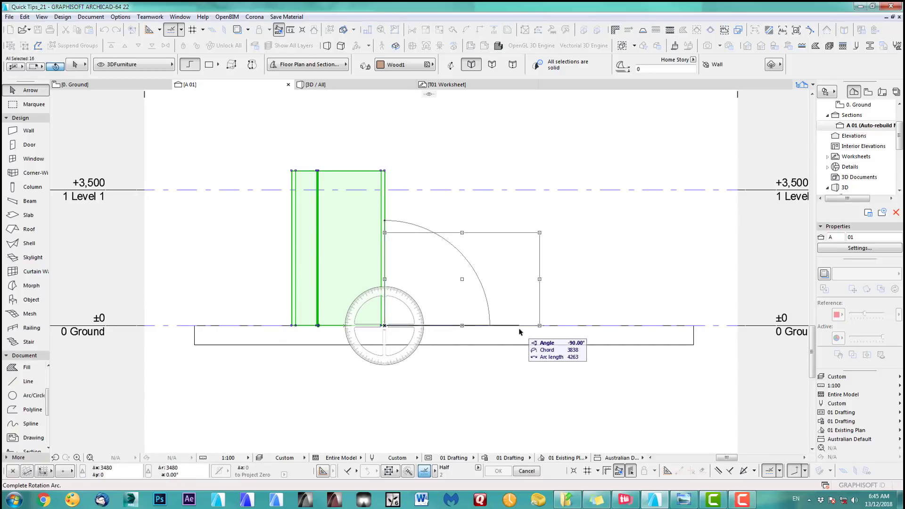
{"action": "left_click", "coordinate": [515, 325]}
{"action": "middle_click_drag", "start_coordinate": [523, 404], "coordinate": [516, 409]}
- Rotate the tipped-over nook a quarter turn clockwise in the floor plan and move it to the middle of the rectangular slab
{"action": "key", "text": "F2"}
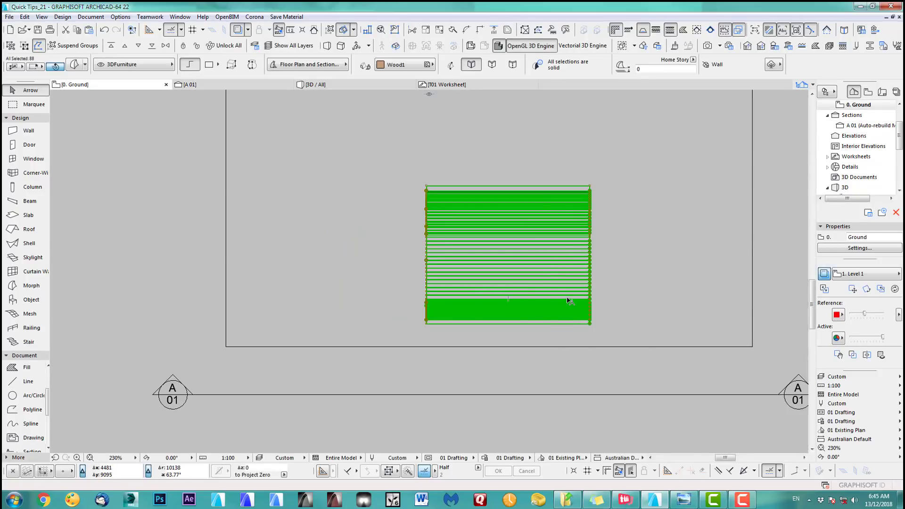
{"action": "key", "text": "ctrl+e"}
{"action": "left_click", "coordinate": [541, 296]}
{"action": "left_click", "coordinate": [472, 297]}
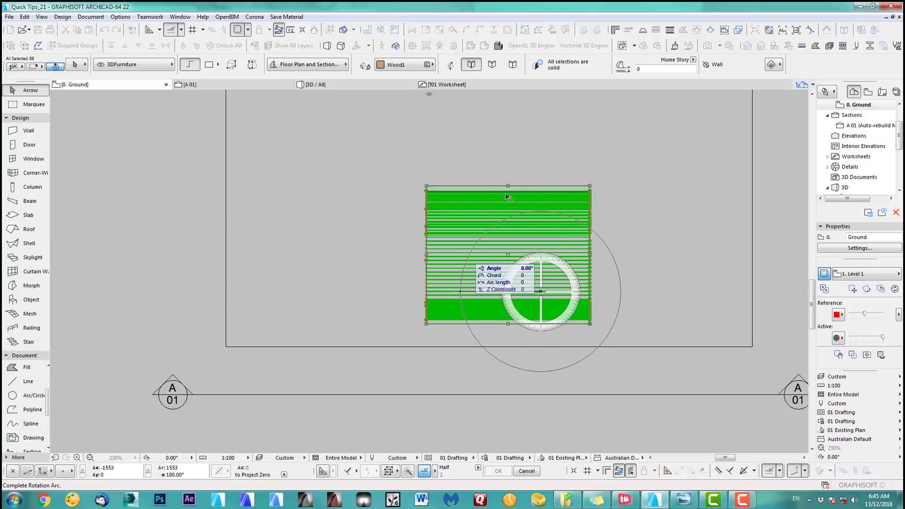
{"action": "left_click", "coordinate": [526, 163]}
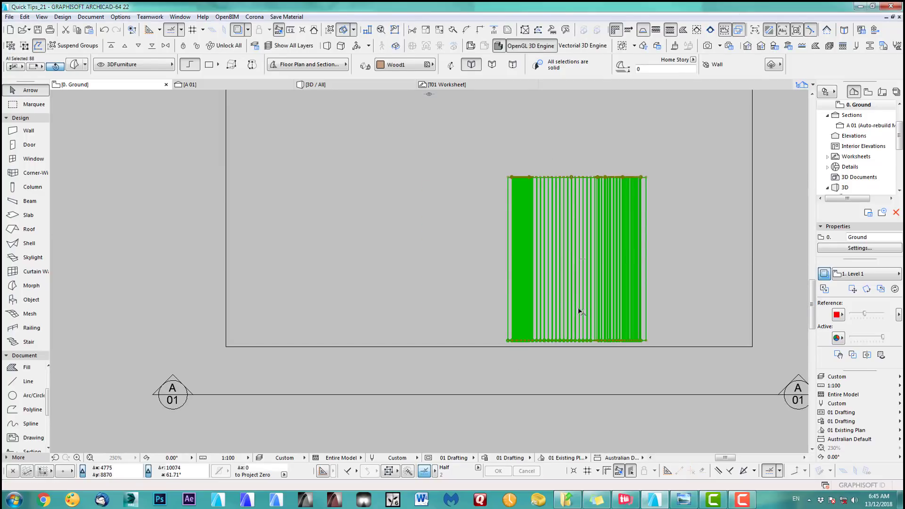
{"action": "left_click_drag", "start_coordinate": [580, 311], "coordinate": [489, 248]}
{"action": "left_click", "coordinate": [205, 93]}
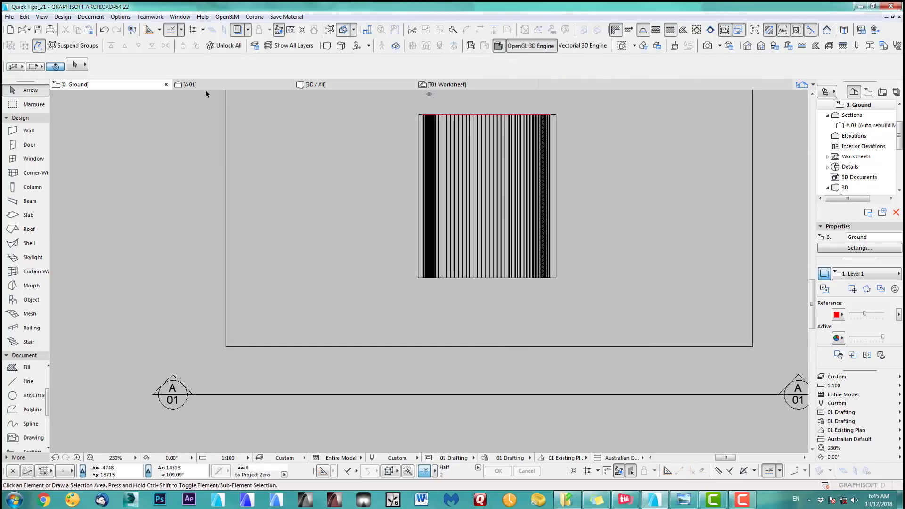
- Raise the whole nook vertically in section A 01 so its lowest wall sits clear above the ground slab
{"action": "scroll", "coordinate": [390, 299], "scroll_direction": "down", "scroll_amount": 3}
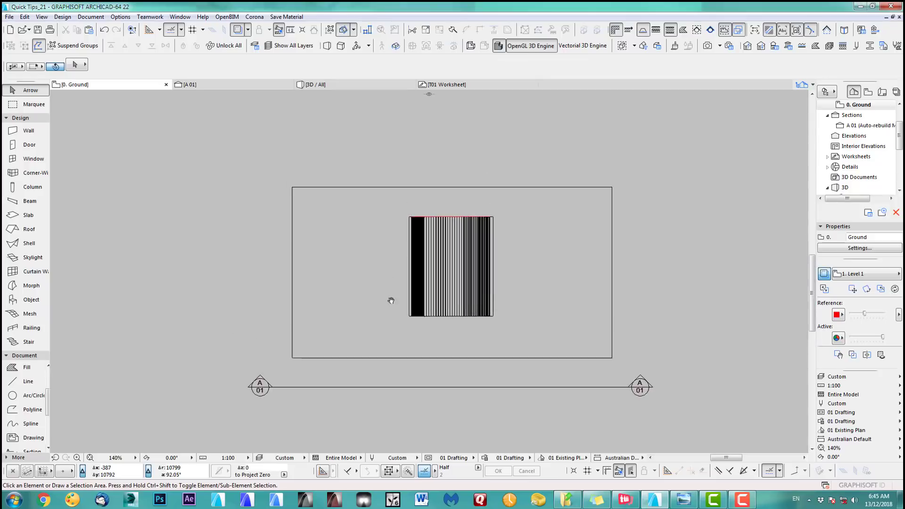
{"action": "left_click", "coordinate": [205, 84]}
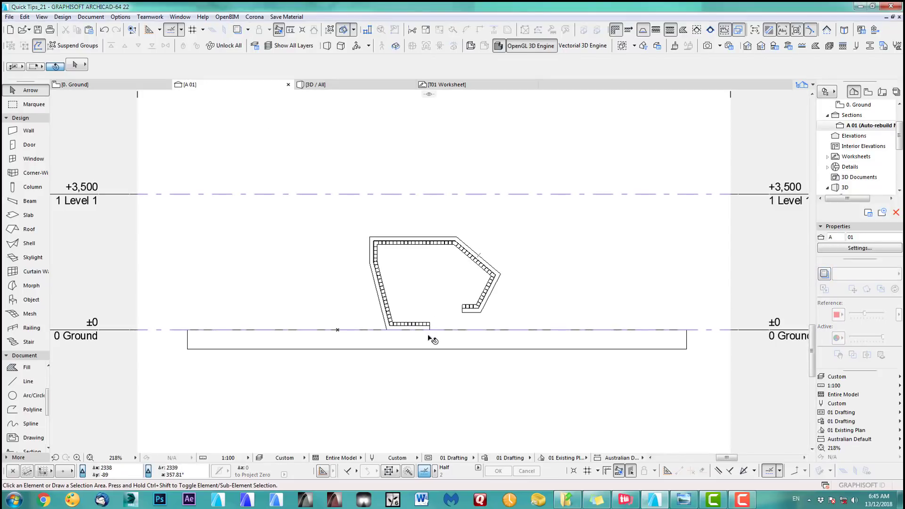
{"action": "scroll", "coordinate": [429, 335], "scroll_direction": "up", "scroll_amount": 5}
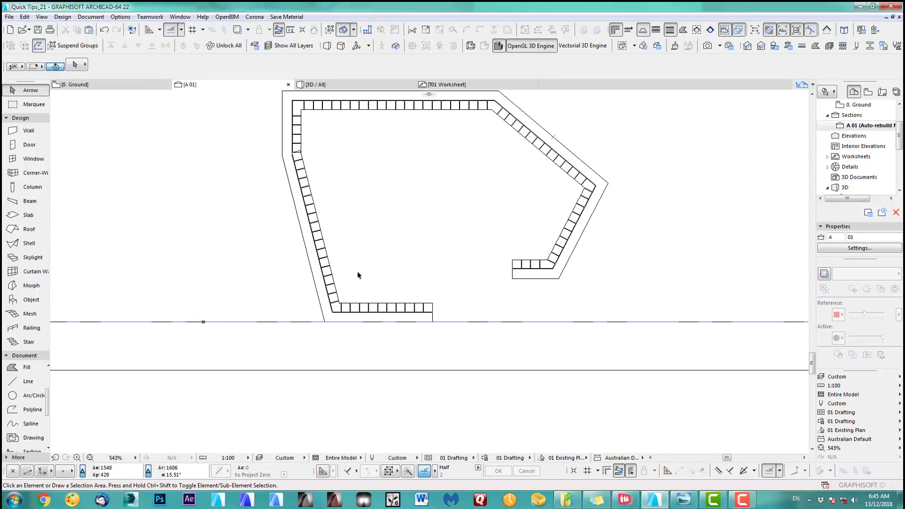
{"action": "scroll", "coordinate": [450, 297], "scroll_direction": "down", "scroll_amount": 2}
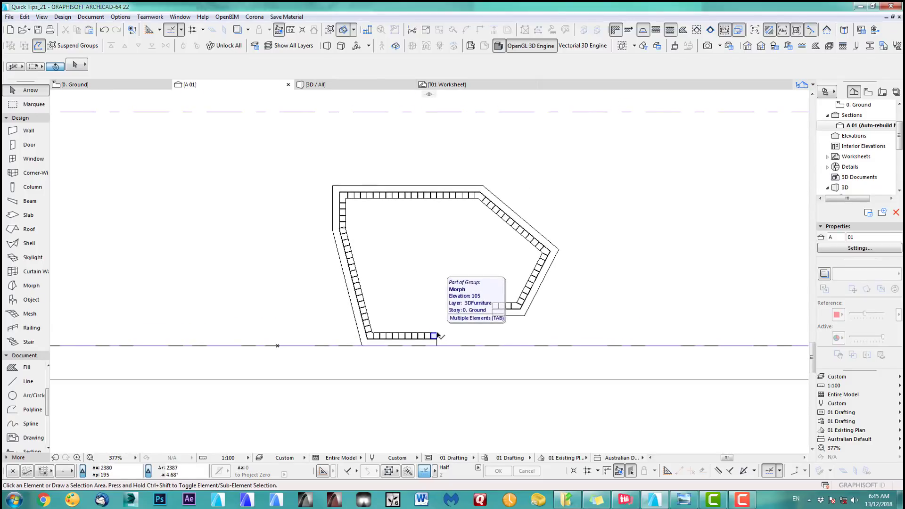
{"action": "left_click", "coordinate": [438, 335]}
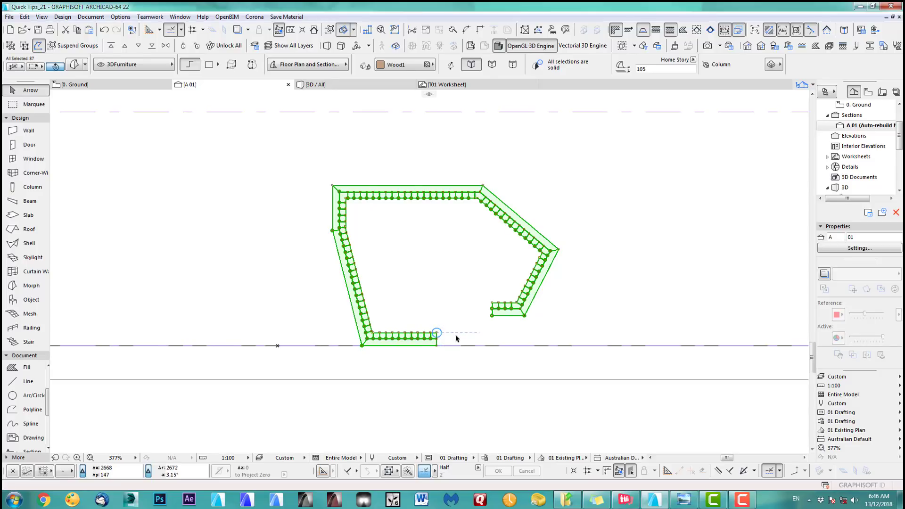
{"action": "key", "text": "ctrl+d"}
{"action": "left_click", "coordinate": [456, 340]}
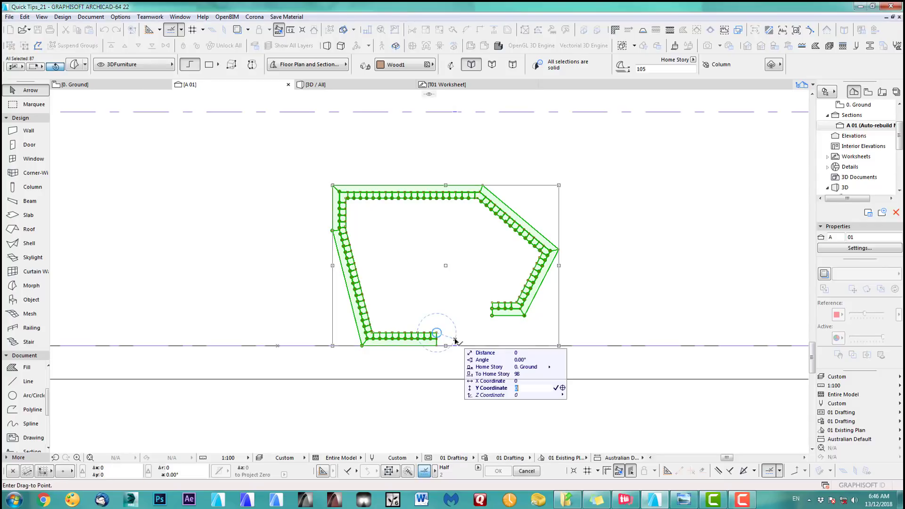
{"action": "key", "text": "Return"}
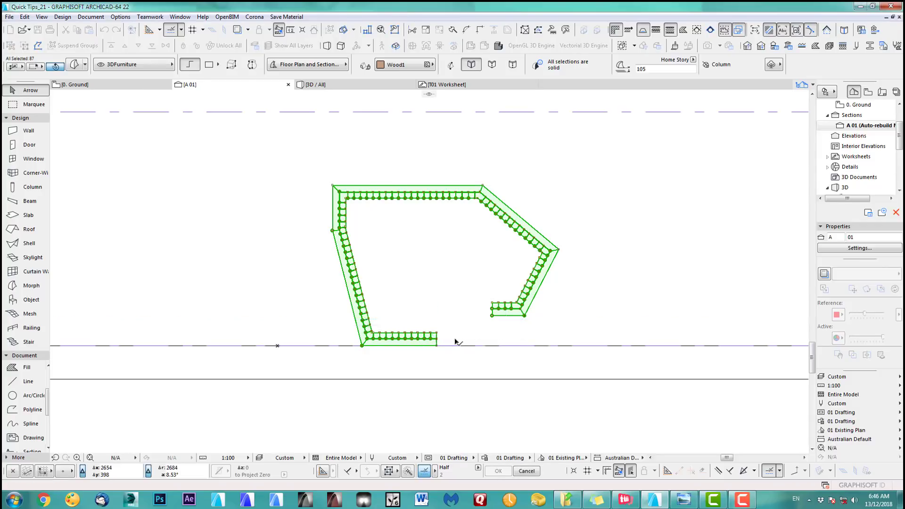
{"action": "left_click", "coordinate": [420, 299]}
{"action": "scroll", "coordinate": [416, 307], "scroll_direction": "down", "scroll_amount": 4}
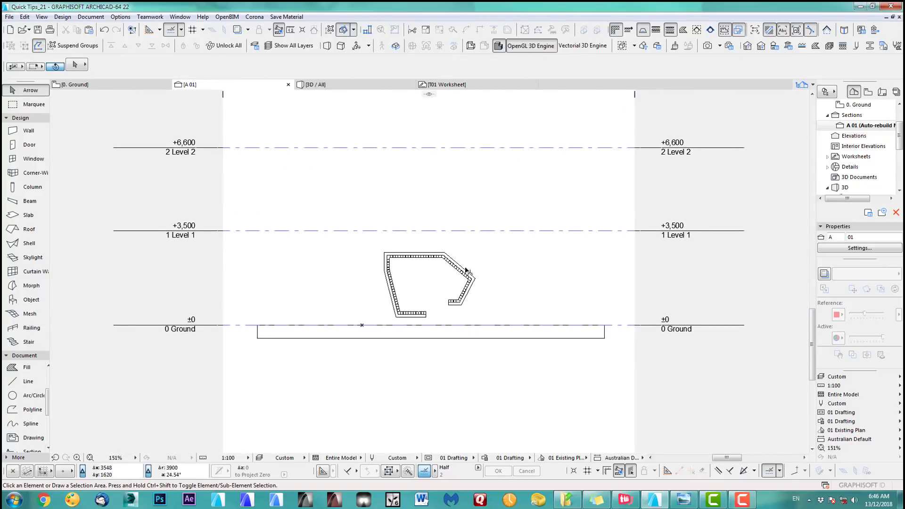
- Enclose the rectangular slab and the tipped-over nook in a floor plan marquee and show only its contents in 3D
{"action": "key", "text": "F2"}
{"action": "key", "text": "F3"}
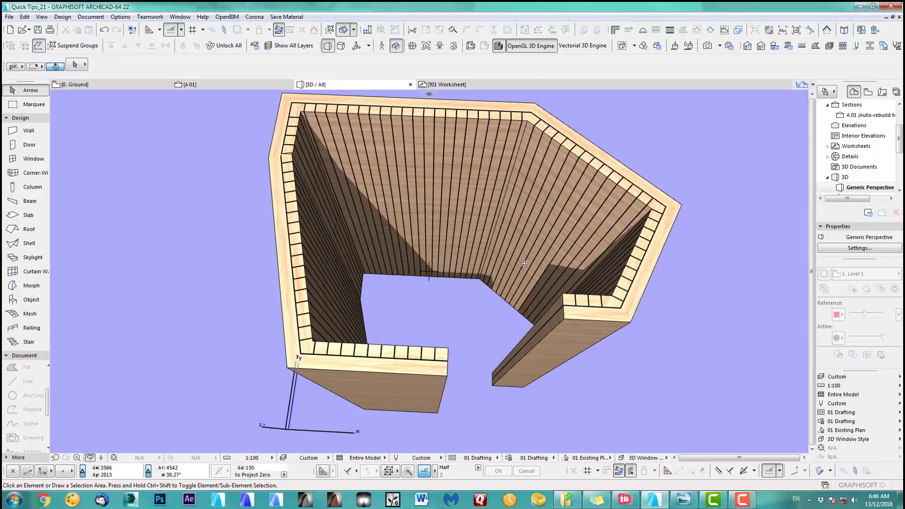
{"action": "key", "text": "F2"}
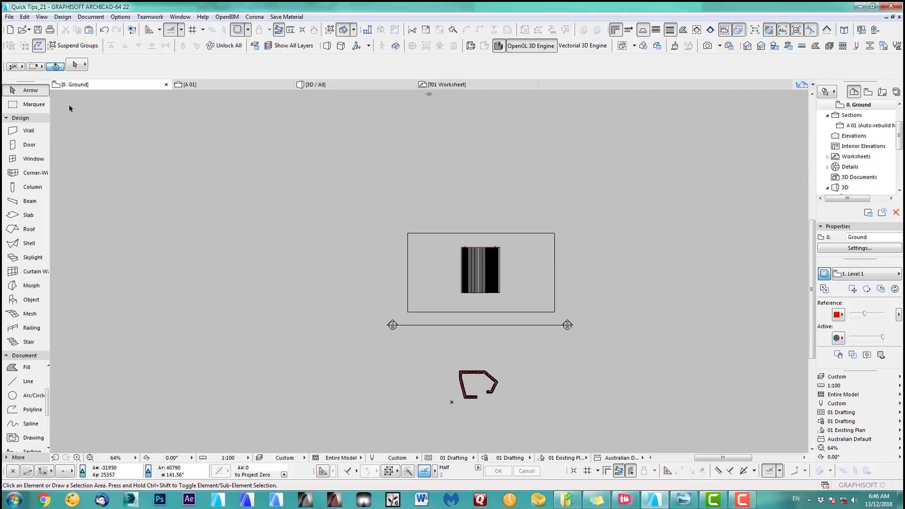
{"action": "key", "text": "m"}
{"action": "left_click", "coordinate": [384, 207]}
{"action": "left_click", "coordinate": [565, 319]}
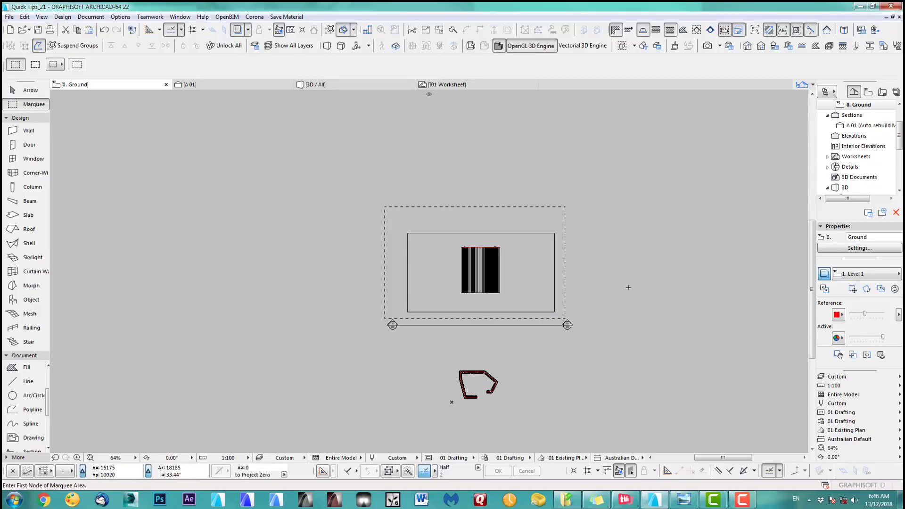
{"action": "key", "text": "F5"}
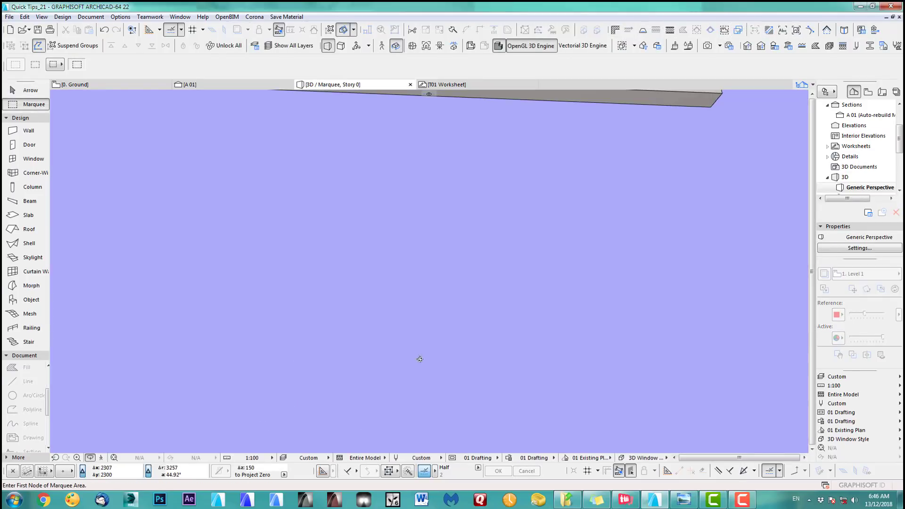
- Examine the tipped-over nook above the ground slab from overhead, frontal and low side angles in 3D
{"action": "left_click", "coordinate": [413, 314]}
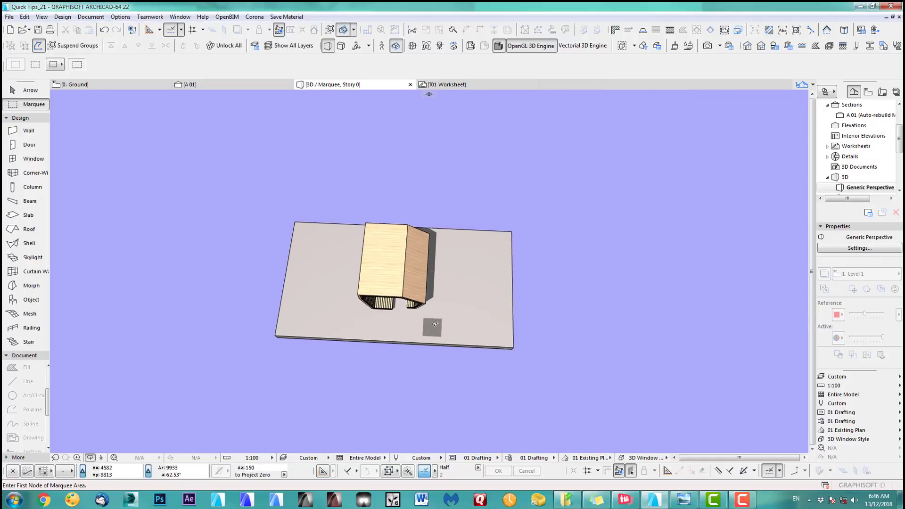
{"action": "left_click", "coordinate": [431, 328]}
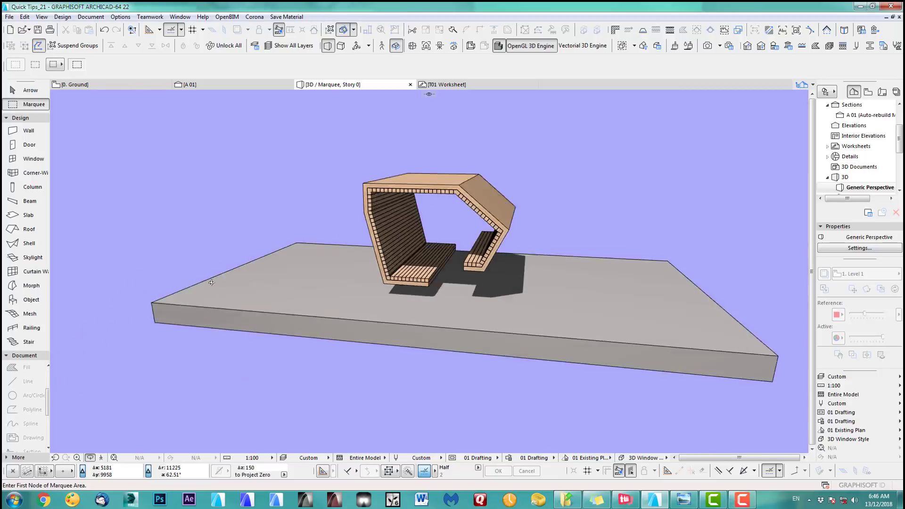
{"action": "middle_click_drag", "start_coordinate": [574, 329], "coordinate": [509, 284], "text": "shift"}
{"action": "scroll", "coordinate": [423, 269], "scroll_direction": "up", "scroll_amount": 2}
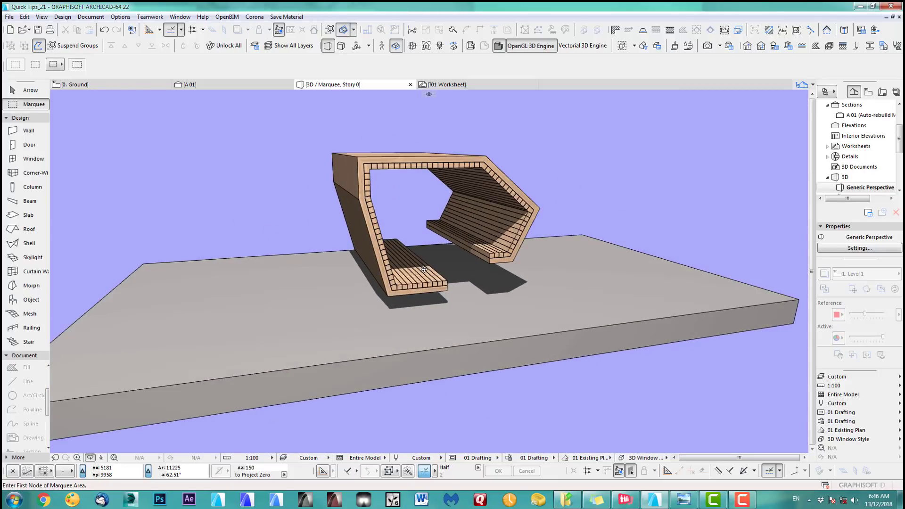
{"action": "middle_click_drag", "start_coordinate": [423, 269], "coordinate": [441, 296]}
- Configure the default wall with C_Concrete surfaces, the 3DWallsExt layer and a thickness of 6000
{"action": "key", "text": "F2"}
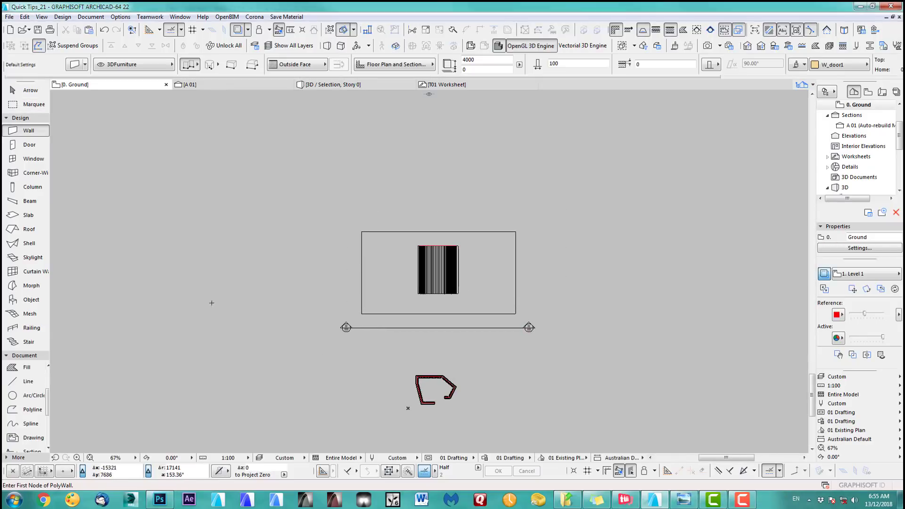
{"action": "double_click", "coordinate": [34, 131]}
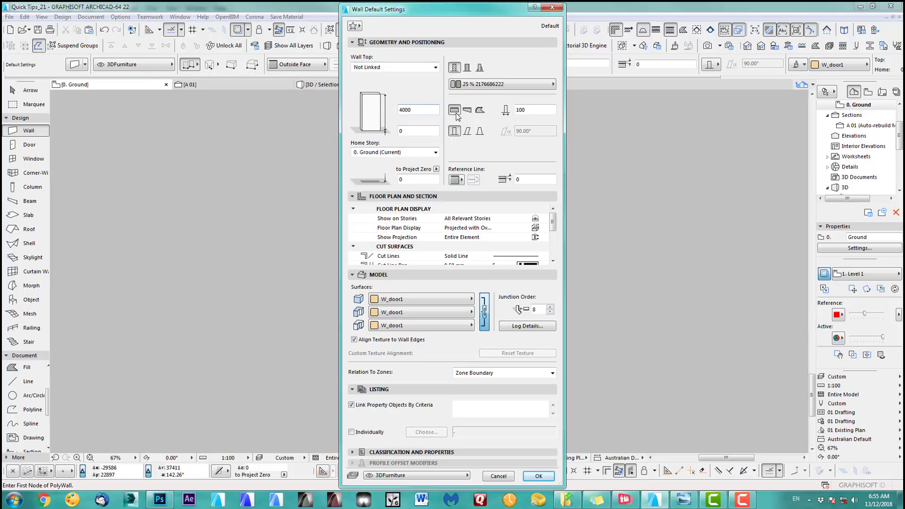
{"action": "left_click", "coordinate": [431, 301]}
{"action": "left_click", "coordinate": [499, 164]}
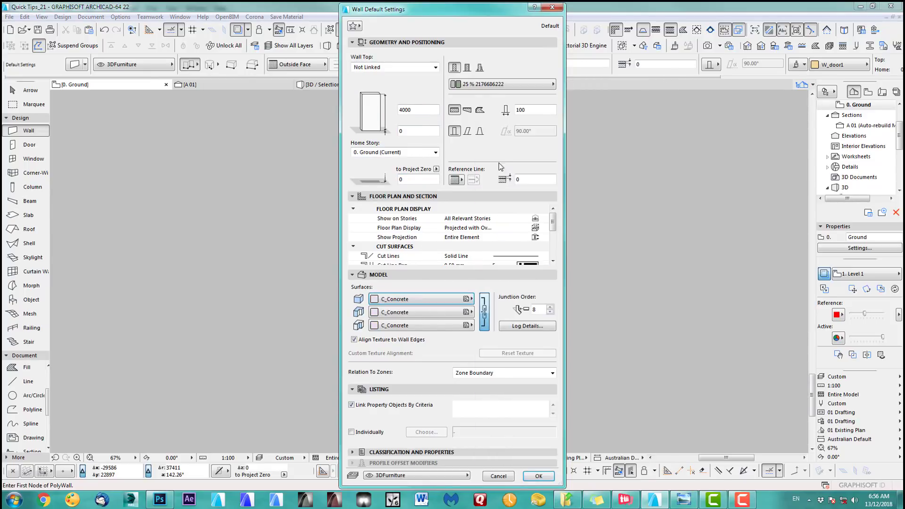
{"action": "left_click", "coordinate": [418, 476]}
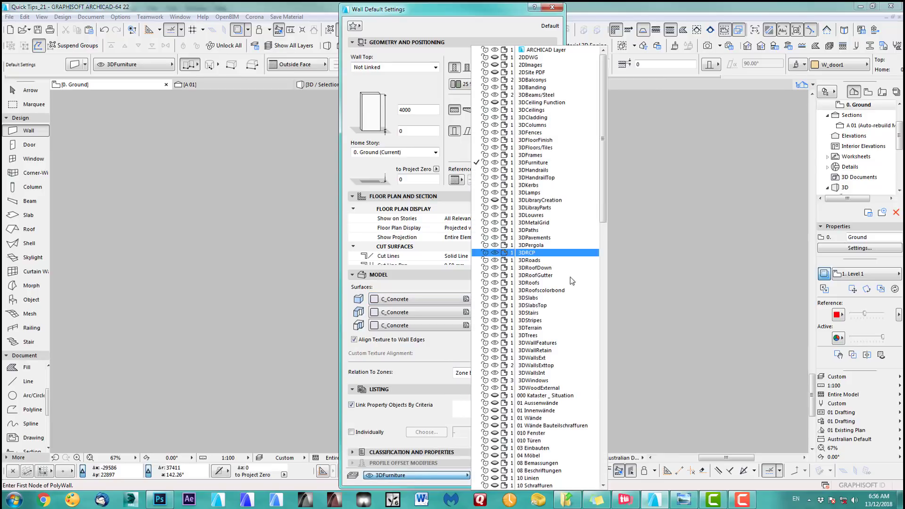
{"action": "left_click", "coordinate": [535, 359]}
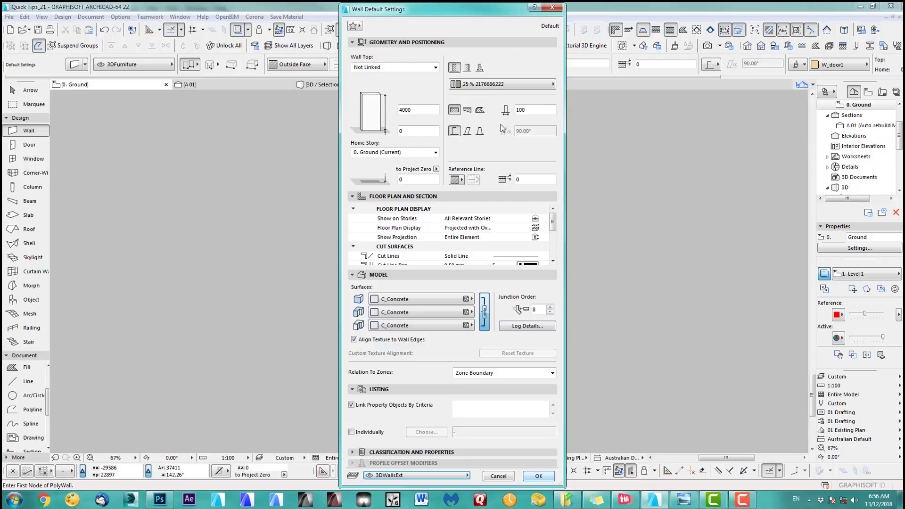
{"action": "double_click", "coordinate": [539, 110]}
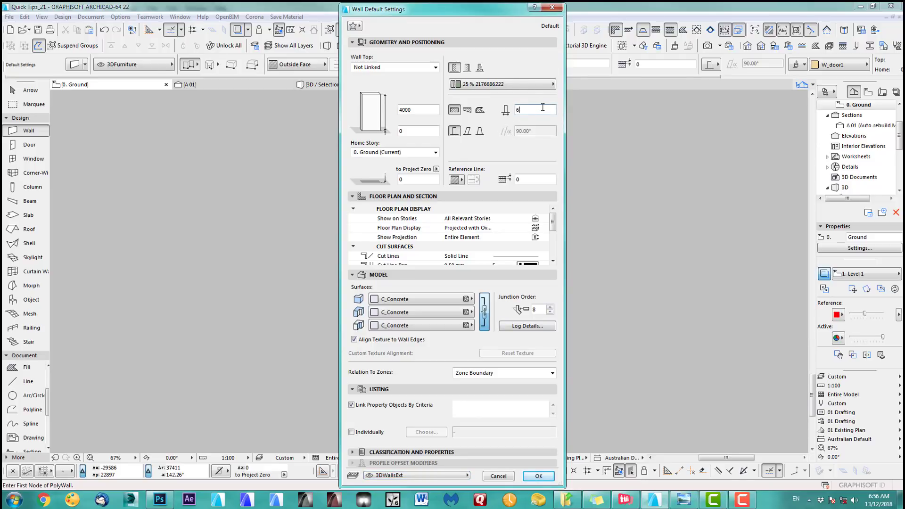
{"action": "left_click", "coordinate": [535, 477]}
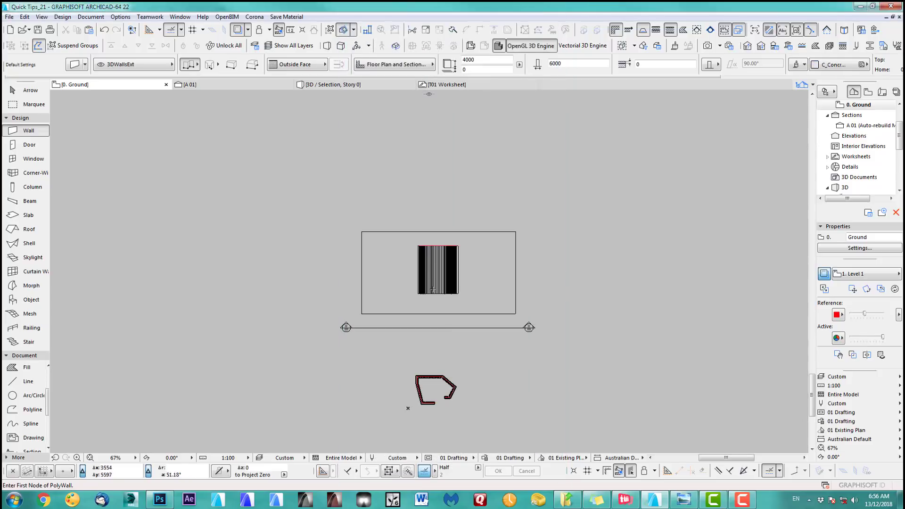
- Draw a wall across the slab's full width in the floor plan and move its reference line level with the nook's lower edge
{"action": "left_click", "coordinate": [362, 301]}
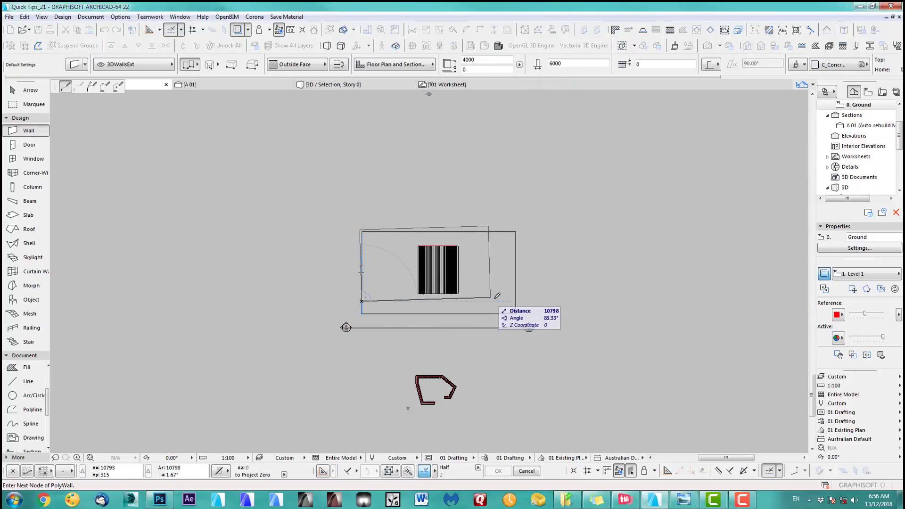
{"action": "double_click", "coordinate": [517, 300]}
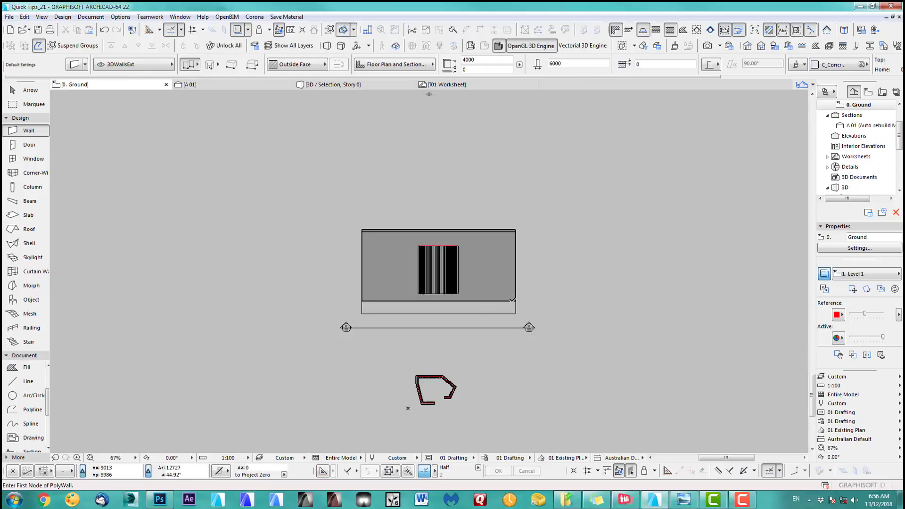
{"action": "scroll", "coordinate": [521, 301], "scroll_direction": "up", "scroll_amount": 3}
{"action": "left_click", "coordinate": [529, 302], "text": "shift"}
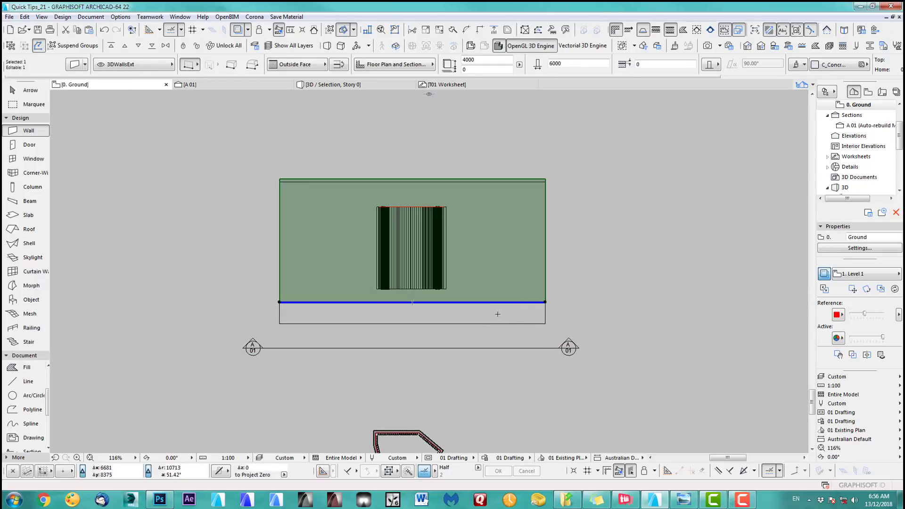
{"action": "key", "text": "ctrl+d"}
{"action": "left_click", "coordinate": [490, 302]}
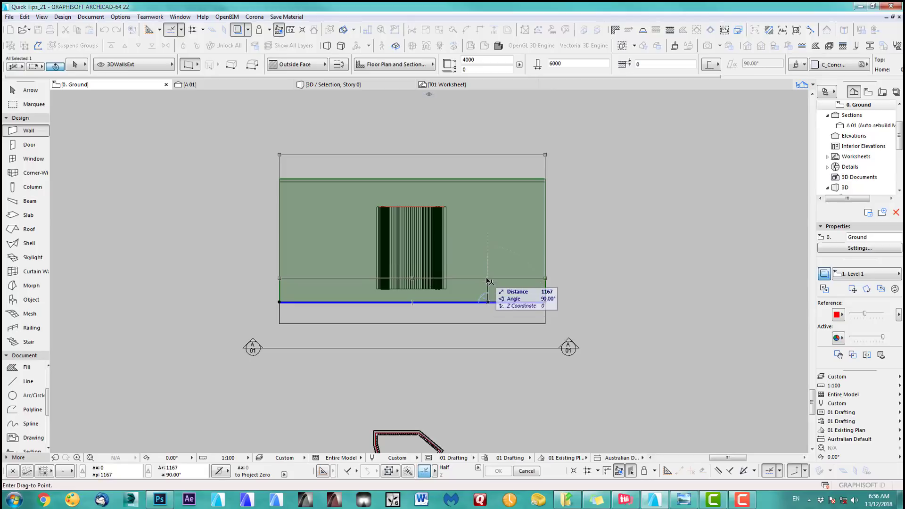
{"action": "left_click", "coordinate": [446, 288], "text": "shift"}
{"action": "key", "text": "Escape"}
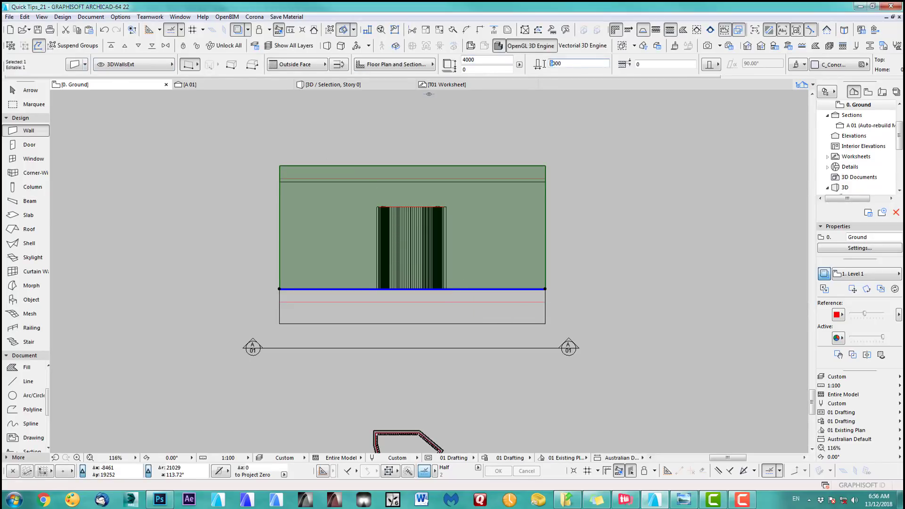
- Set the concrete wall's thickness to 4000 and deselect it
{"action": "type", "text": "4"}
{"action": "key", "text": "Return"}
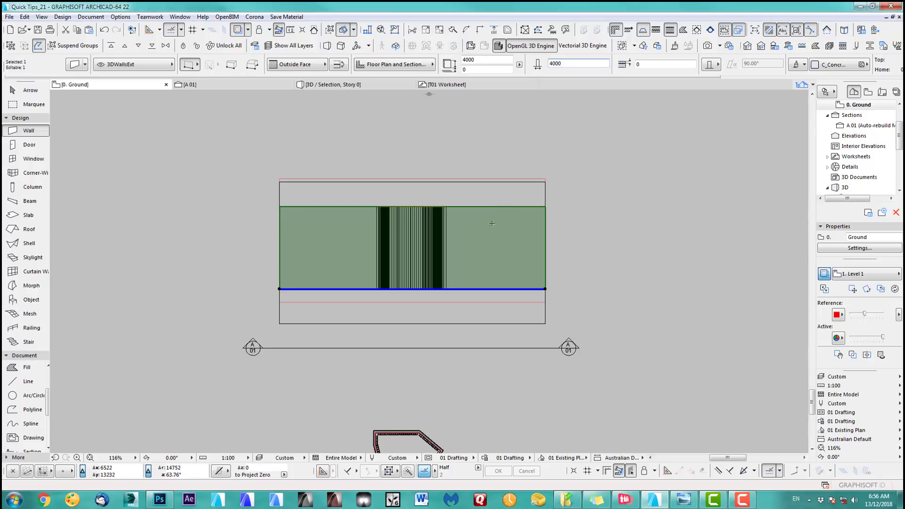
{"action": "key", "text": "Escape"}
{"action": "scroll", "coordinate": [403, 239], "scroll_direction": "up", "scroll_amount": 1}
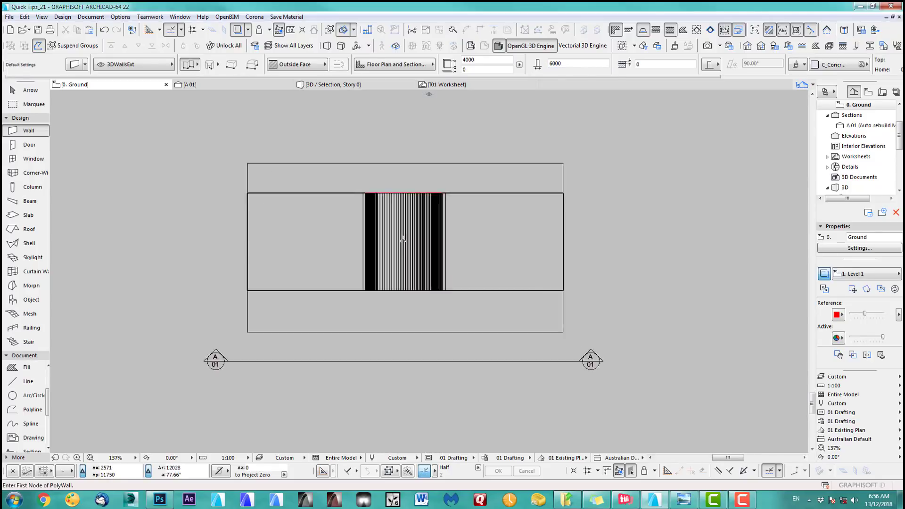
{"action": "scroll", "coordinate": [403, 239], "scroll_direction": "up", "scroll_amount": 1}
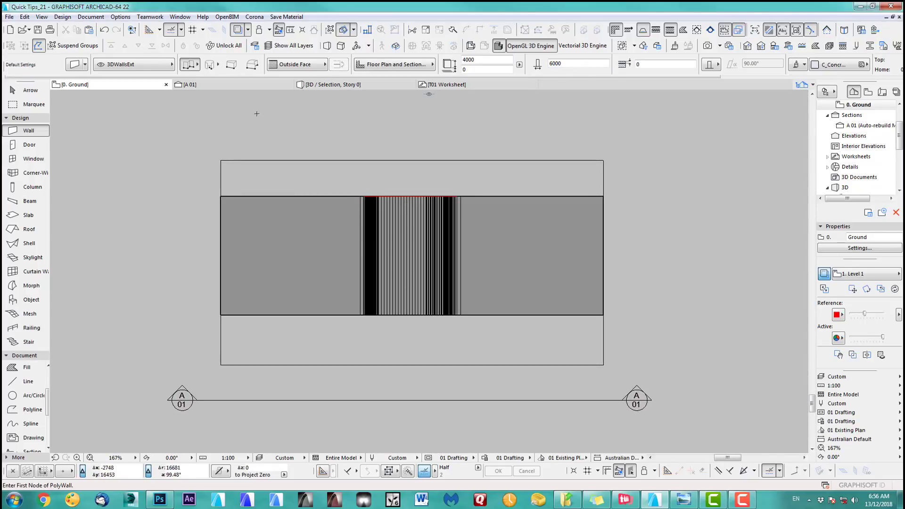
- Show the whole model in 3D and examine the nook's outline on the concrete wall's long face
{"action": "key", "text": "F3"}
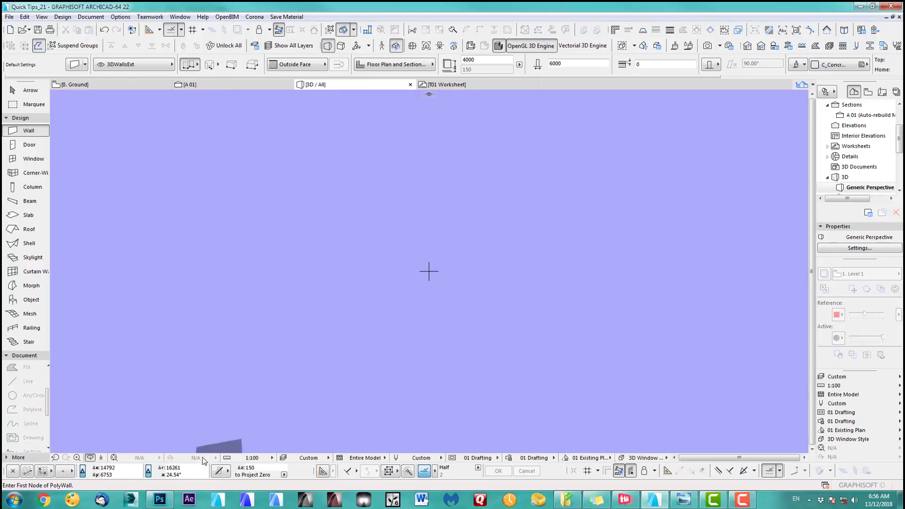
{"action": "middle_click_drag", "start_coordinate": [478, 262], "coordinate": [643, 272], "text": "shift"}
{"action": "scroll", "coordinate": [642, 272], "scroll_direction": "up", "scroll_amount": 10}
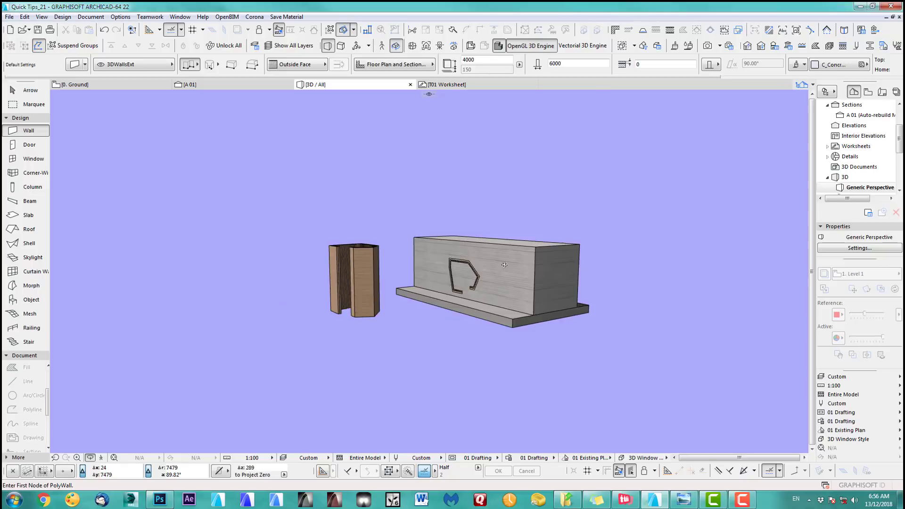
{"action": "middle_click_drag", "start_coordinate": [606, 301], "coordinate": [498, 272], "text": "shift"}
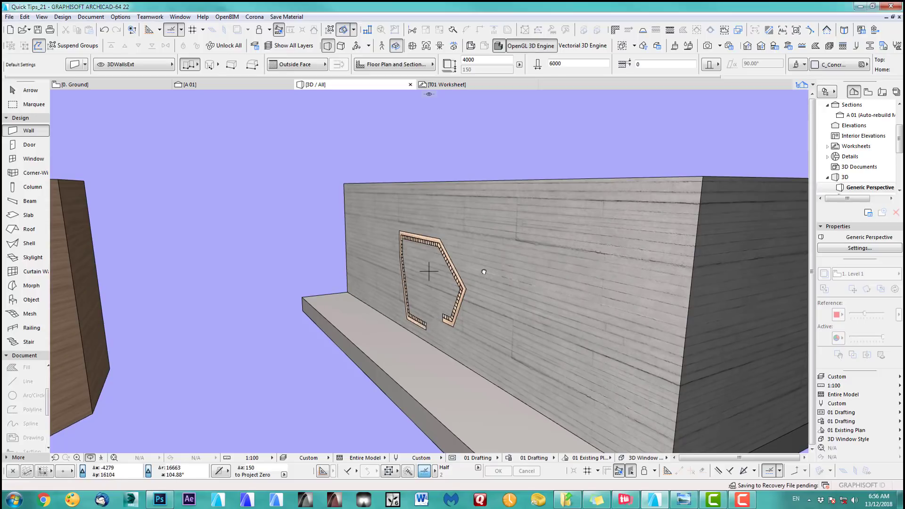
- In section A 01, start a morph polygon at the lower-left seat's outer end and trace the nook's outer edges to its upper-left corner
{"action": "key", "text": "F2"}
{"action": "left_click", "coordinate": [209, 84]}
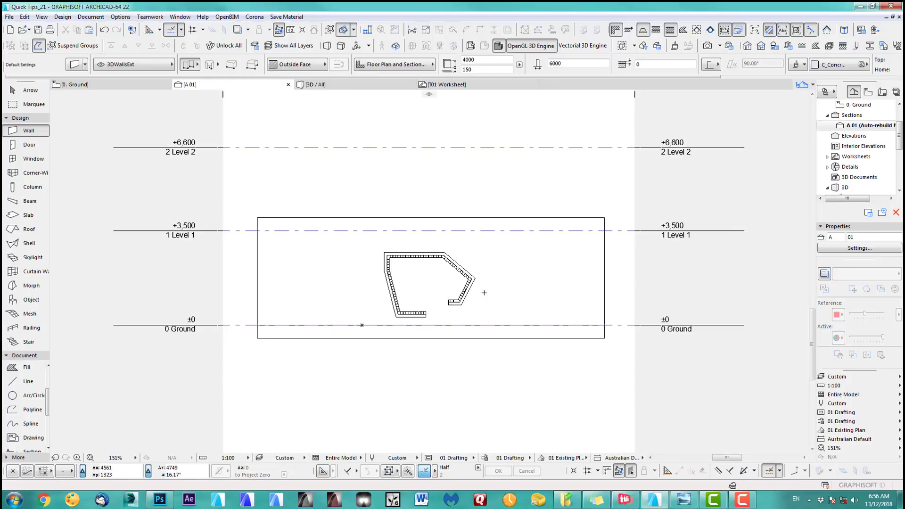
{"action": "scroll", "coordinate": [484, 293], "scroll_direction": "up", "scroll_amount": 4}
{"action": "middle_click_drag", "start_coordinate": [485, 295], "coordinate": [525, 289]}
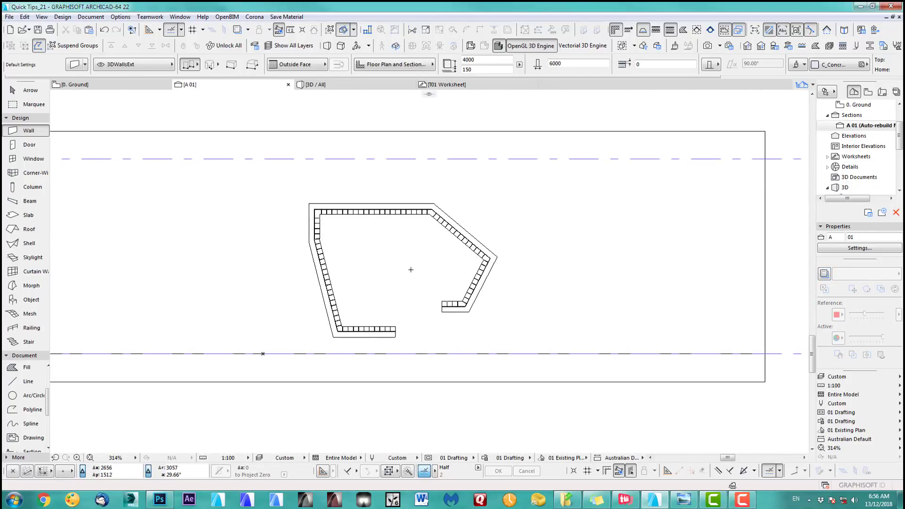
{"action": "left_click", "coordinate": [27, 289]}
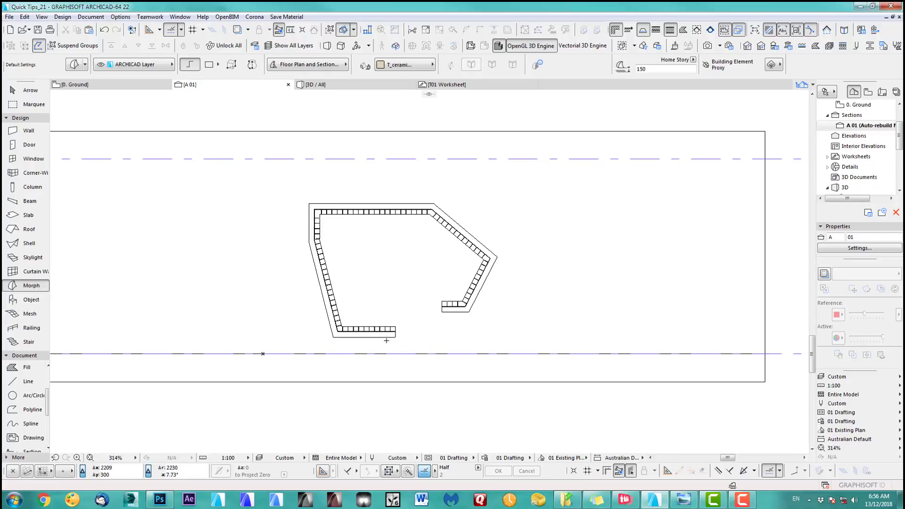
{"action": "scroll", "coordinate": [387, 340], "scroll_direction": "up", "scroll_amount": 4}
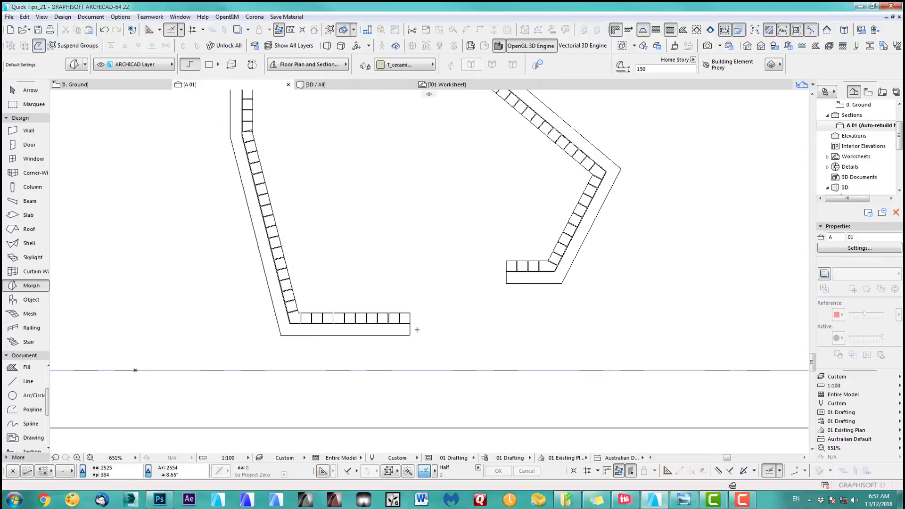
{"action": "middle_click_drag", "start_coordinate": [378, 255], "coordinate": [381, 348]}
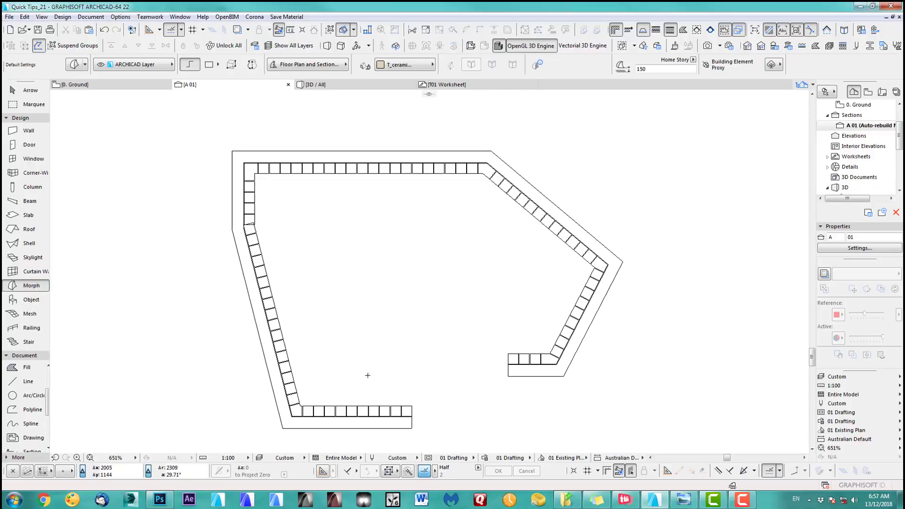
{"action": "left_click", "coordinate": [413, 427]}
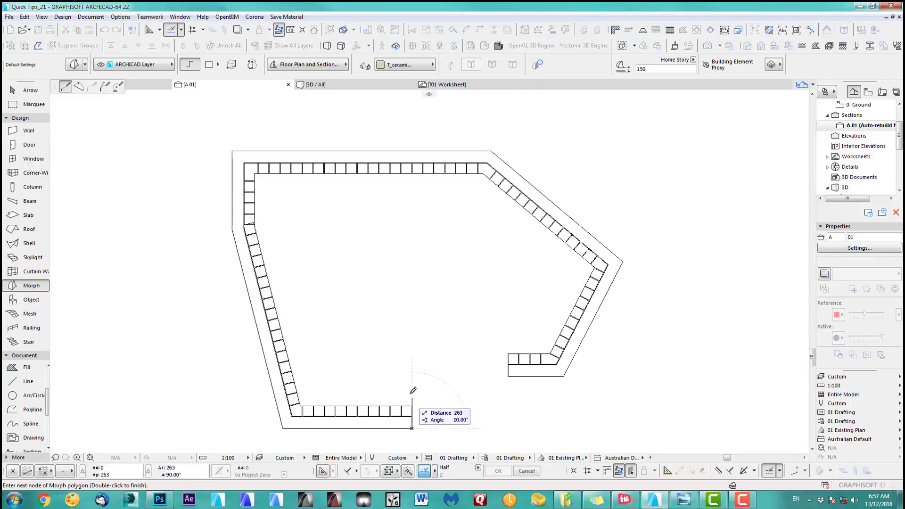
{"action": "left_click", "coordinate": [283, 428]}
{"action": "left_click", "coordinate": [232, 229]}
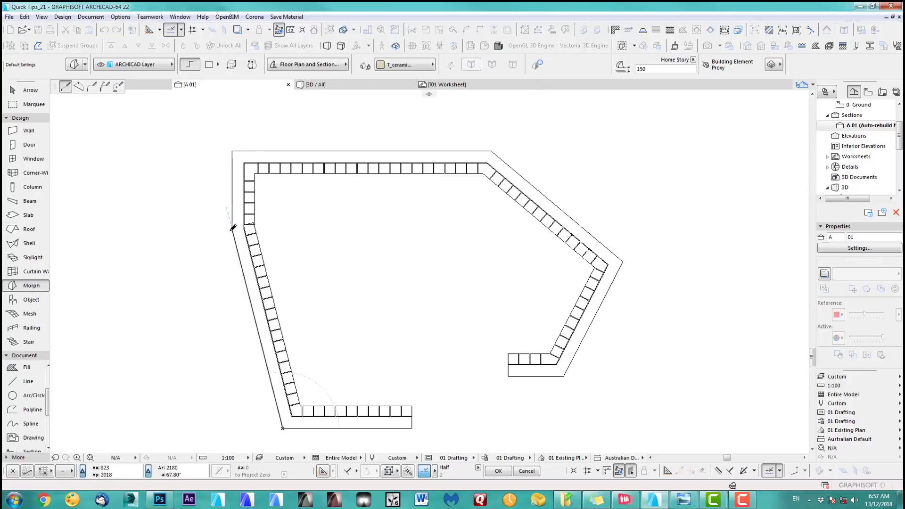
{"action": "left_click", "coordinate": [232, 151]}
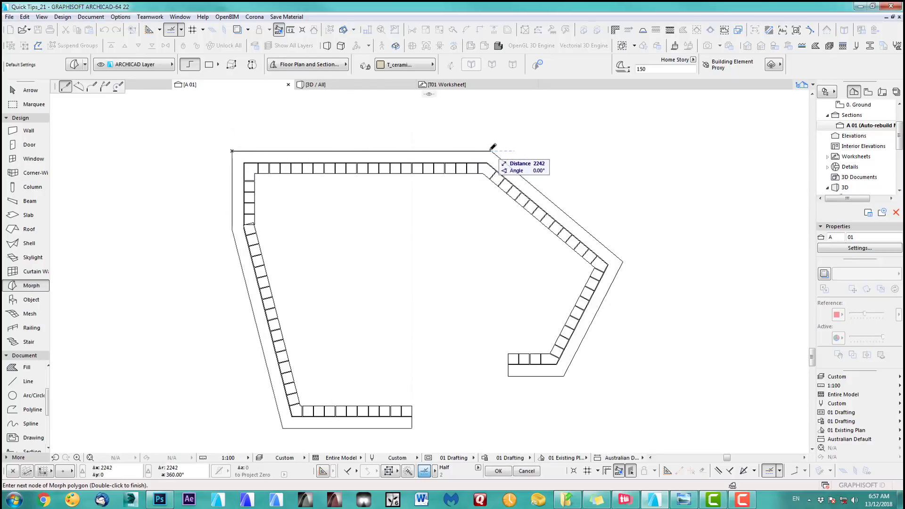
- Continue the morph polygon along the nook's top and right outer edges, drop 450 vertically from the short seat's end, close it and select the morph
{"action": "left_click", "coordinate": [491, 152]}
{"action": "left_click", "coordinate": [623, 262]}
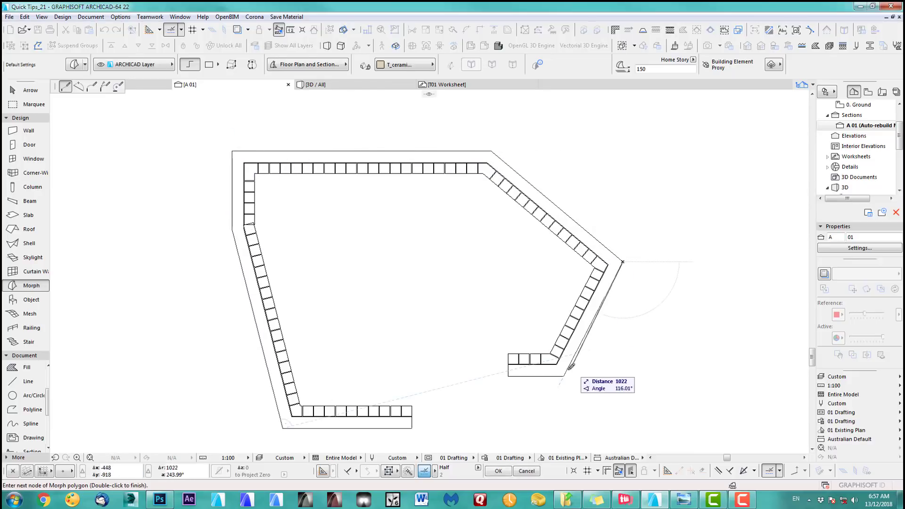
{"action": "left_click", "coordinate": [563, 376]}
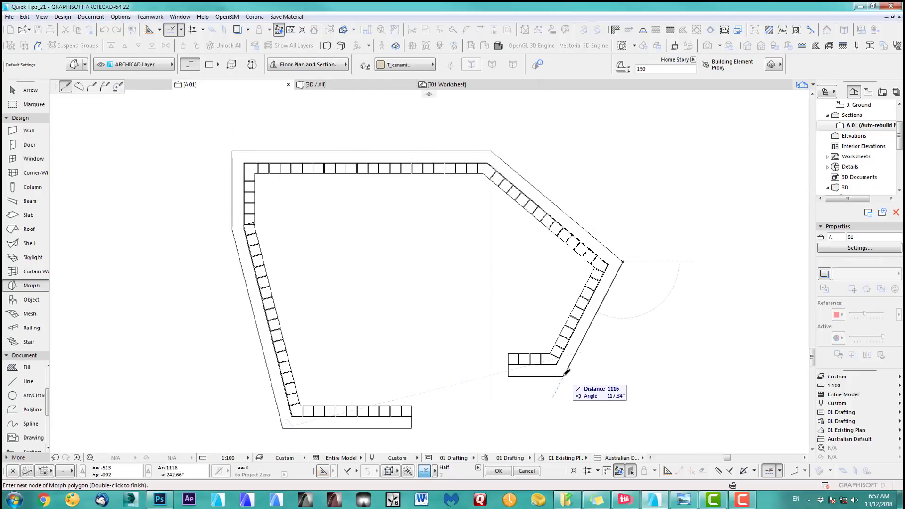
{"action": "left_click", "coordinate": [509, 375]}
{"action": "scroll", "coordinate": [505, 415], "scroll_direction": "down", "scroll_amount": 3}
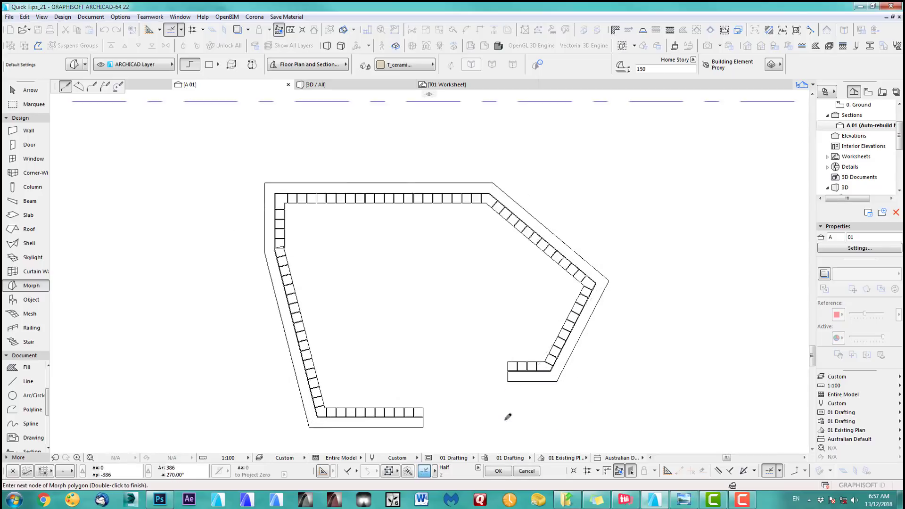
{"action": "scroll", "coordinate": [485, 348], "scroll_direction": "up", "scroll_amount": 2}
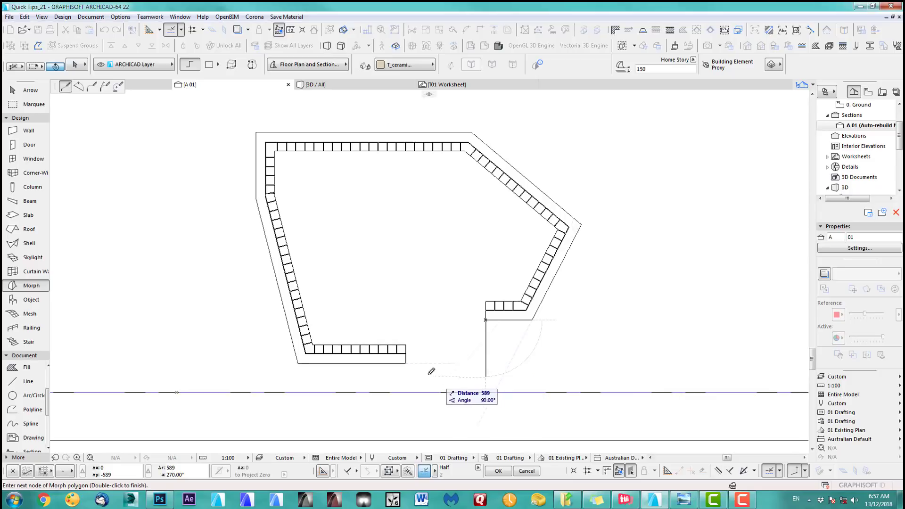
{"action": "left_click", "coordinate": [406, 360]}
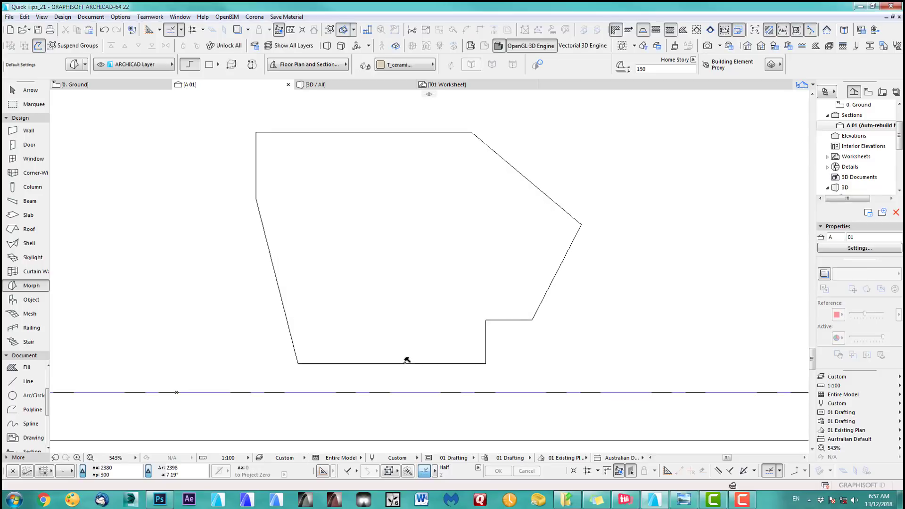
{"action": "left_click", "coordinate": [483, 364]}
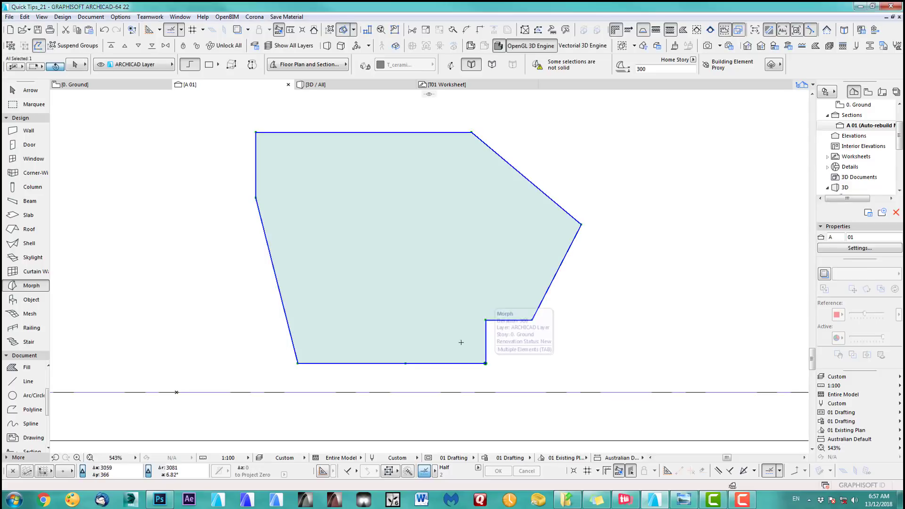
- Offset all edges of the outline morph outward by 10 in the section and deselect it
{"action": "middle_click_drag", "start_coordinate": [327, 262], "coordinate": [326, 268]}
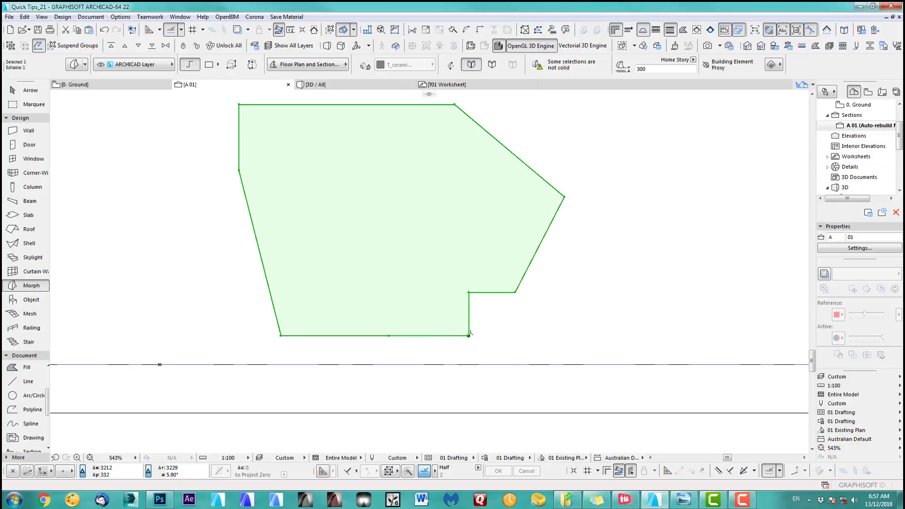
{"action": "scroll", "coordinate": [472, 358], "scroll_direction": "up", "scroll_amount": 4}
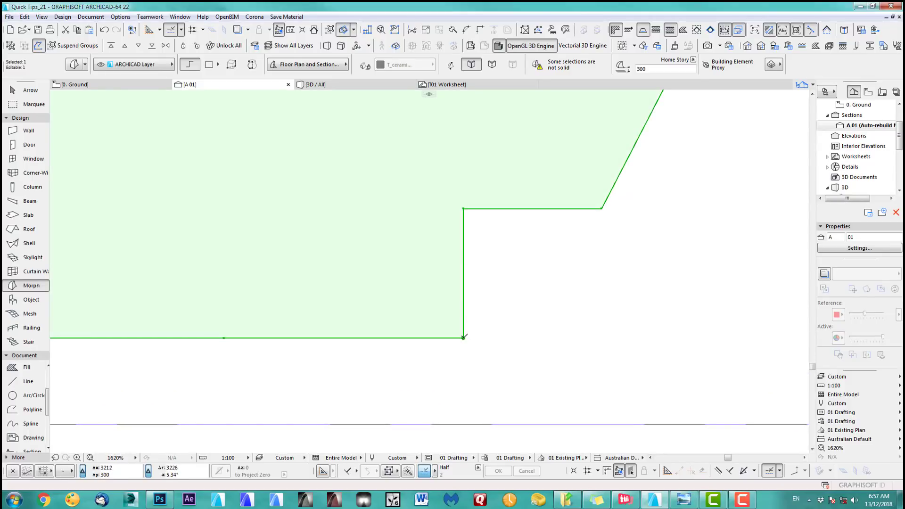
{"action": "left_click", "coordinate": [463, 338]}
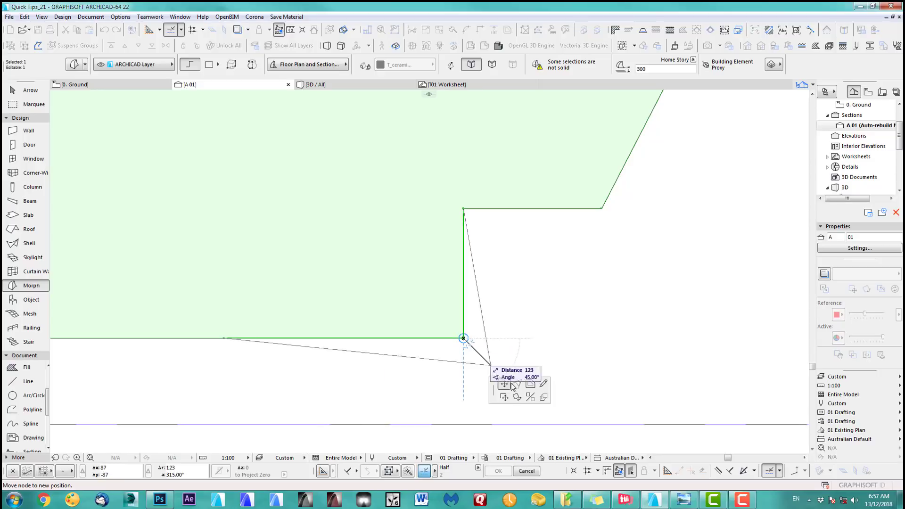
{"action": "left_click", "coordinate": [531, 381]}
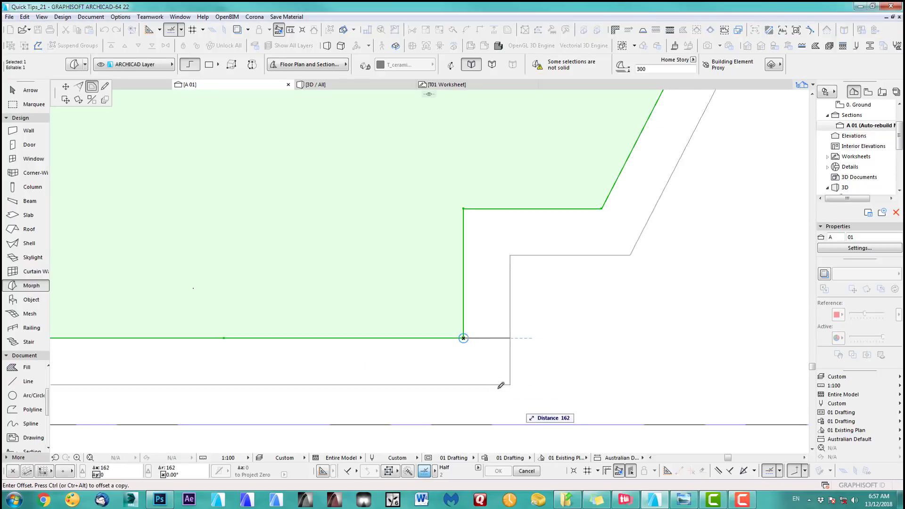
{"action": "scroll", "coordinate": [488, 383], "scroll_direction": "down", "scroll_amount": 4}
{"action": "scroll", "coordinate": [478, 373], "scroll_direction": "up", "scroll_amount": 5}
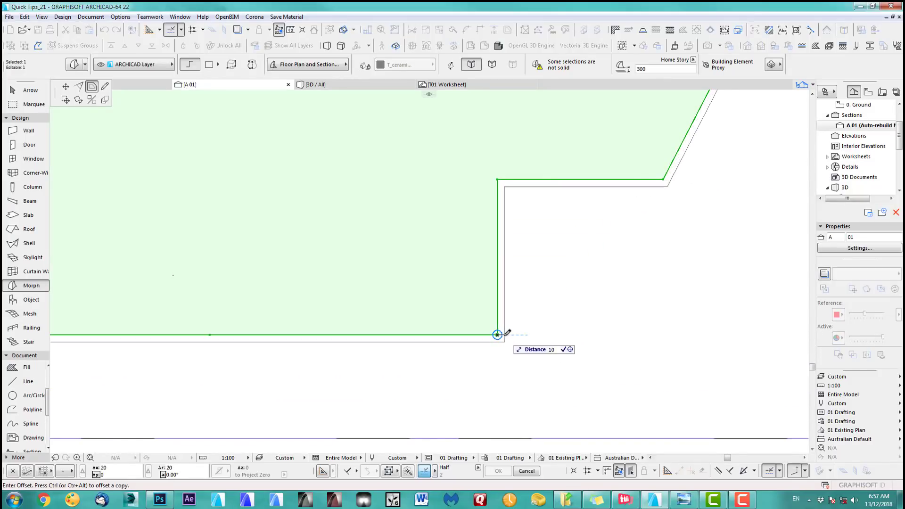
{"action": "left_click", "coordinate": [507, 333]}
{"action": "scroll", "coordinate": [486, 344], "scroll_direction": "down", "scroll_amount": 5}
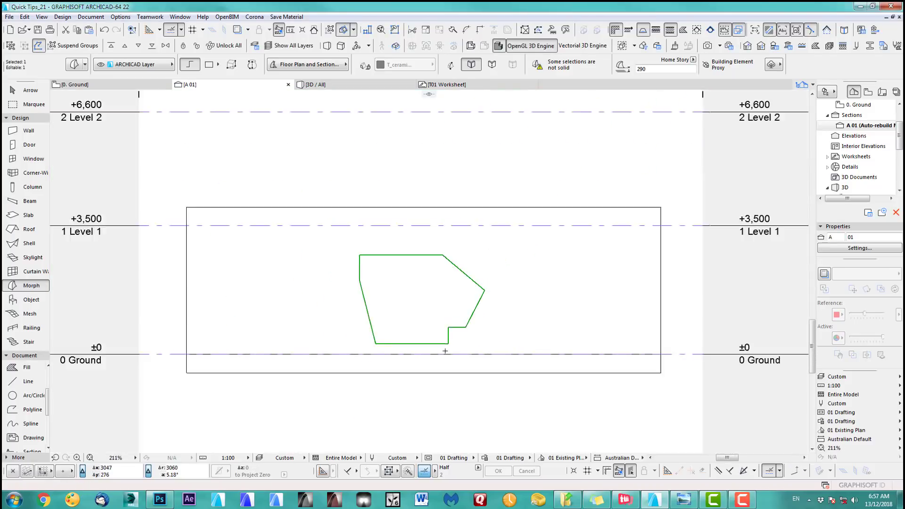
{"action": "scroll", "coordinate": [445, 351], "scroll_direction": "down", "scroll_amount": 3}
{"action": "key", "text": "Escape"}
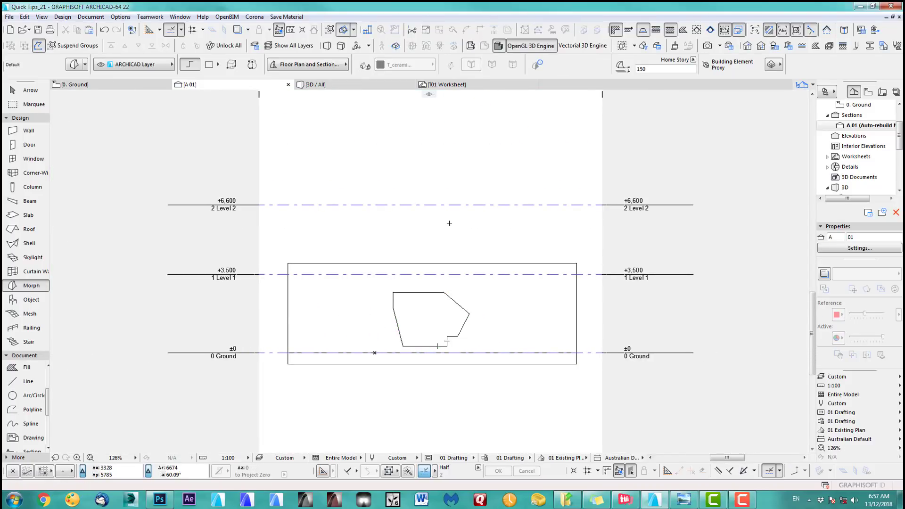
- In the 3D view, extrude the outline morph's face about 12000 so it passes completely through the concrete wall, and deselect it
{"action": "key", "text": "F3"}
{"action": "left_click", "coordinate": [28, 90]}
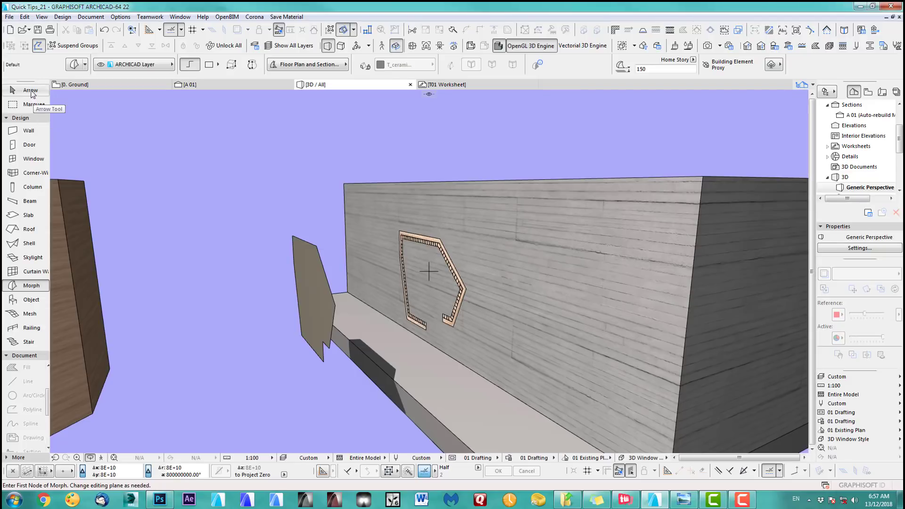
{"action": "left_click", "coordinate": [323, 292]}
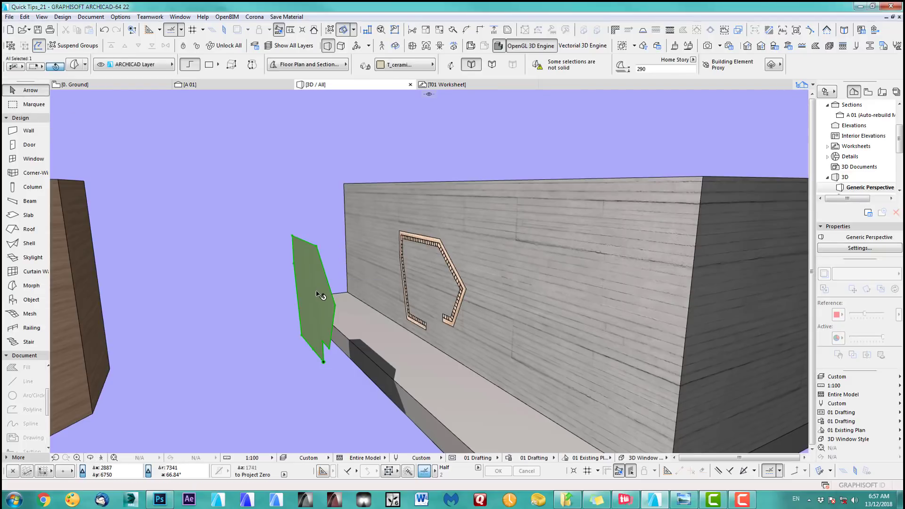
{"action": "left_click", "coordinate": [314, 294]}
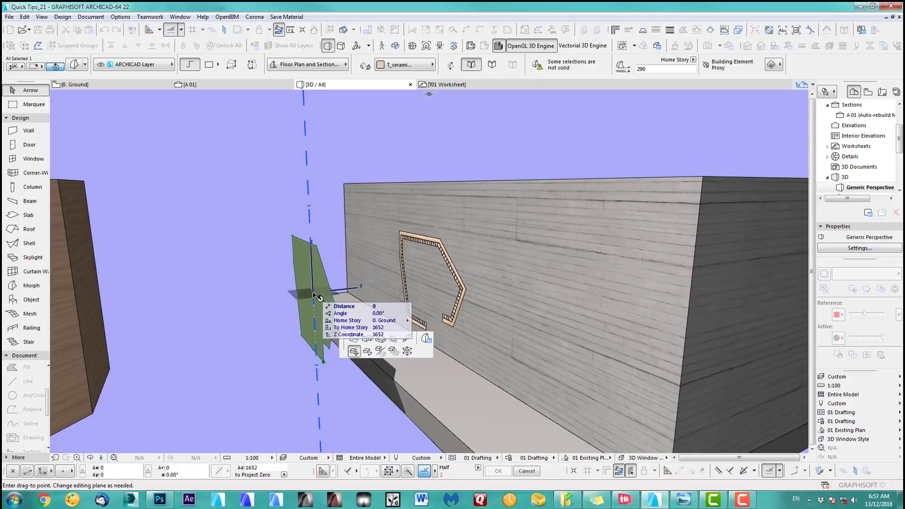
{"action": "left_click", "coordinate": [355, 341]}
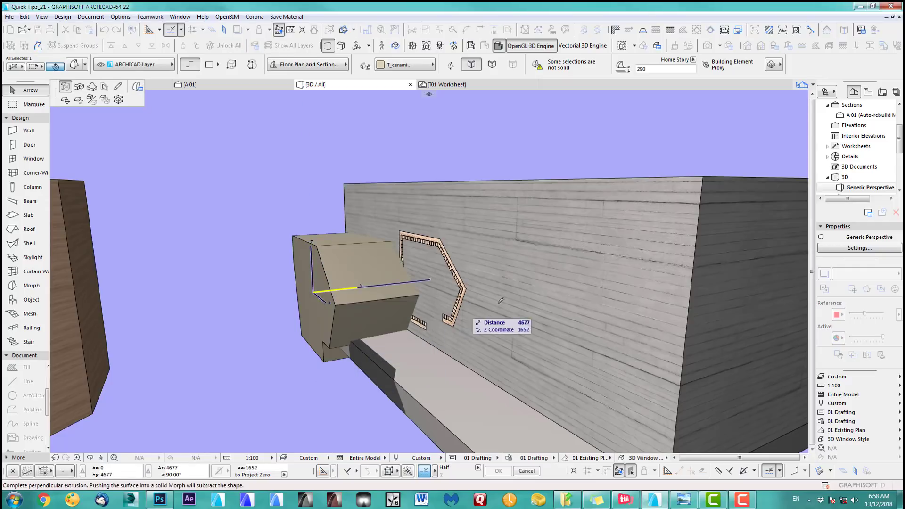
{"action": "scroll", "coordinate": [499, 305], "scroll_direction": "down", "scroll_amount": 2}
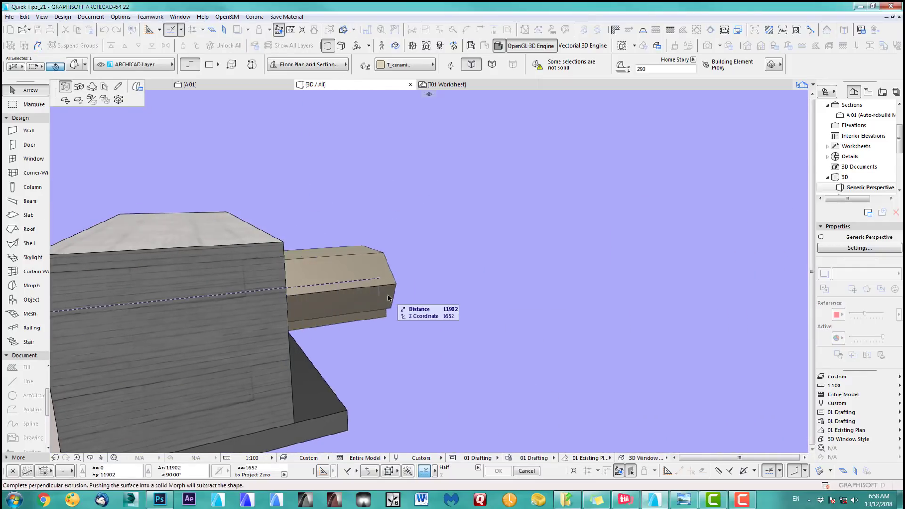
{"action": "left_click", "coordinate": [405, 307]}
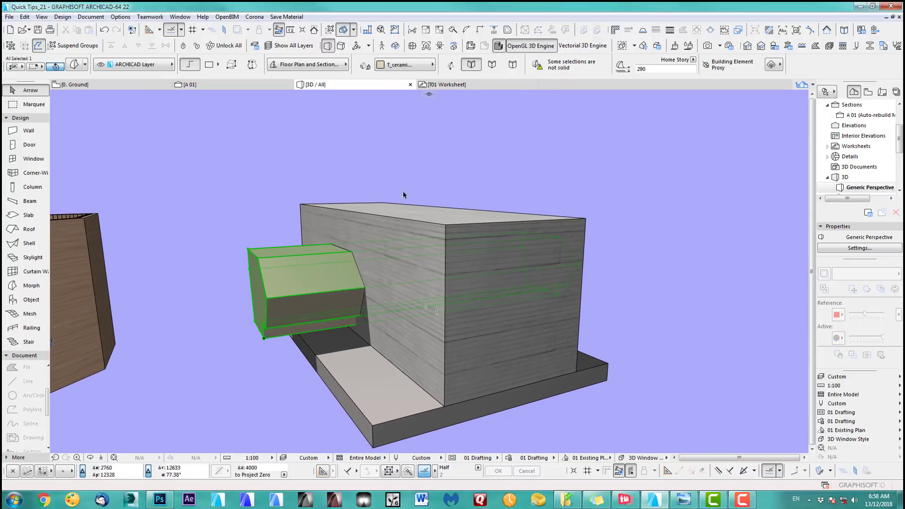
{"action": "left_click", "coordinate": [184, 150]}
- Open Solid Element Operations and set the concrete wall as the target element
{"action": "middle_click_drag", "start_coordinate": [184, 150], "coordinate": [289, 231], "text": "shift"}
{"action": "middle_click_drag", "start_coordinate": [244, 262], "coordinate": [180, 248], "text": "shift"}
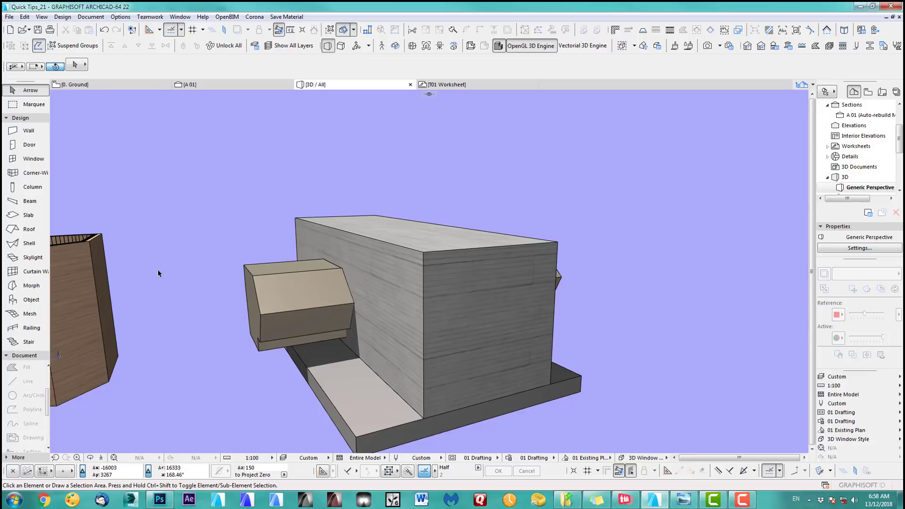
{"action": "middle_click_drag", "start_coordinate": [156, 268], "coordinate": [122, 203], "text": "shift"}
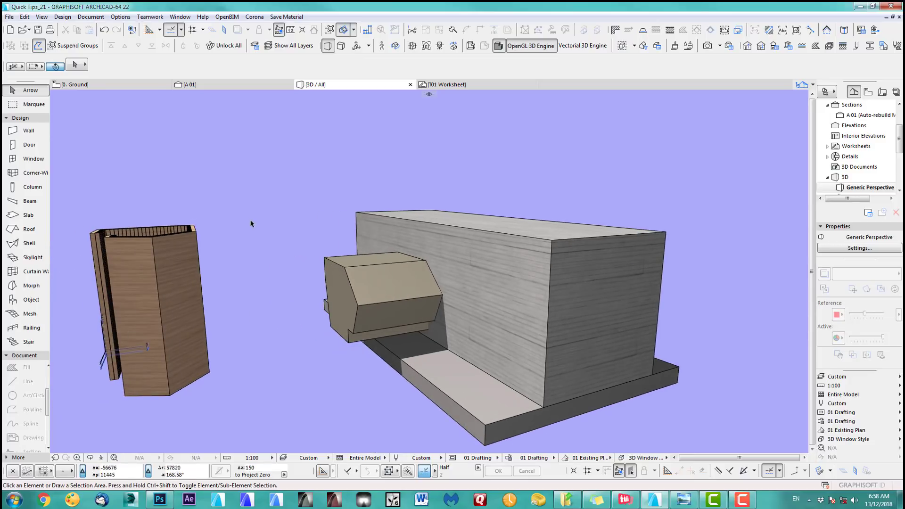
{"action": "middle_click_drag", "start_coordinate": [240, 210], "coordinate": [237, 251], "text": "shift"}
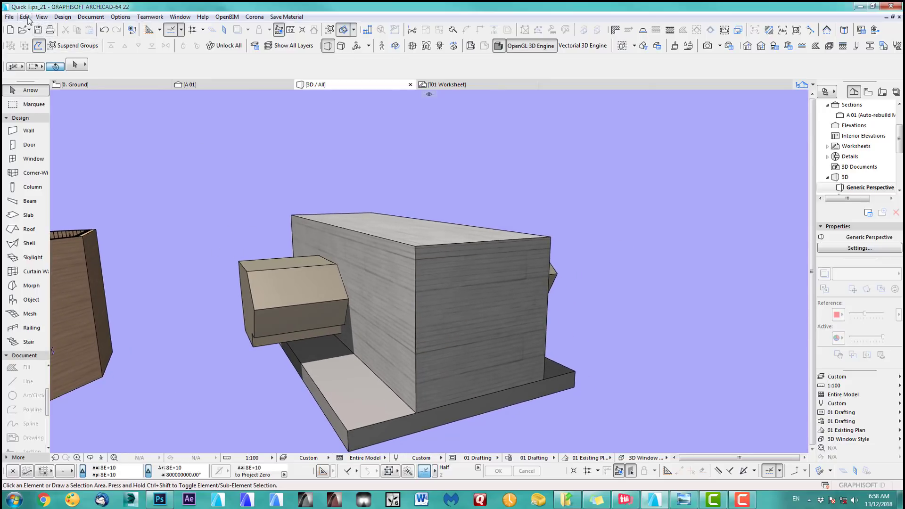
{"action": "left_click", "coordinate": [39, 17]}
{"action": "mouse_move", "coordinate": [69, 18]}
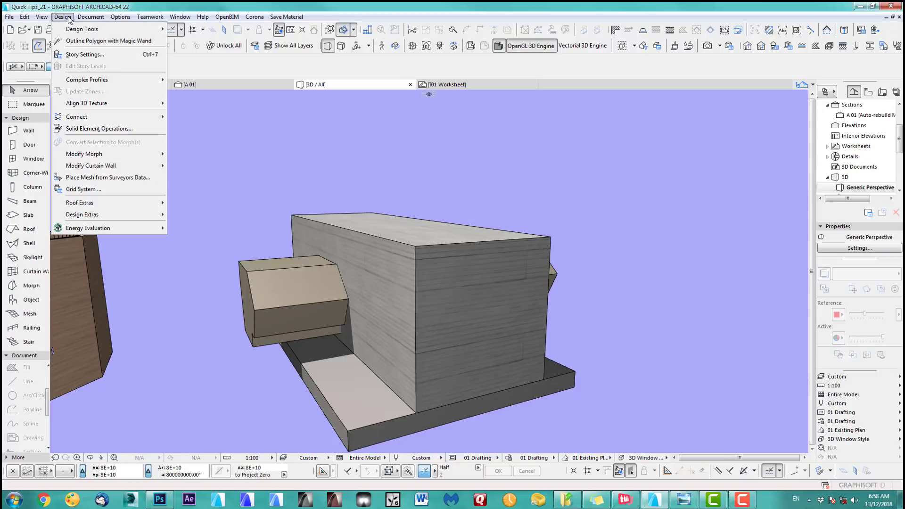
{"action": "left_click", "coordinate": [99, 128]}
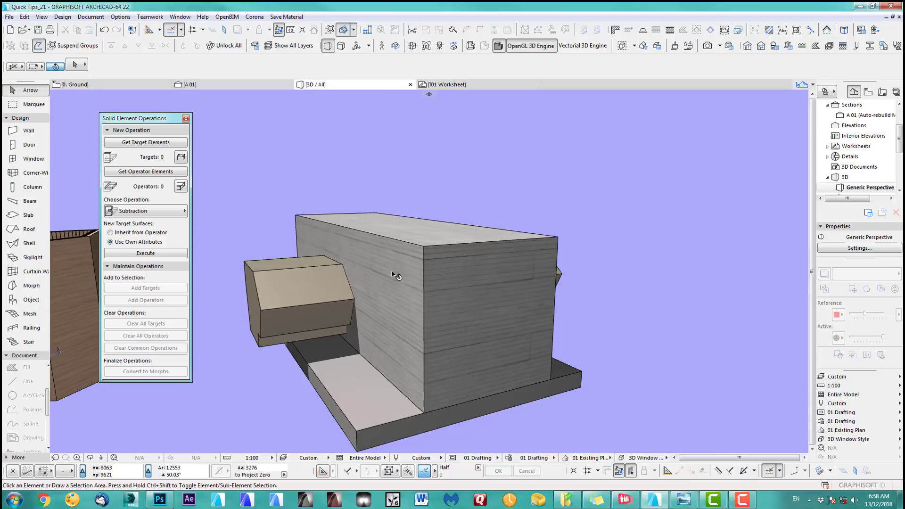
{"action": "left_click", "coordinate": [422, 248]}
{"action": "left_click", "coordinate": [154, 142]}
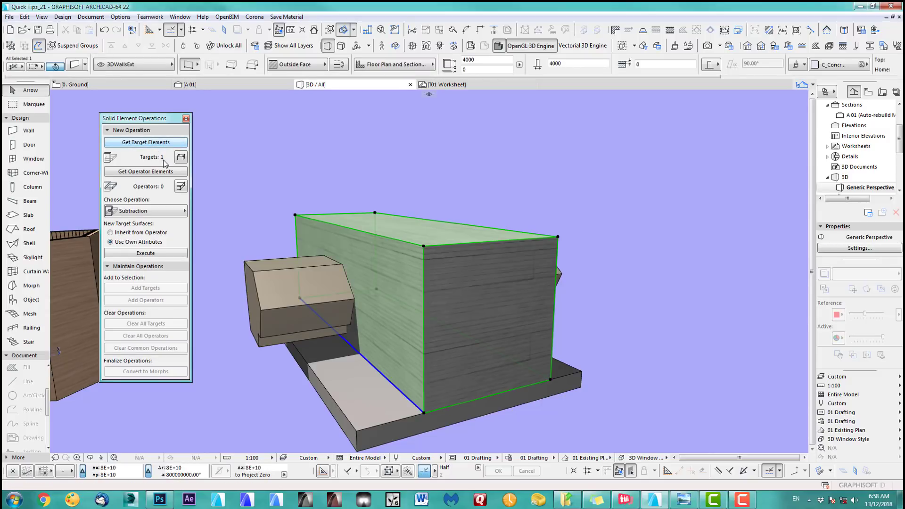
- Set the extruded outline morph as the operator and execute the Subtraction from the concrete wall
{"action": "left_click", "coordinate": [260, 278]}
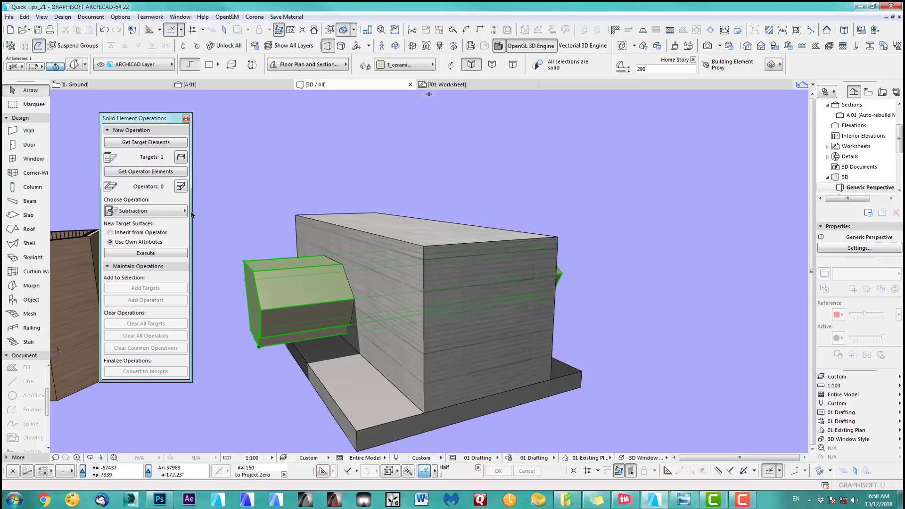
{"action": "left_click", "coordinate": [159, 173]}
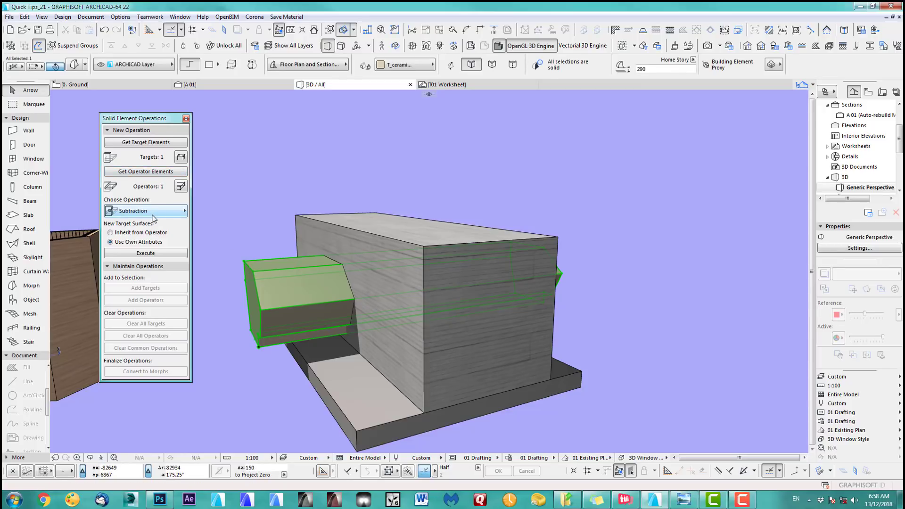
{"action": "left_click", "coordinate": [145, 254]}
{"action": "left_click", "coordinate": [219, 228]}
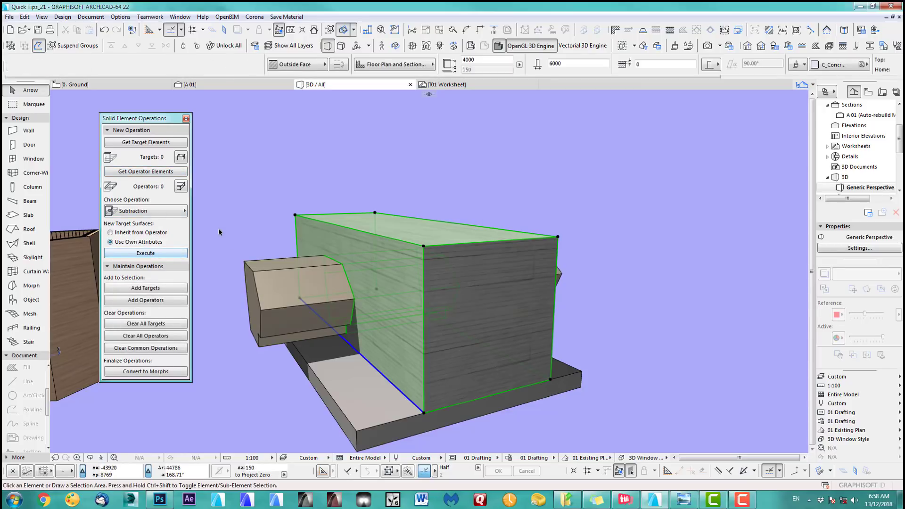
- Move the extruded outline morph to the hidden 2DDWG layer
{"action": "left_click", "coordinate": [250, 269]}
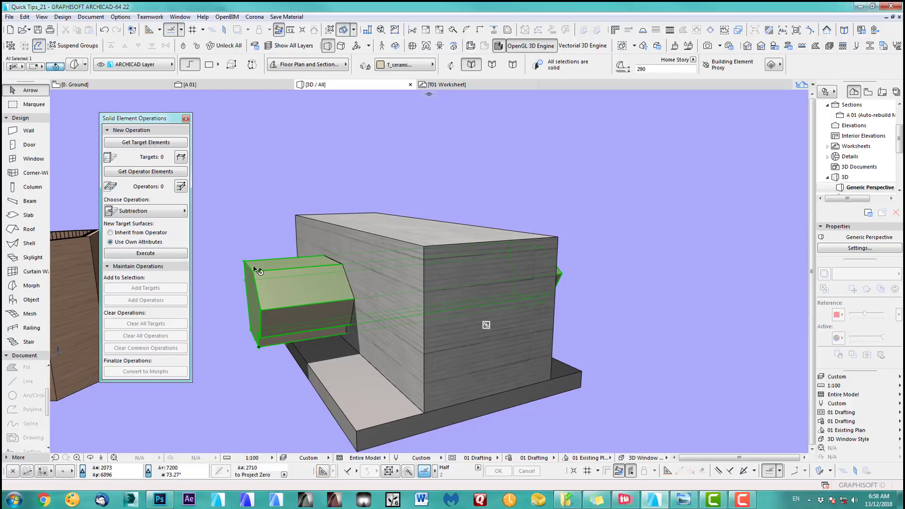
{"action": "left_click", "coordinate": [136, 64]}
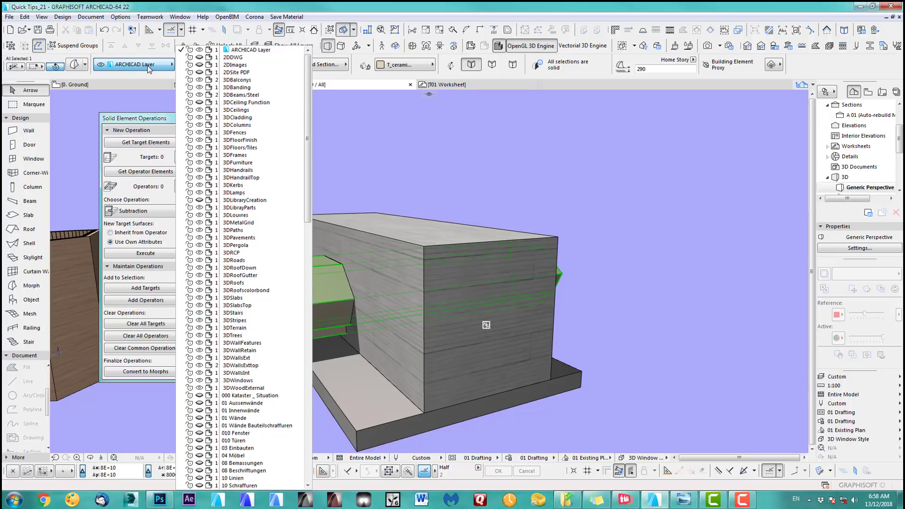
{"action": "left_click", "coordinate": [149, 69]}
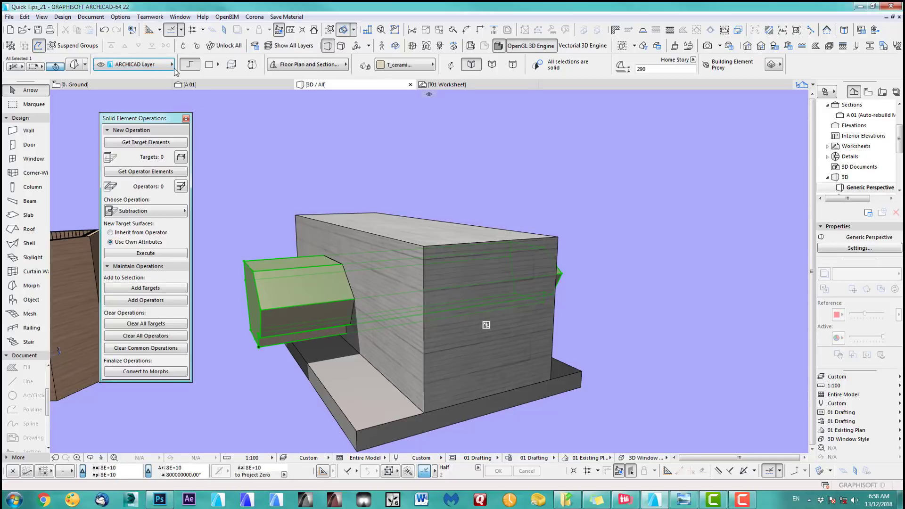
{"action": "left_click", "coordinate": [157, 69]}
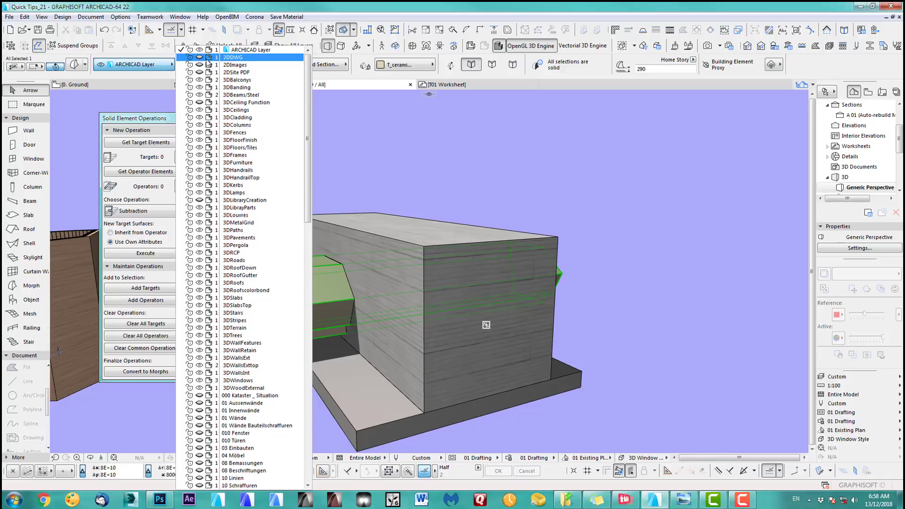
{"action": "left_click", "coordinate": [222, 60]}
{"action": "middle_click_drag", "start_coordinate": [443, 279], "coordinate": [678, 244], "text": "shift"}
- In the ground floor plan, place a marquee of about 14600 by 7950 around the slab and wall and show it in 3D
{"action": "key", "text": "F2"}
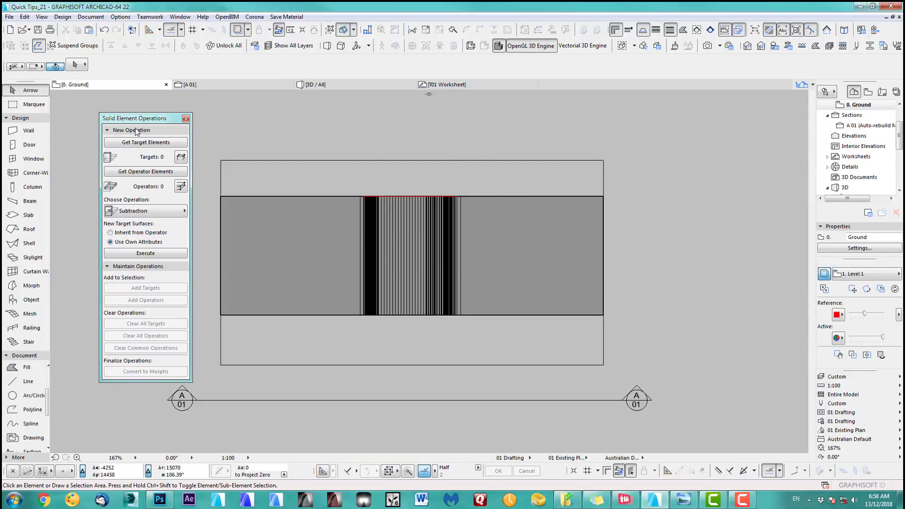
{"action": "left_click", "coordinate": [26, 106]}
{"action": "left_click", "coordinate": [201, 140]}
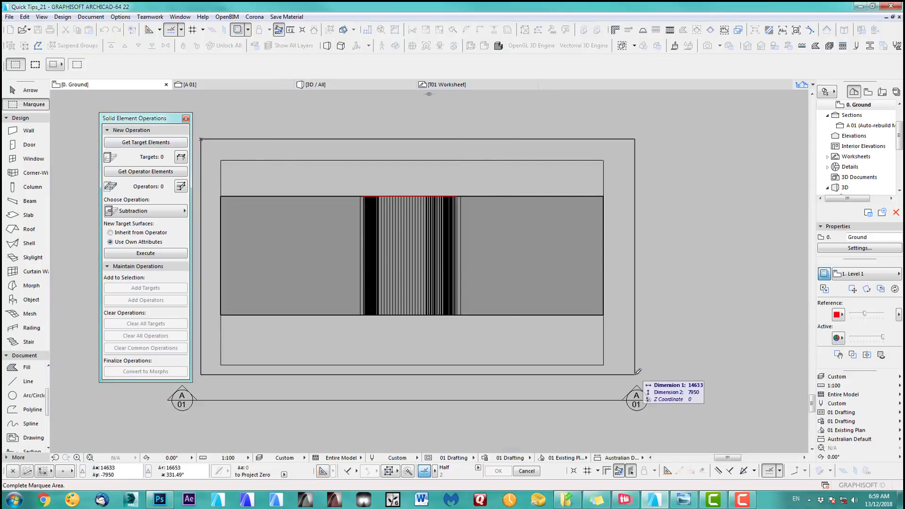
{"action": "left_click", "coordinate": [612, 373]}
{"action": "key", "text": "F5"}
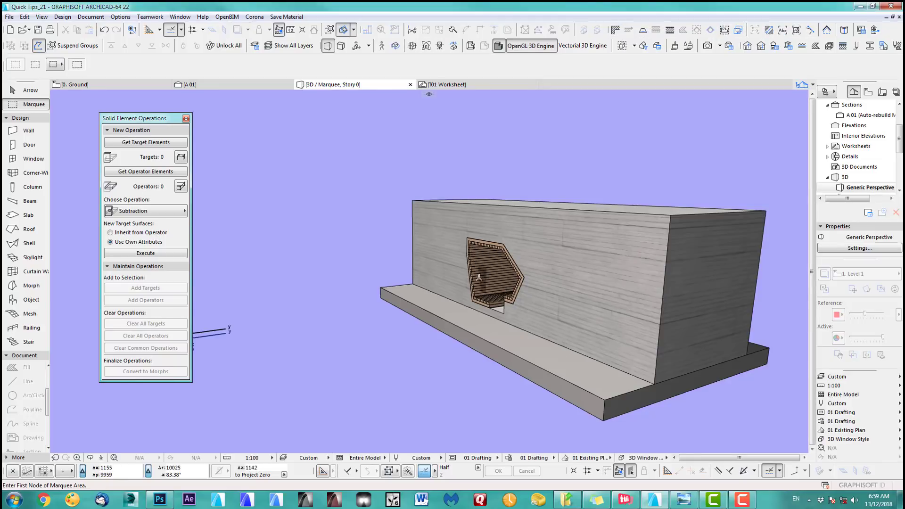
- Examine the slatted nook in the concrete wall's opening from the front and close Solid Element Operations
{"action": "middle_click_drag", "start_coordinate": [508, 305], "coordinate": [579, 227], "text": "shift"}
{"action": "scroll", "coordinate": [521, 253], "scroll_direction": "up", "scroll_amount": 4}
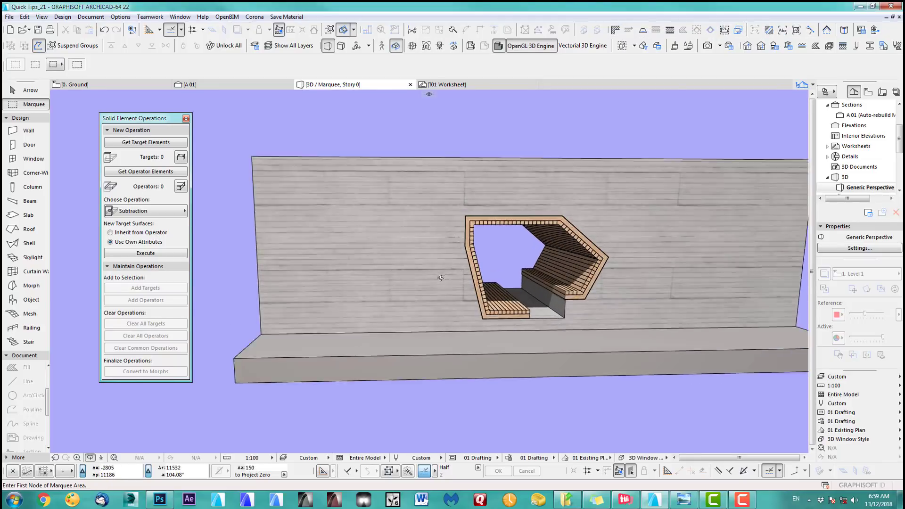
{"action": "middle_click_drag", "start_coordinate": [490, 320], "coordinate": [512, 346]}
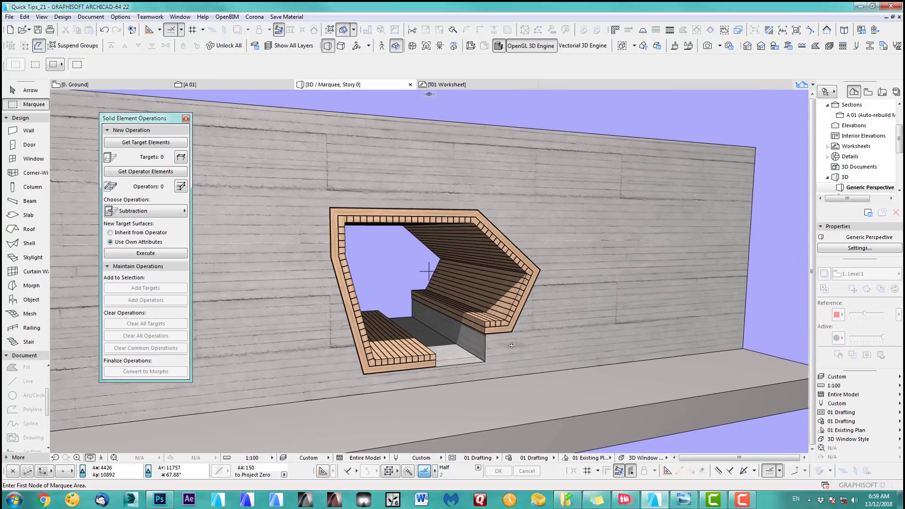
{"action": "left_click", "coordinate": [186, 118]}
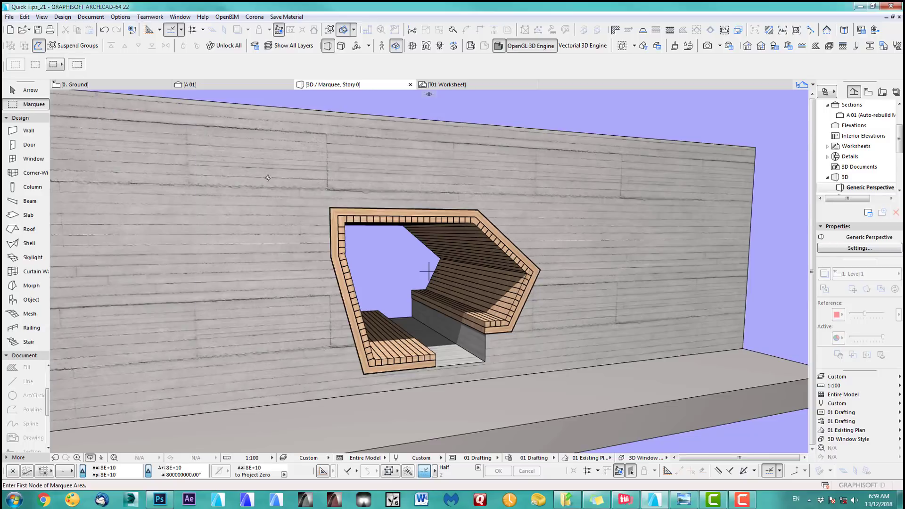